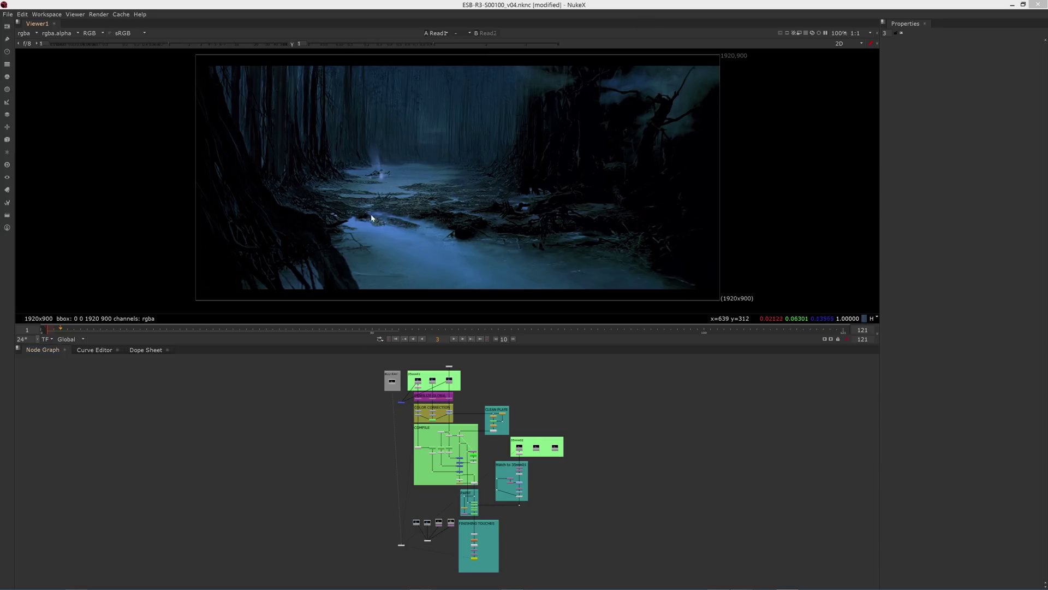
Play the Blu-ray footage and compare its frame 34 with the raw 35mm scan by switching the viewer between both sources
key("l")
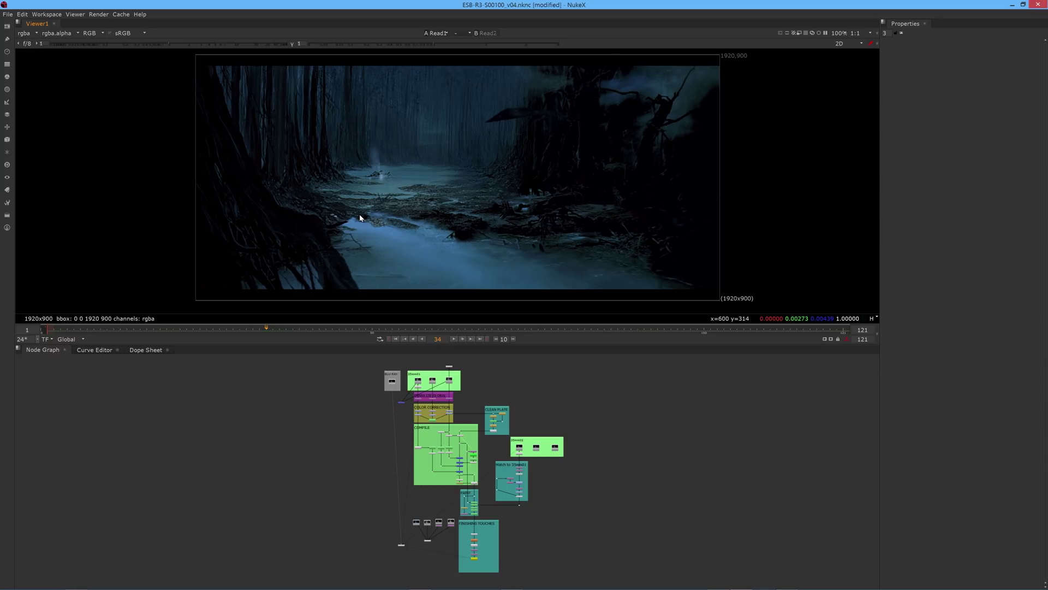
key("2")
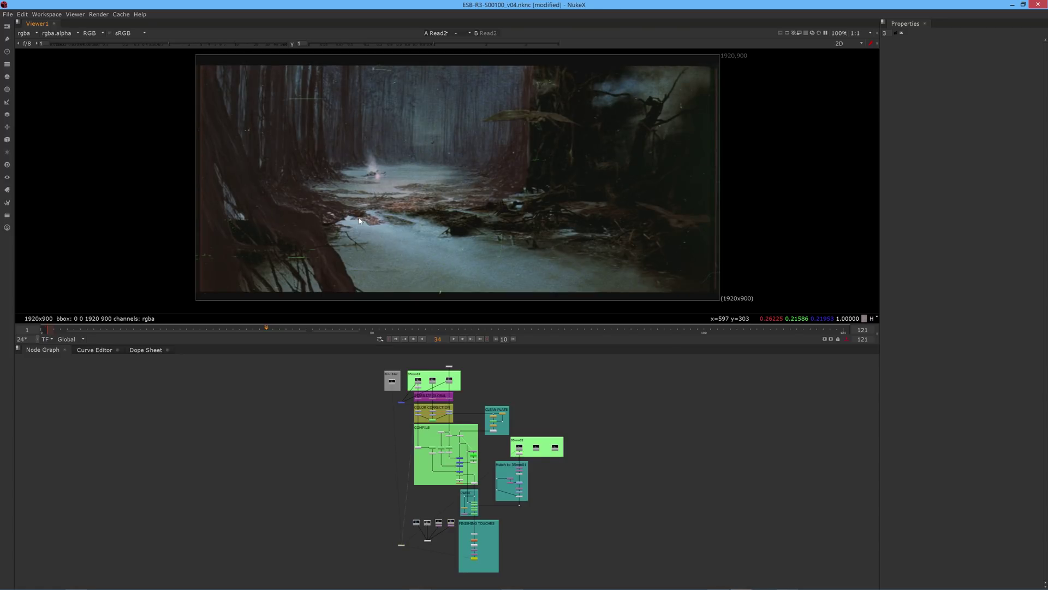
key("1")
key("2")
key("1")
key("2")
key("1")
key("2")
Play the raw 35mm scan and step back and forth between neighbouring frames to inspect the dirt and scratches
key("l")
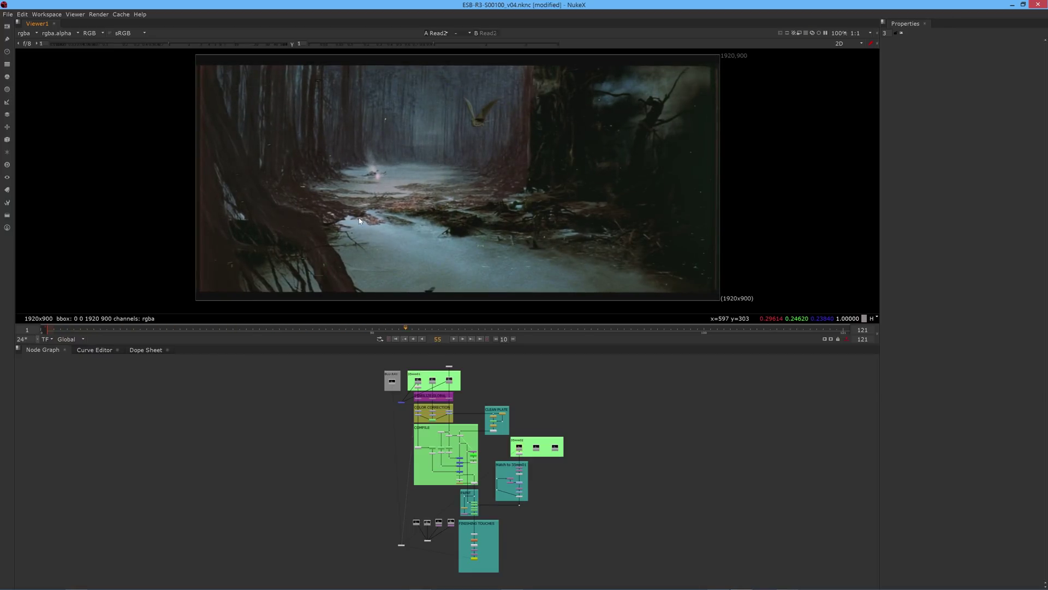
key("Left")
key("Left")
key("Right")
key("Left")
key("Right")
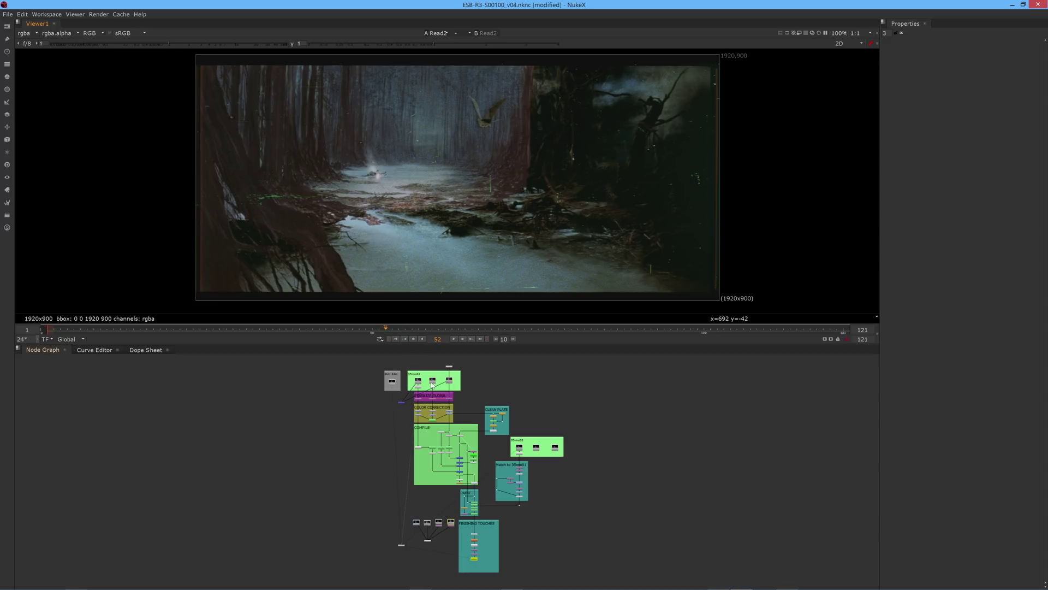
Connect the heavily cleaned 35mm scan Read4 to viewer input 4 and play it
key("3")
left_click(449, 381)
key("4")
key("l")
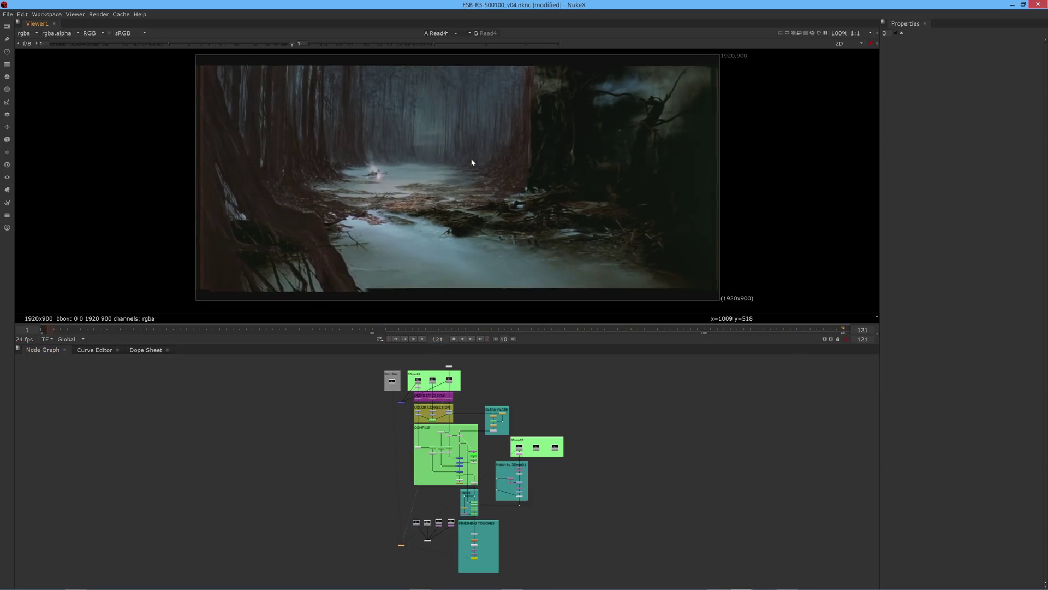
Assign the raw scan Read2 to viewer input 2 and step the timeline back to frame 82
left_click(417, 382)
key("2")
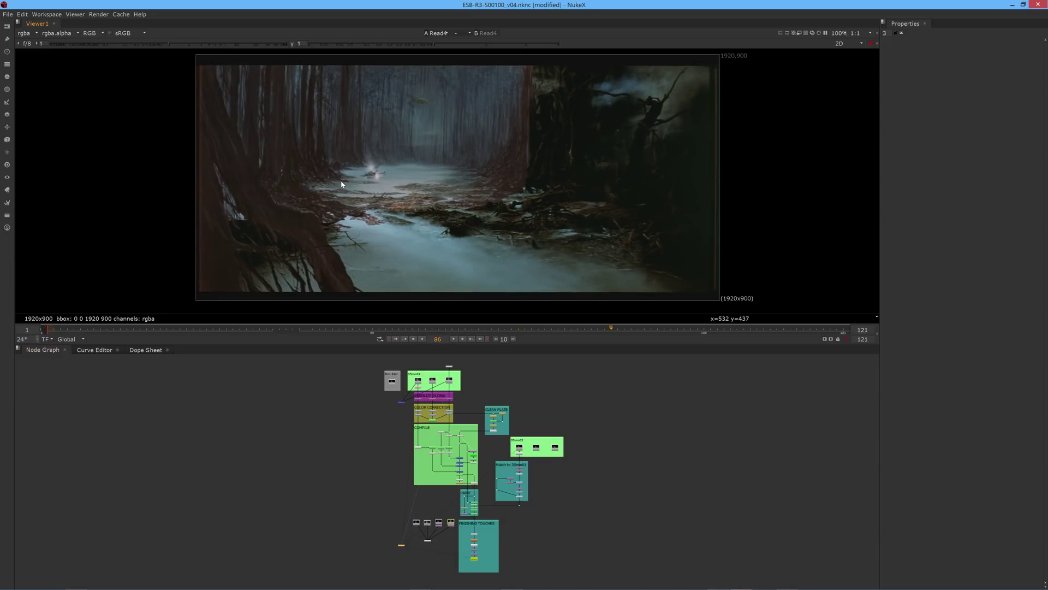
key("Left")
key("Left")
key("Left")
key("Left")
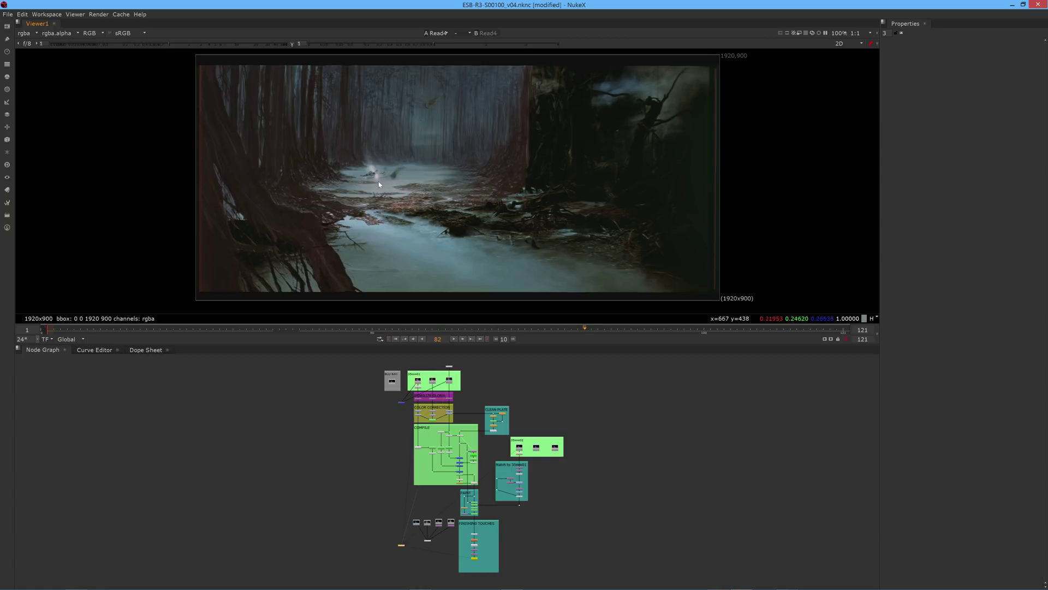
Compare the raw and heavily cleaned scans up close at the creature's reflection in the water beside the crashed ship on frame 82
scroll(384, 172, "up", 8)
middle_click_drag(384, 168, 452, 193)
key("3")
key("2")
key("4")
key("2")
key("4")
key("2")
key("4")
key("2")
key("4")
key("2")
key("4")
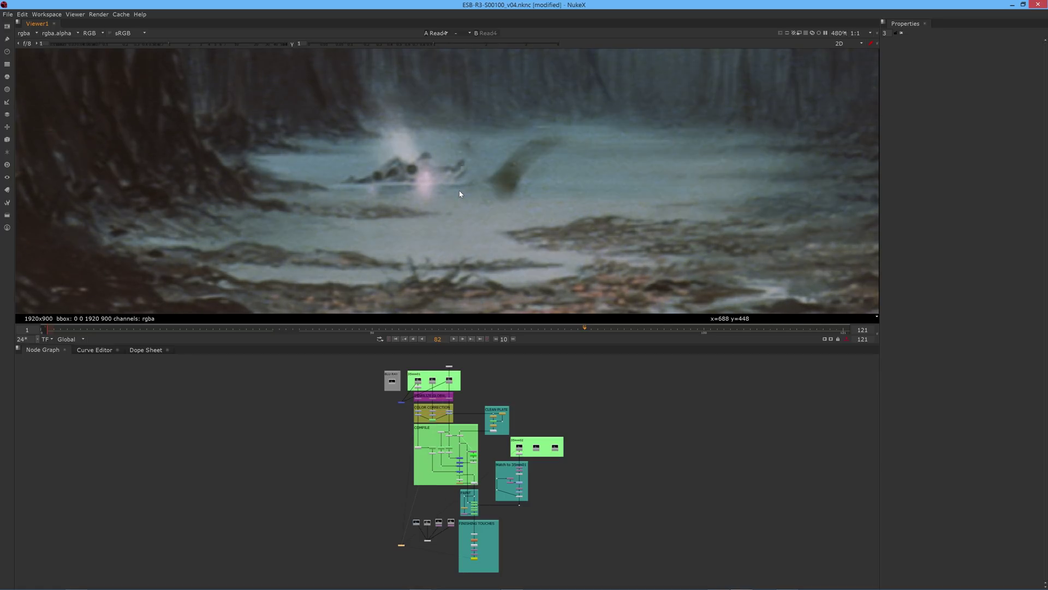
key("2")
key("4")
key("2")
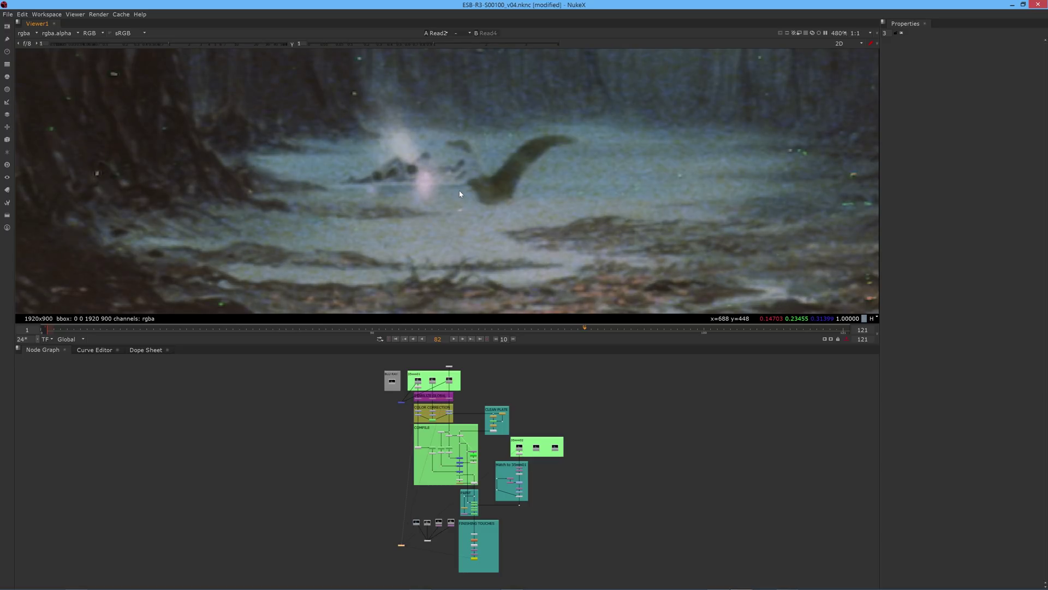
key("4")
Compare the raw and heavily cleaned scans around the background trees above the water on frame 82
scroll(459, 193, "down", 5)
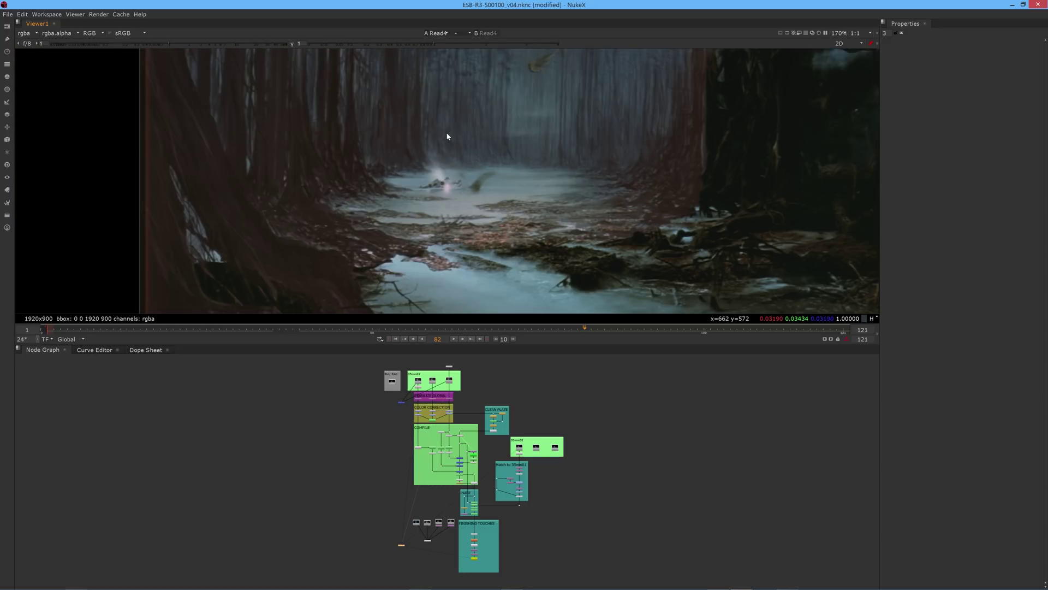
middle_click_drag(448, 136, 452, 176)
key("2")
scroll(522, 168, "up", 3)
key("4")
key("2")
key("4")
key("2")
key("4")
Step through the frames around 82 of the heavily cleaned scan to examine how the creature and its reflection hold up
key("Left")
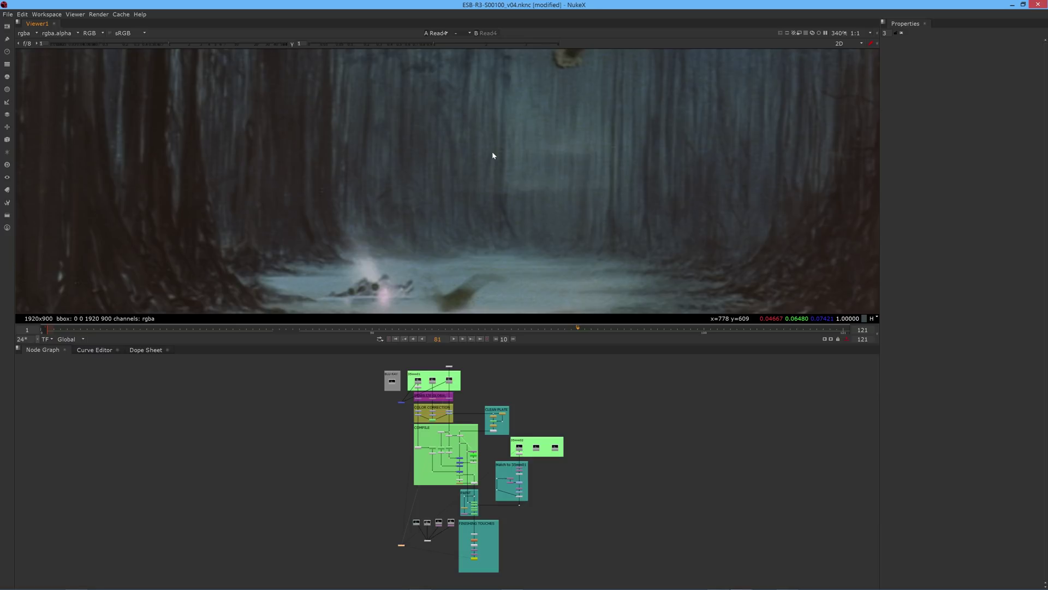
key("Right")
key("Left")
key("Right")
key("Right")
key("Left")
key("Right")
key("Right")
key("Right")
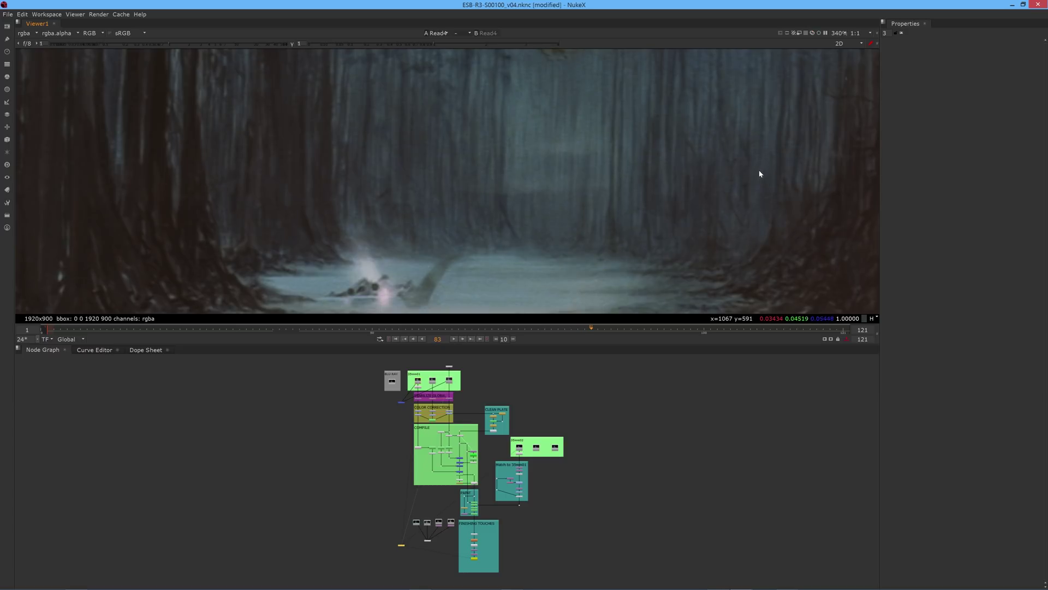
key("Right")
key("Right")
key("Left")
key("Left")
key("Left")
key("Left")
key("Left")
key("Left")
key("Left")
key("Left")
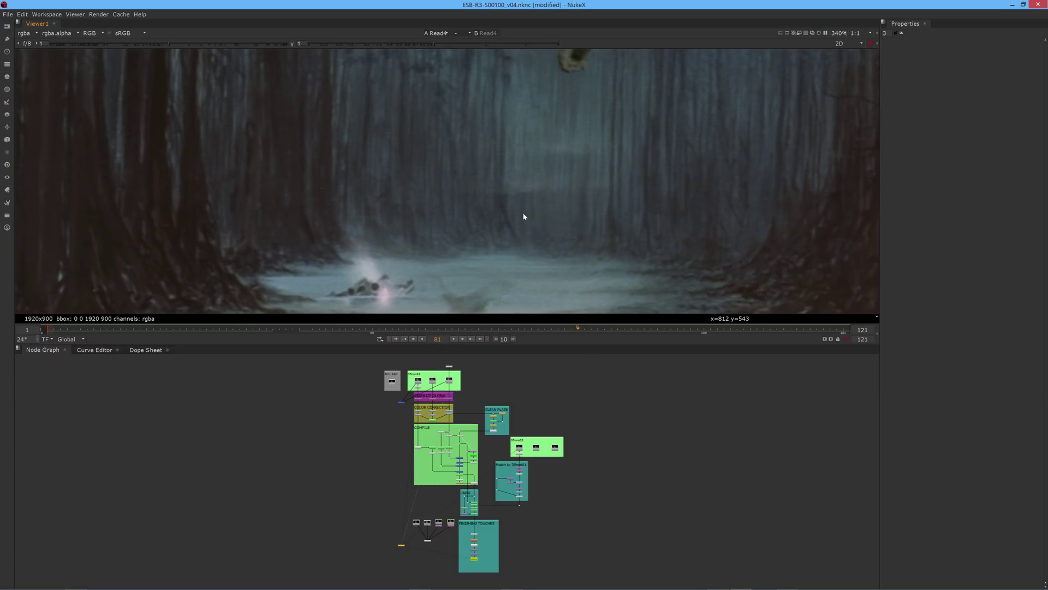
Inspect the dark trees and matte painting half of the heavily cleaned scan on frames 79, 14 and 34
scroll(519, 212, "down", 5)
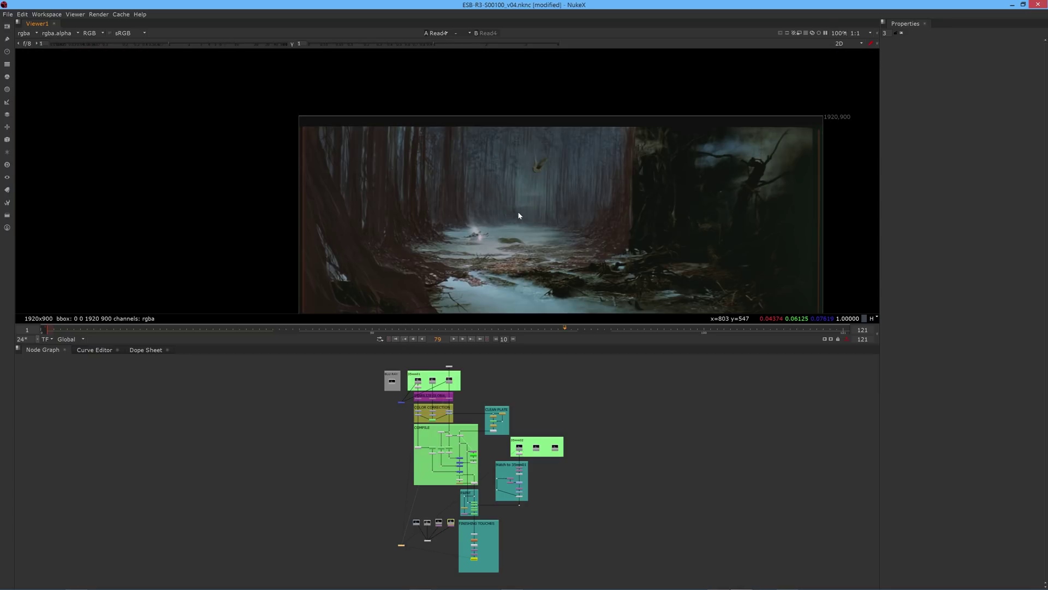
middle_click_drag(519, 212, 441, 170)
scroll(592, 164, "up", 3)
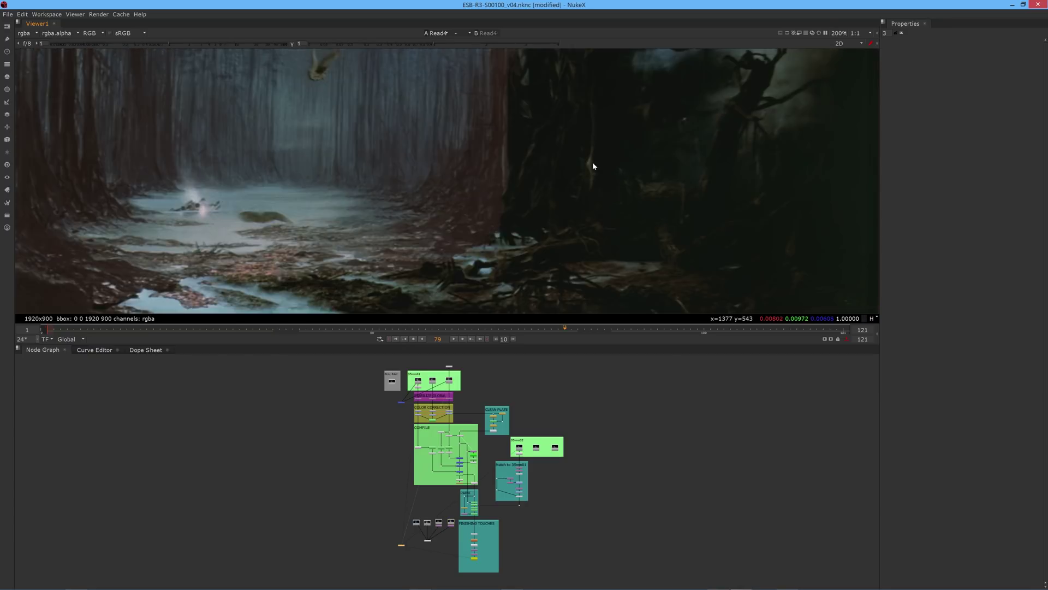
scroll(579, 175, "down", 2)
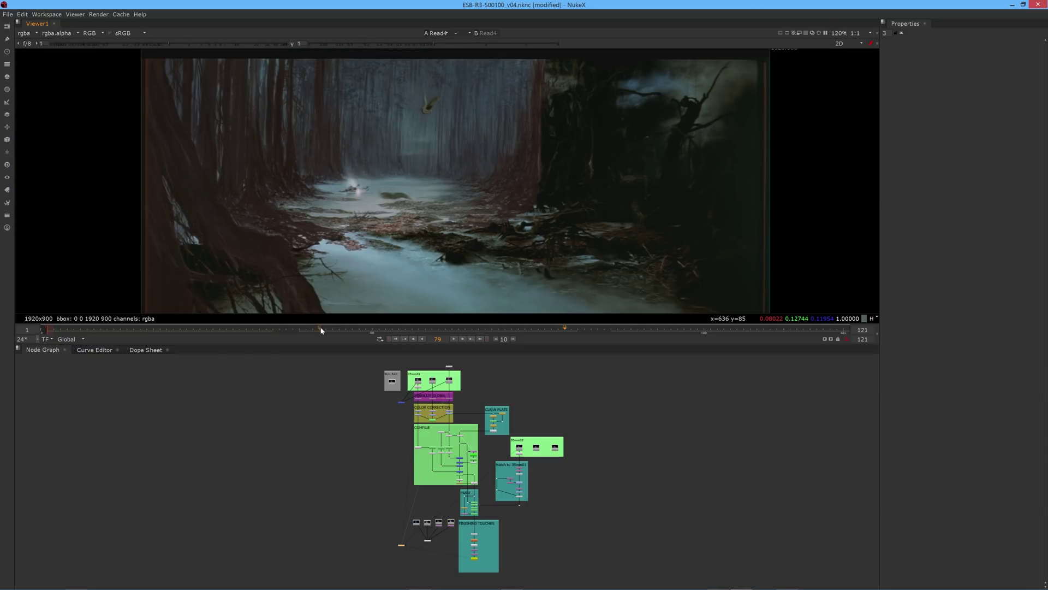
left_click_drag(318, 327, 135, 343)
scroll(617, 119, "up", 3)
middle_click_drag(547, 180, 454, 161)
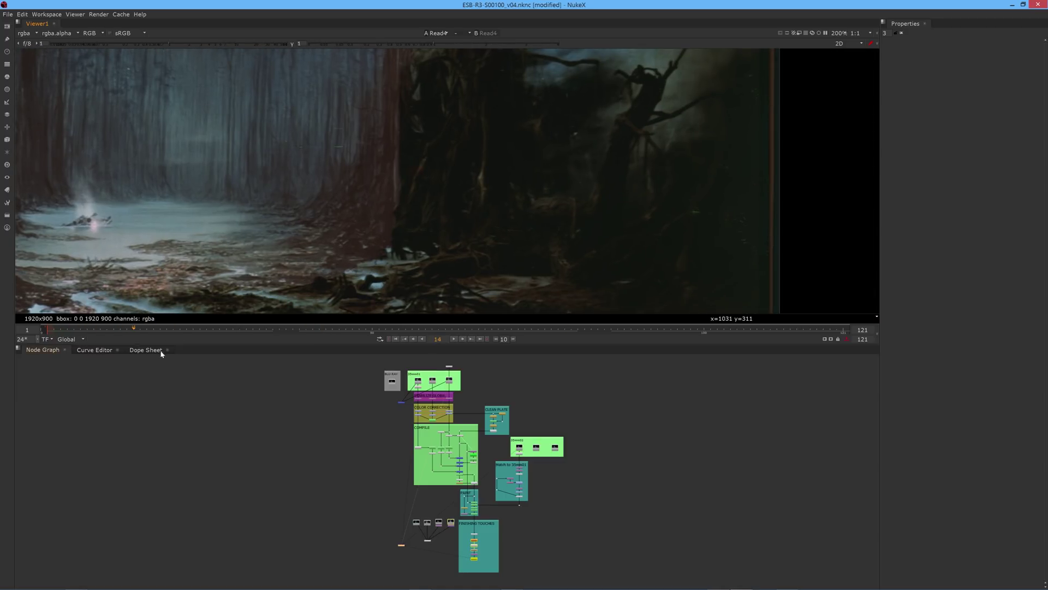
left_click_drag(134, 330, 266, 343)
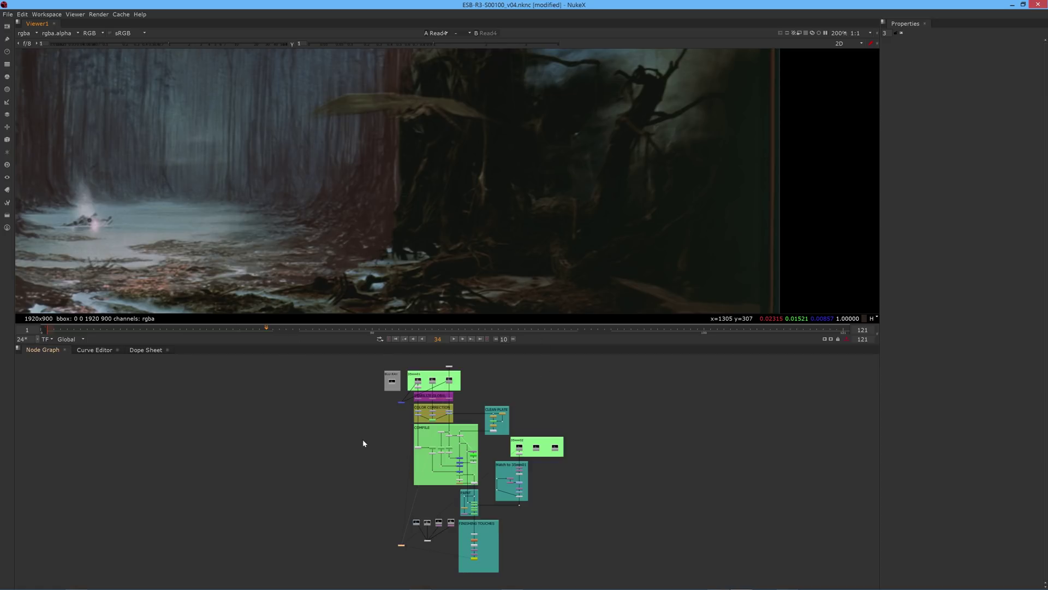
Examine the overall node graph layout, then the source nodes inside the BLU-RAY and 35mm01 backdrops
scroll(375, 378, "up", 6)
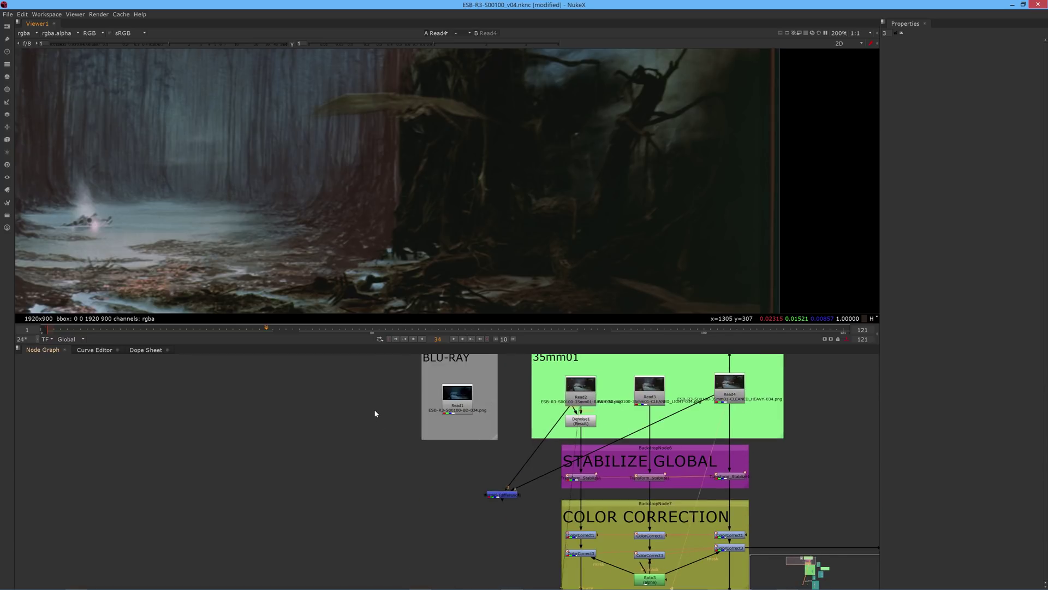
scroll(374, 412, "down", 8)
middle_click_drag(341, 520, 376, 467)
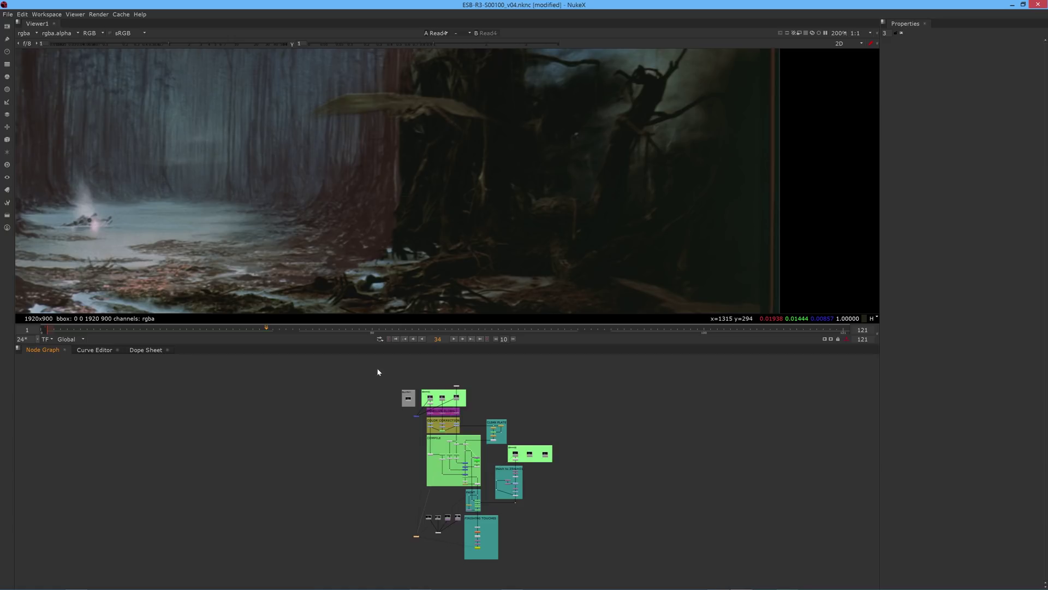
scroll(240, 181, "down", 2)
middle_click_drag(237, 177, 421, 178)
scroll(444, 194, "down", 1)
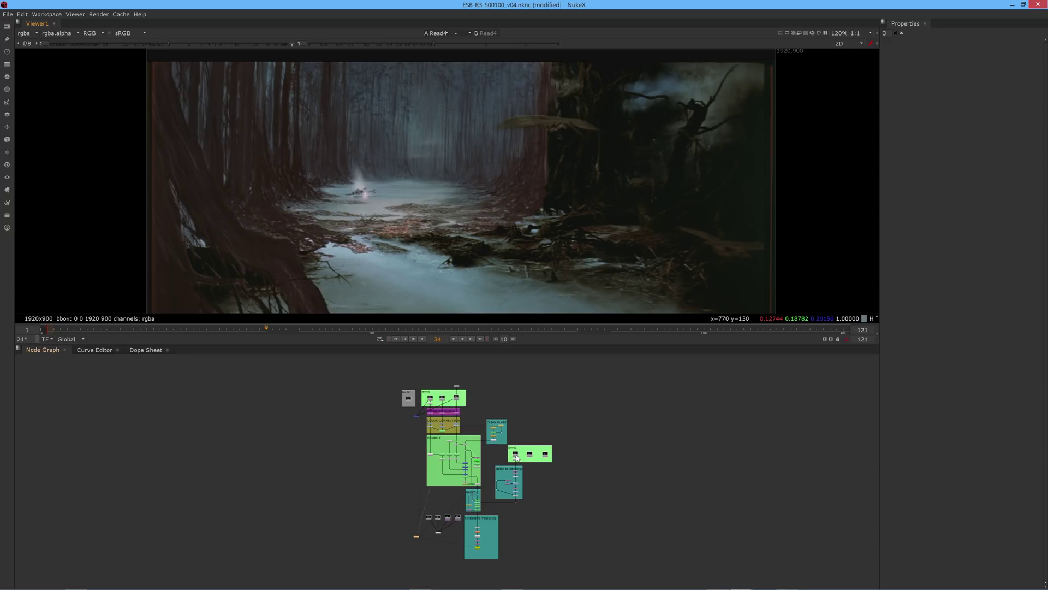
scroll(390, 389, "up", 10)
middle_click_drag(390, 389, 332, 487)
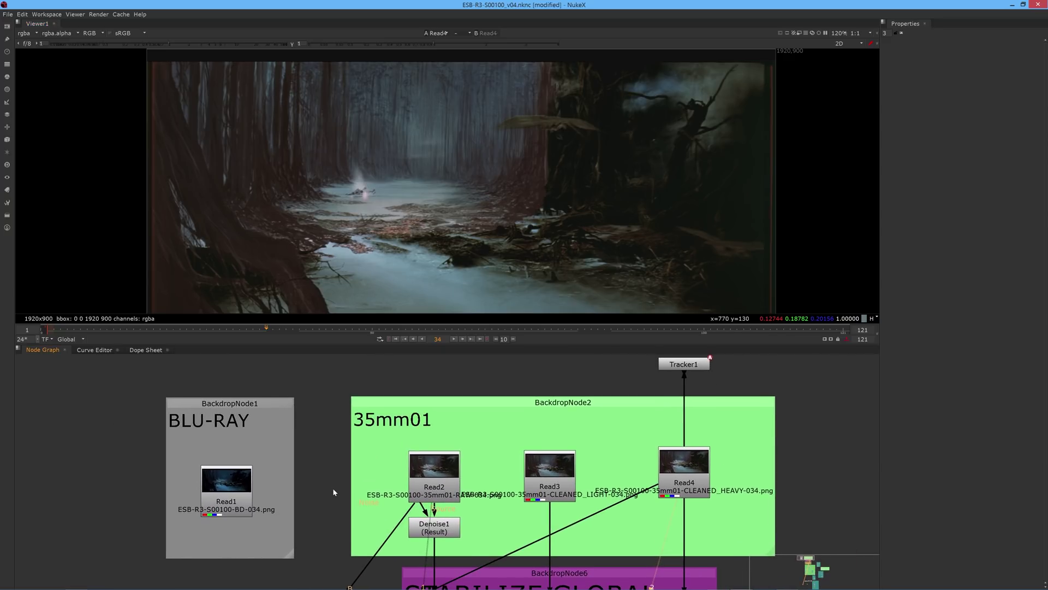
Select Read1, Read2, Read3 and Denoise1 in turn, nudging Read3 slightly upward and Denoise1 slightly downward
left_click(198, 501)
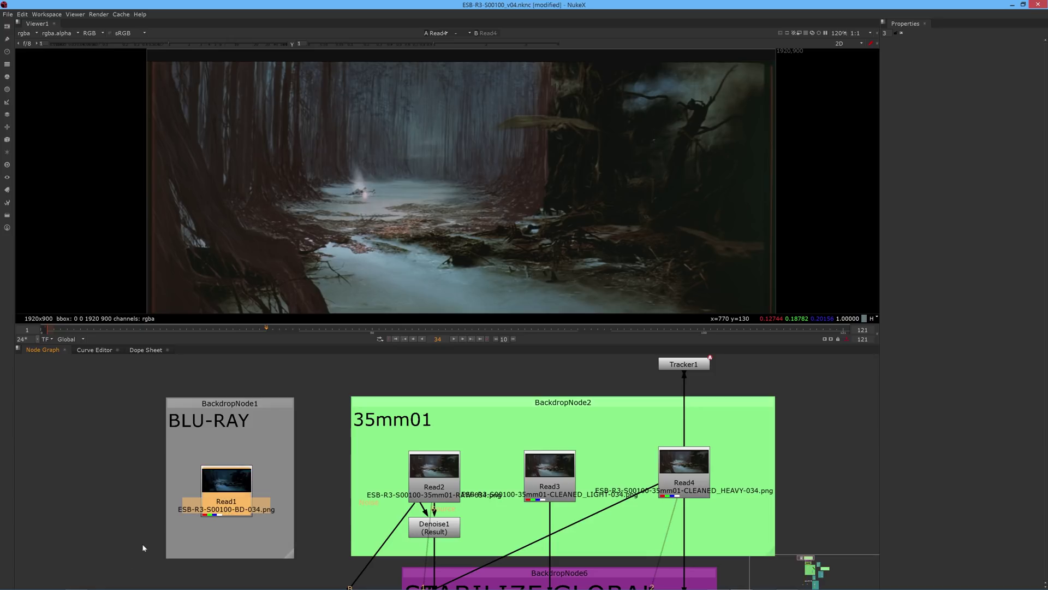
left_click(440, 480)
mouse_move(555, 474)
left_mouse_down()
mouse_move(553, 433)
mouse_move(555, 468)
left_mouse_up()
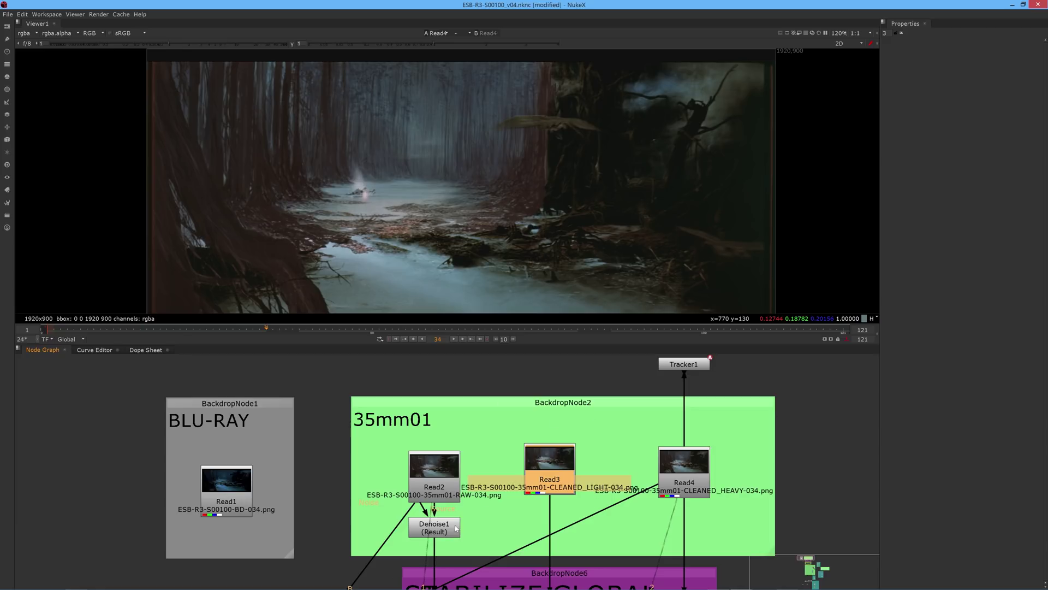
left_click_drag(441, 531, 441, 534)
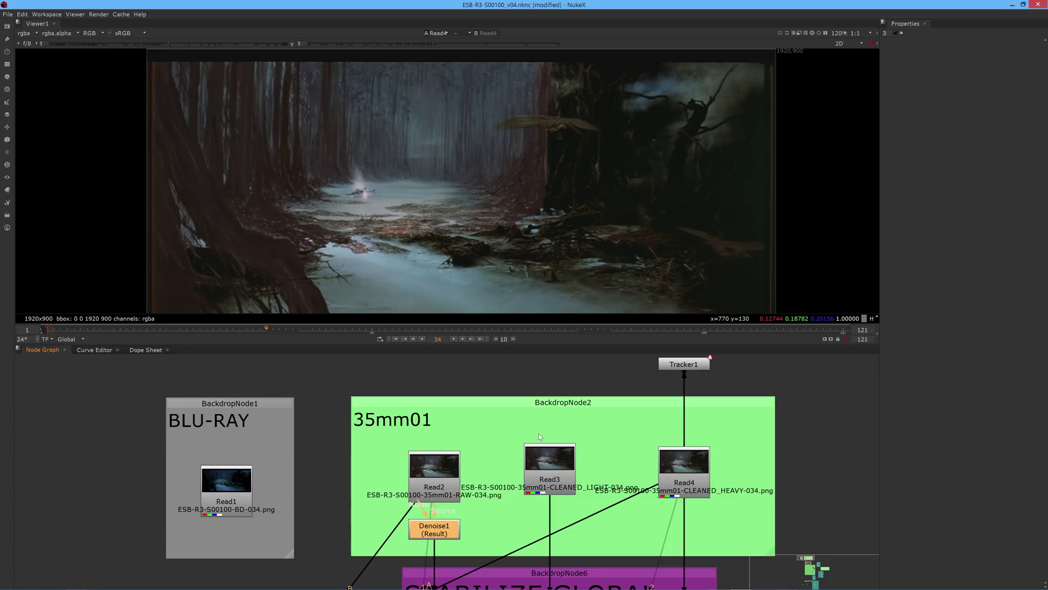
Show the Blu-ray source on viewer input 1 and connect the lightly cleaned scan Read3 to viewer input 3
left_click(201, 499)
key("1")
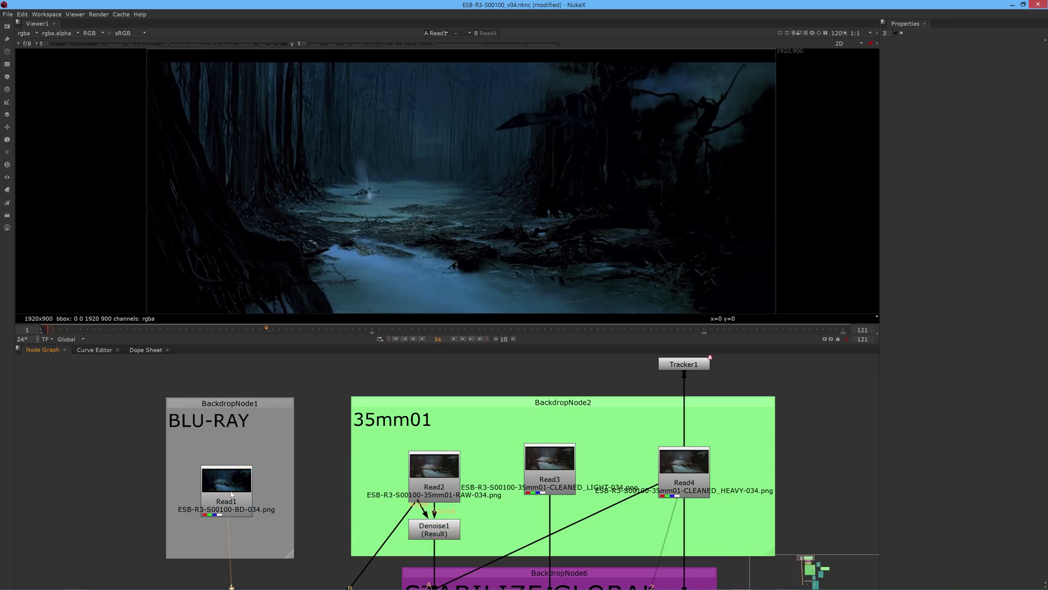
double_click(550, 461)
key("3")
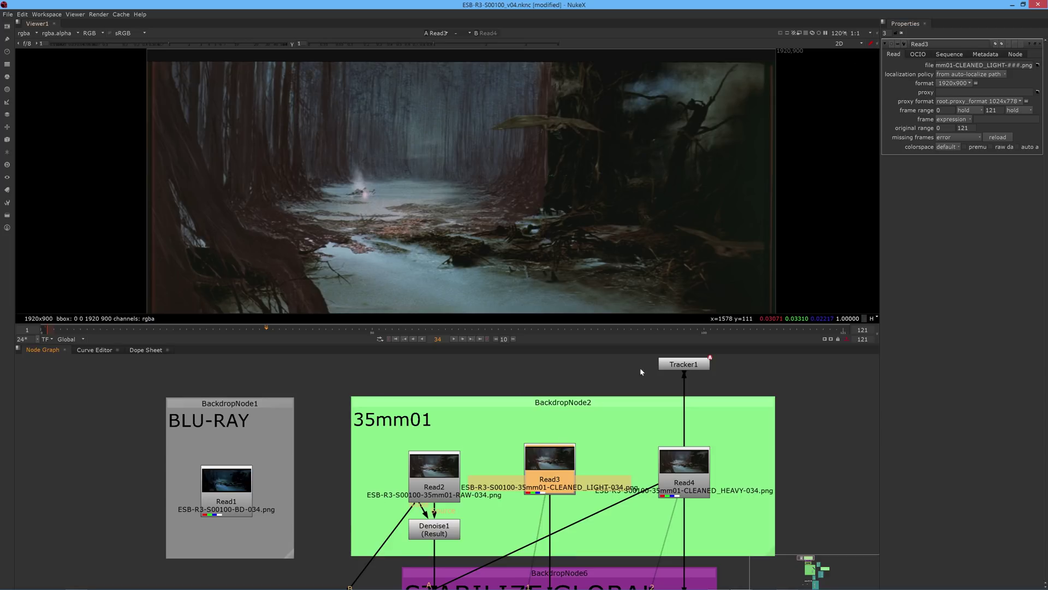
left_click(1040, 43)
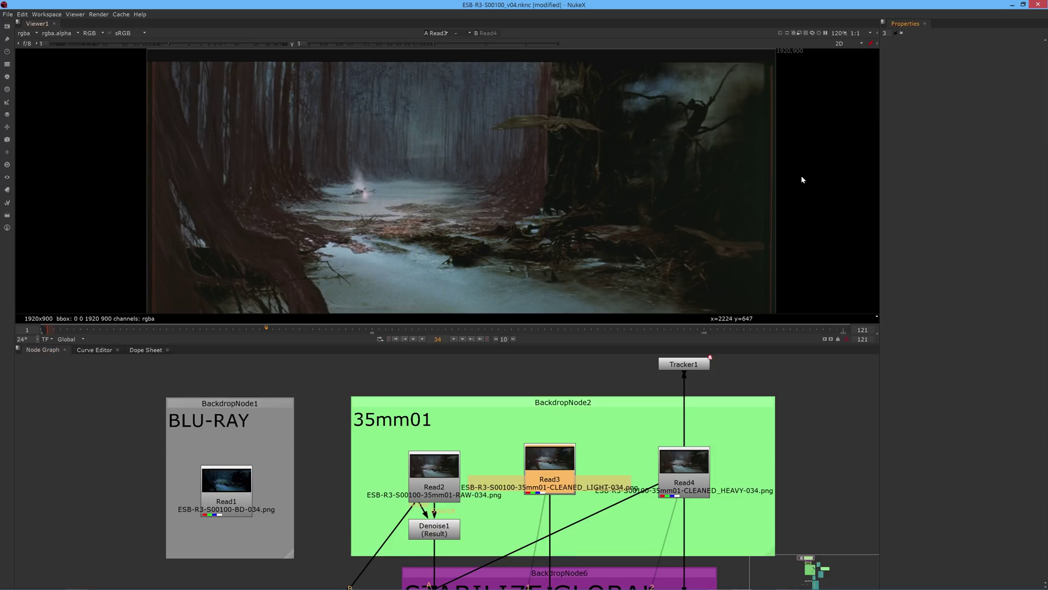
Display the Blu-ray source Read1 in the viewer through input 1
left_click(225, 496)
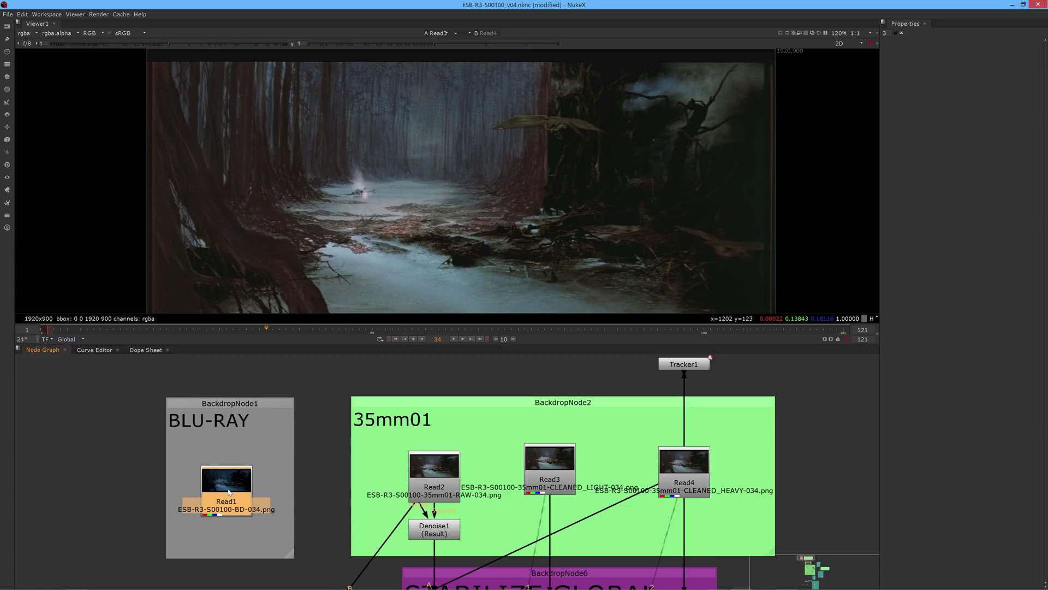
left_click(223, 454)
left_click(225, 484)
key("1")
scroll(238, 531, "up", 1)
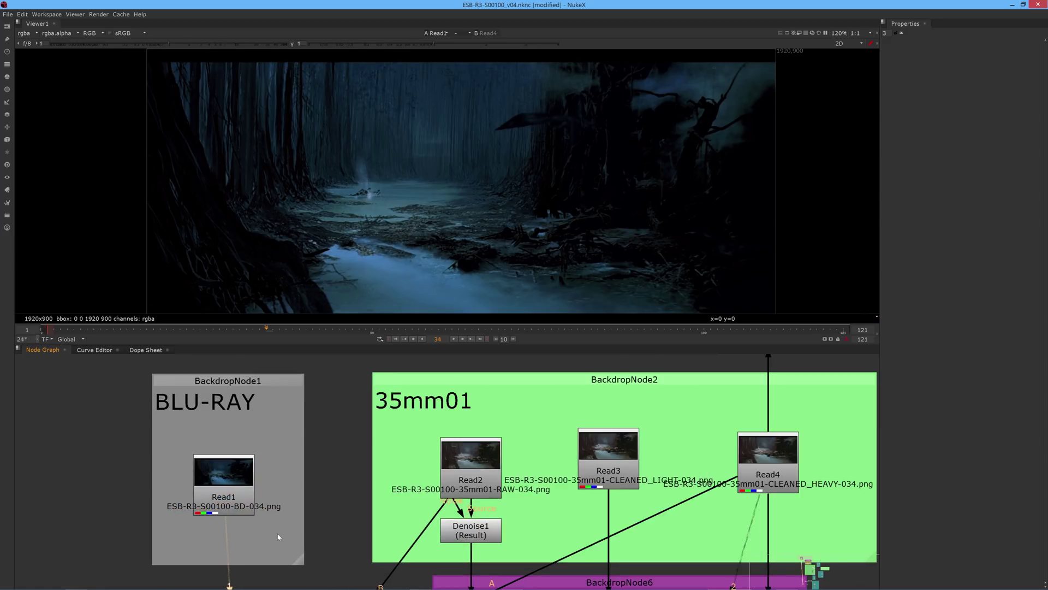
Examine the numbered connections into the Viewer1 node and view the Read1 node from the BLU-RAY backdrop through input 1 again
scroll(275, 535, "down", 7)
middle_click_drag(212, 554, 315, 375)
scroll(321, 509, "down", 3)
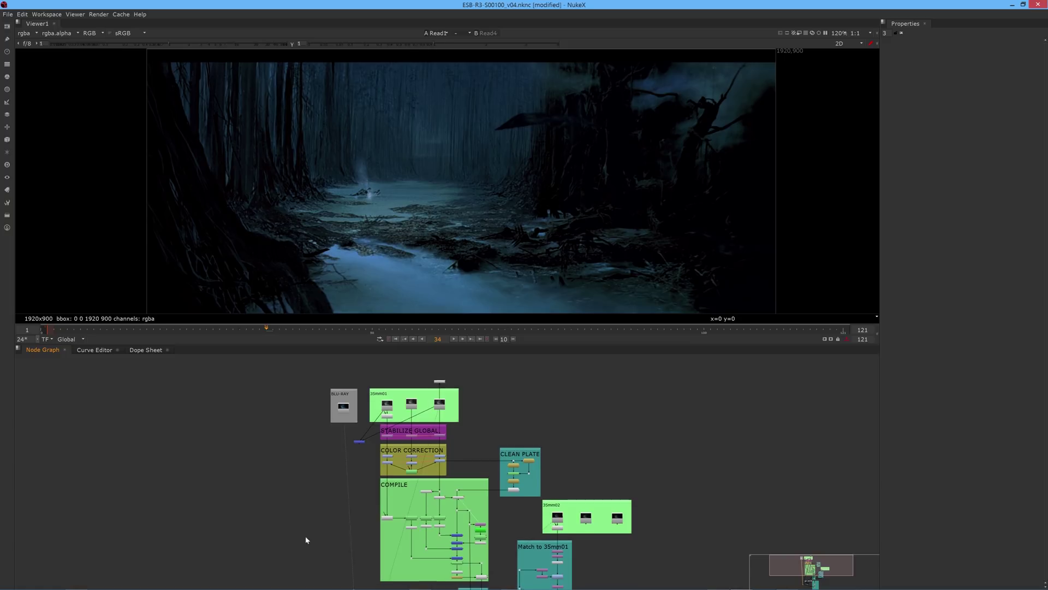
middle_click_drag(305, 548, 295, 419)
scroll(344, 556, "up", 10)
scroll(356, 567, "up", 2)
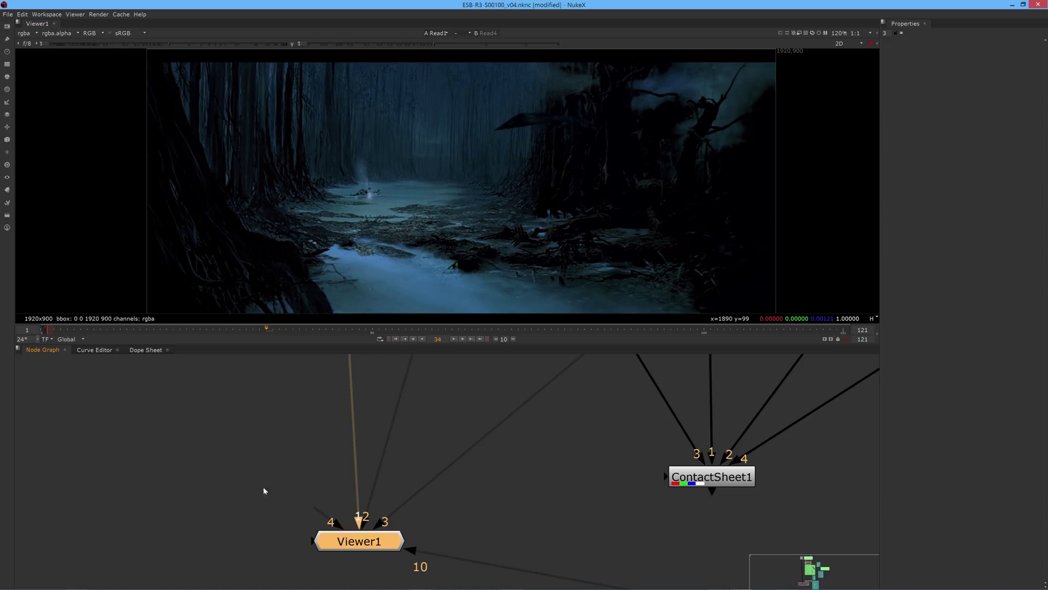
scroll(280, 432, "down", 5)
scroll(256, 396, "down", 3)
middle_click_drag(247, 380, 356, 562)
scroll(338, 410, "down", 3)
middle_click_drag(336, 374, 381, 531)
scroll(411, 479, "up", 8)
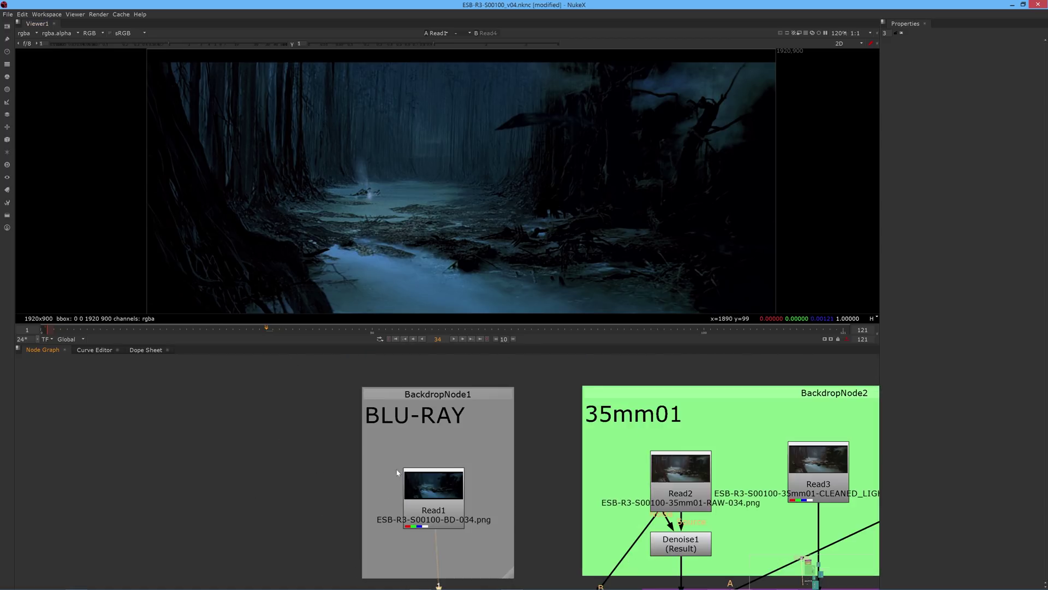
left_click(438, 486)
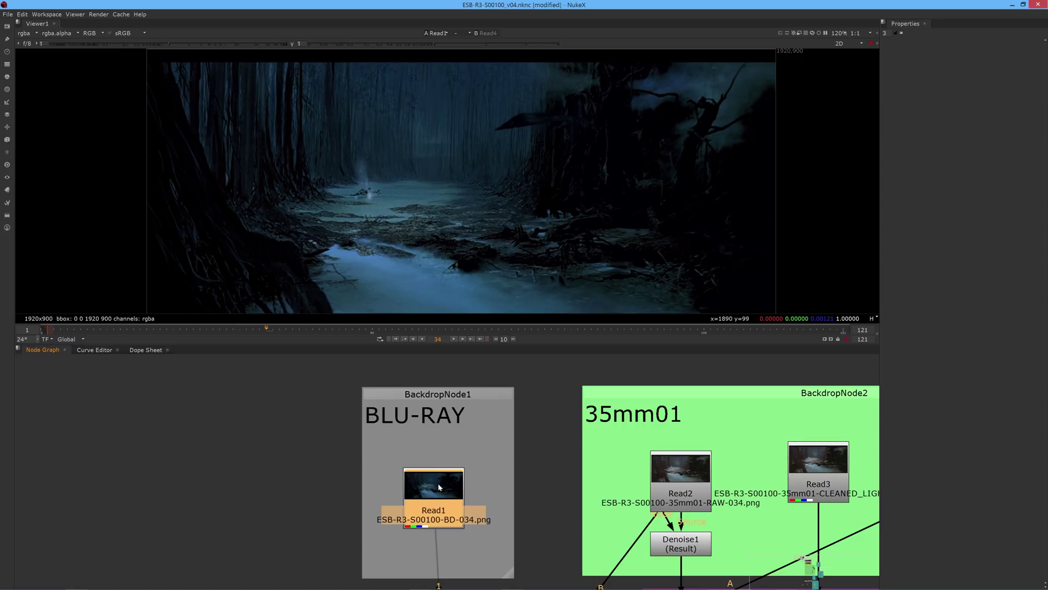
key("1")
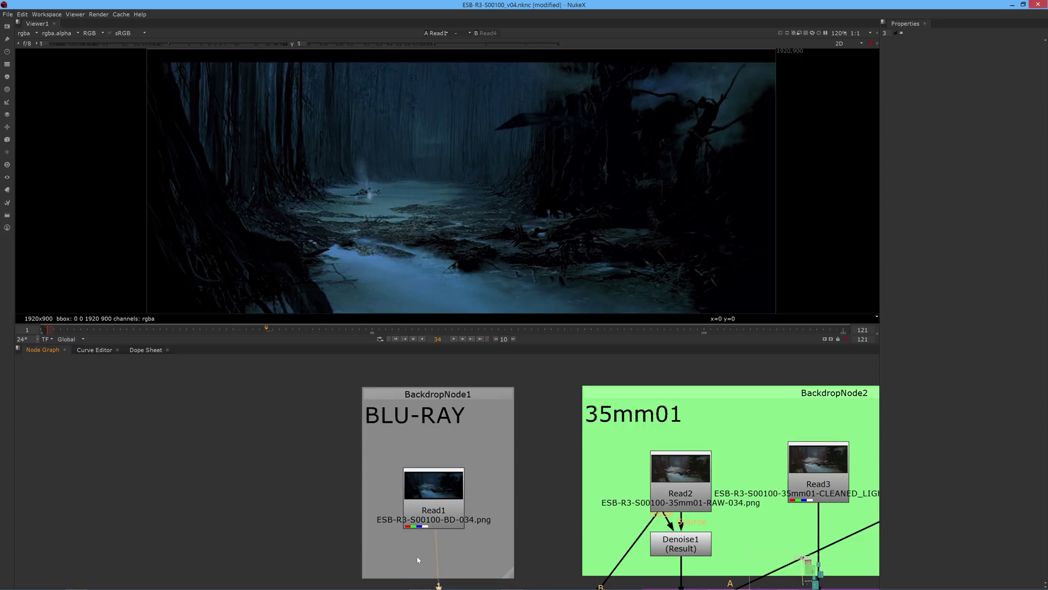
Examine the node graph from the Blu-ray and 35mm sources down through compiling to the finishing touches and back up
middle_click_drag(418, 560, 419, 292)
middle_click_drag(414, 568, 359, 352)
scroll(365, 558, "down", 4)
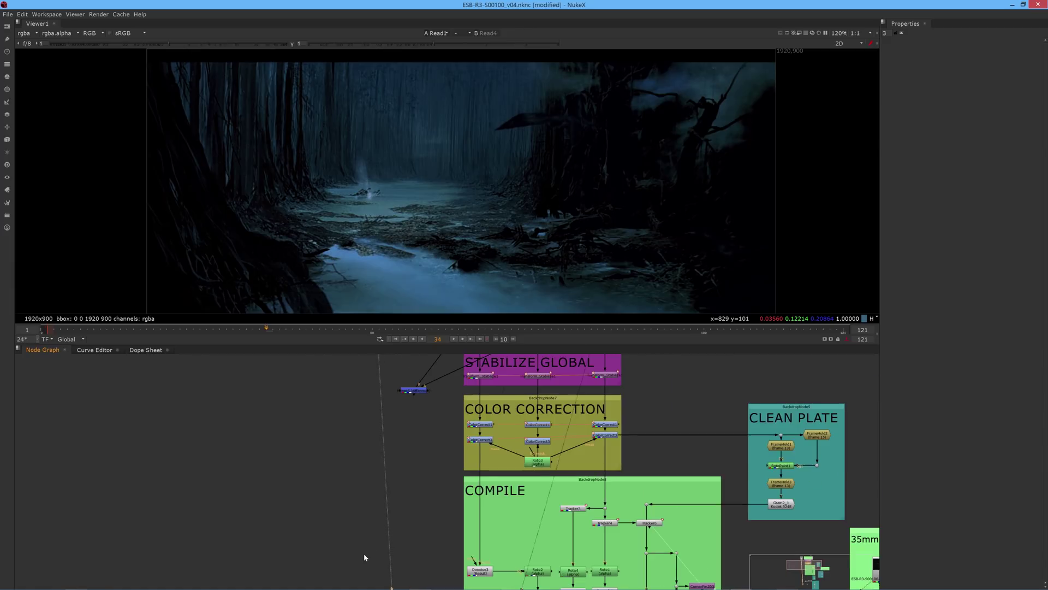
middle_click_drag(363, 552, 387, 280)
scroll(405, 531, "down", 2)
middle_click_drag(406, 579, 325, 358)
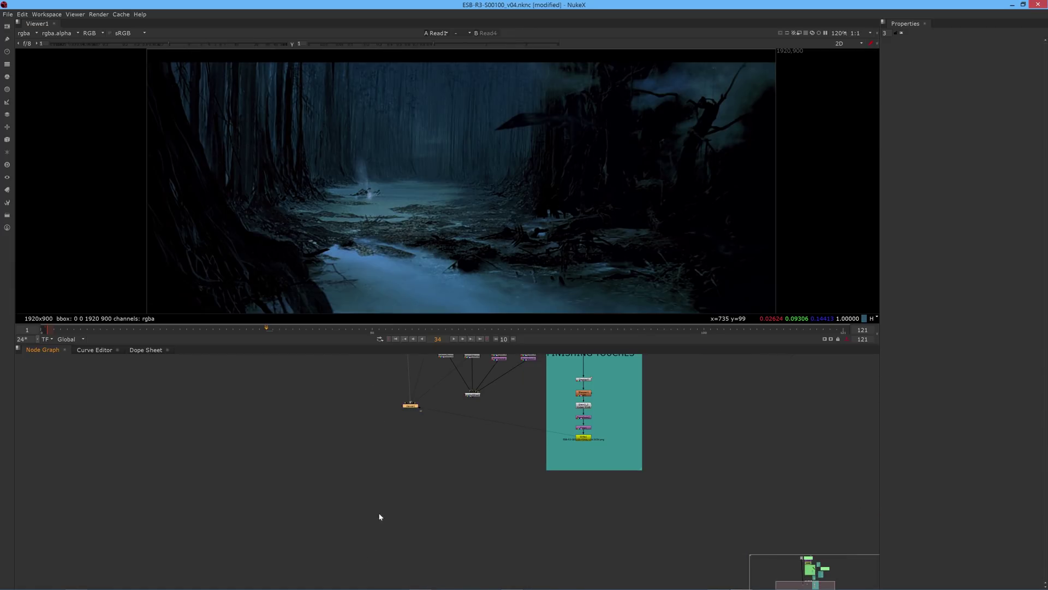
middle_click_drag(361, 429, 328, 587)
scroll(371, 389, "down", 4)
middle_click_drag(382, 386, 397, 553)
scroll(418, 446, "up", 5)
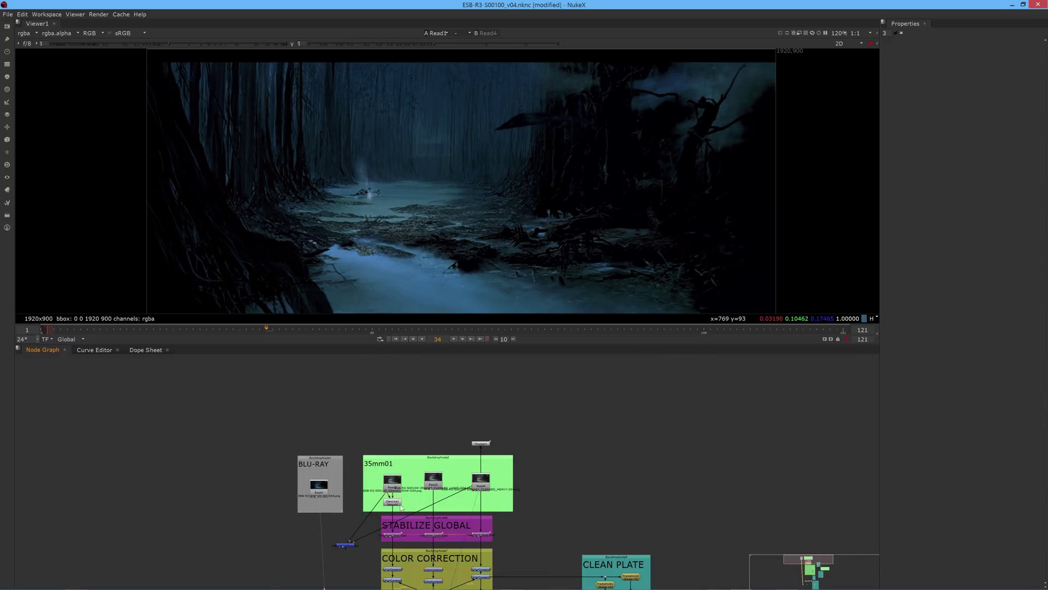
scroll(401, 507, "up", 3)
middle_click_drag(387, 462, 542, 391)
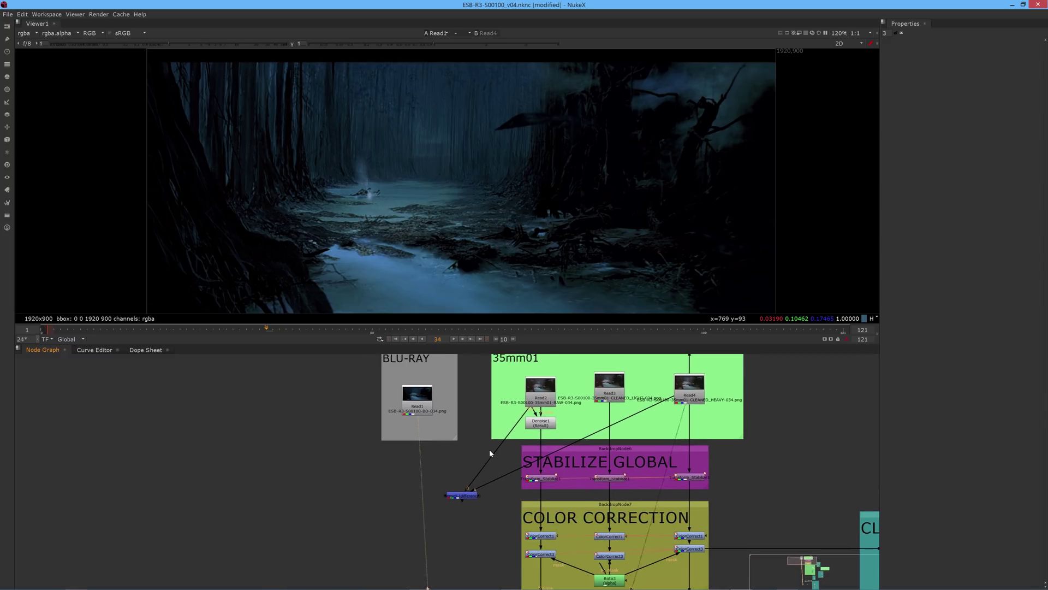
Connect the raw 35mm scan Read2 to viewer input 2 and display it
left_click(539, 398)
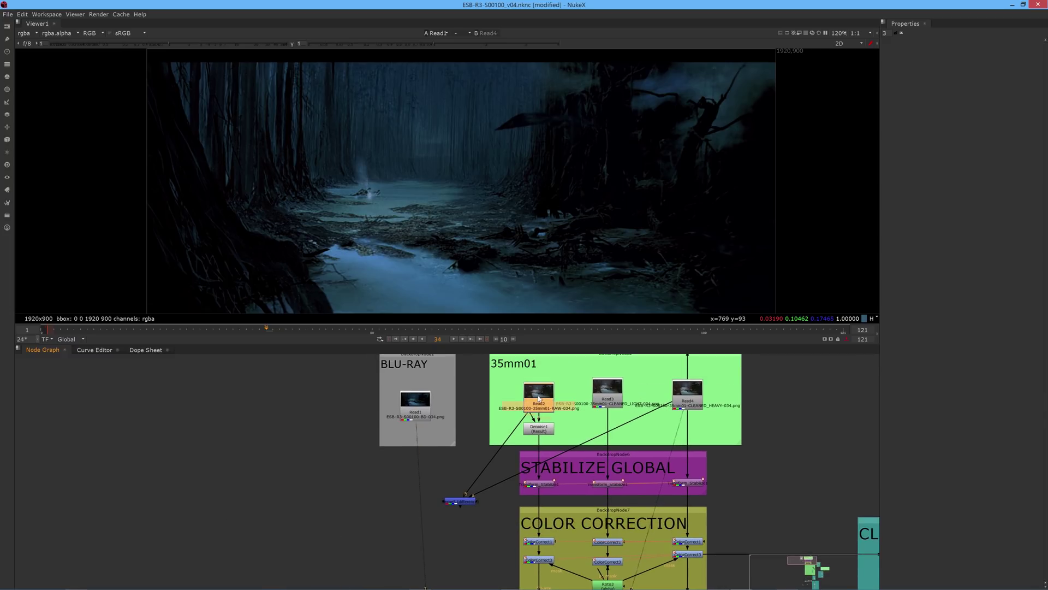
key("1")
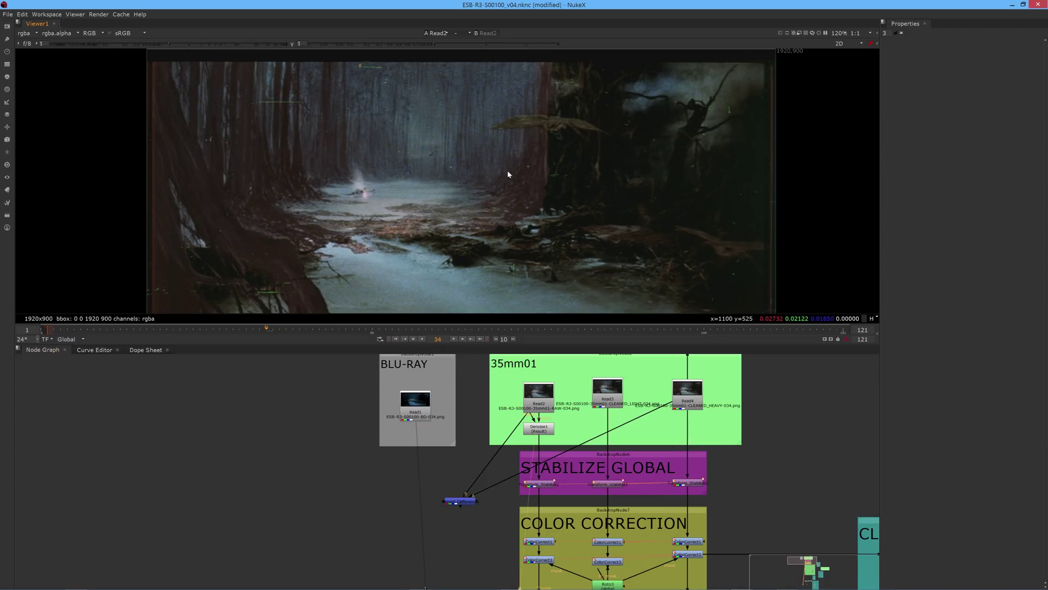
scroll(540, 397, "up", 3)
left_click(539, 396)
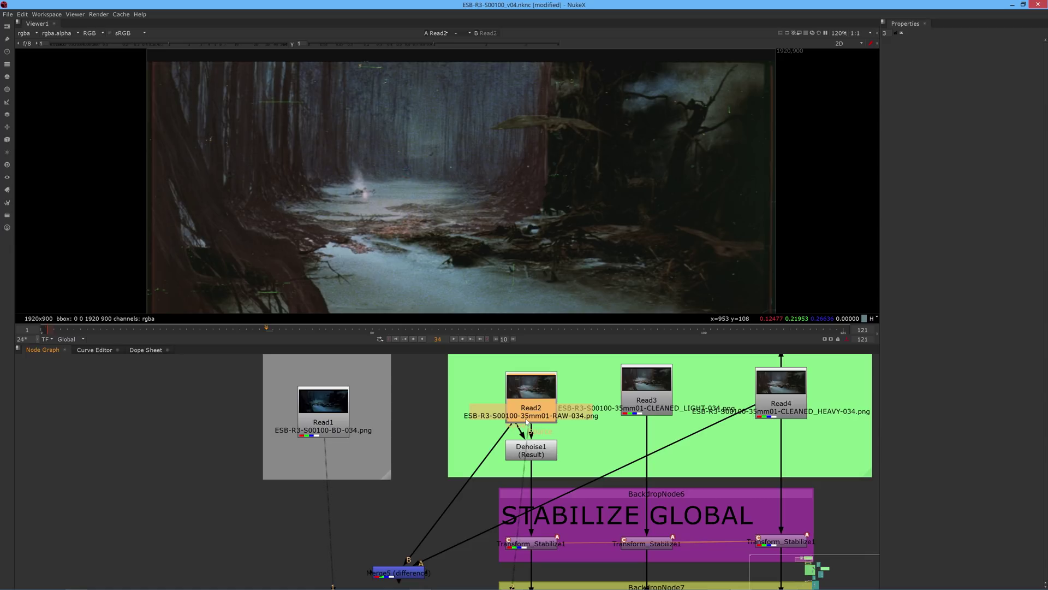
left_click(429, 412)
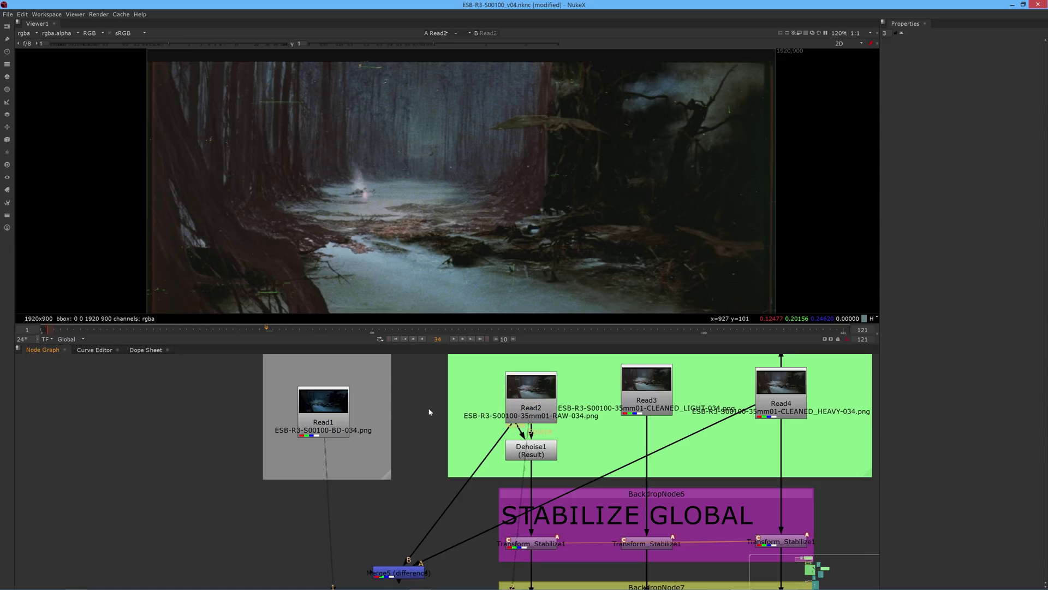
Compare the Blu-ray source with the raw 35mm scan by alternating between viewer inputs 1 and 2
key("1")
key("2")
key("1")
key("2")
key("1")
key("2")
Connect the lightly cleaned scan Read3 to viewer input 3 and compare it with inputs 1 and 2
left_click(652, 381)
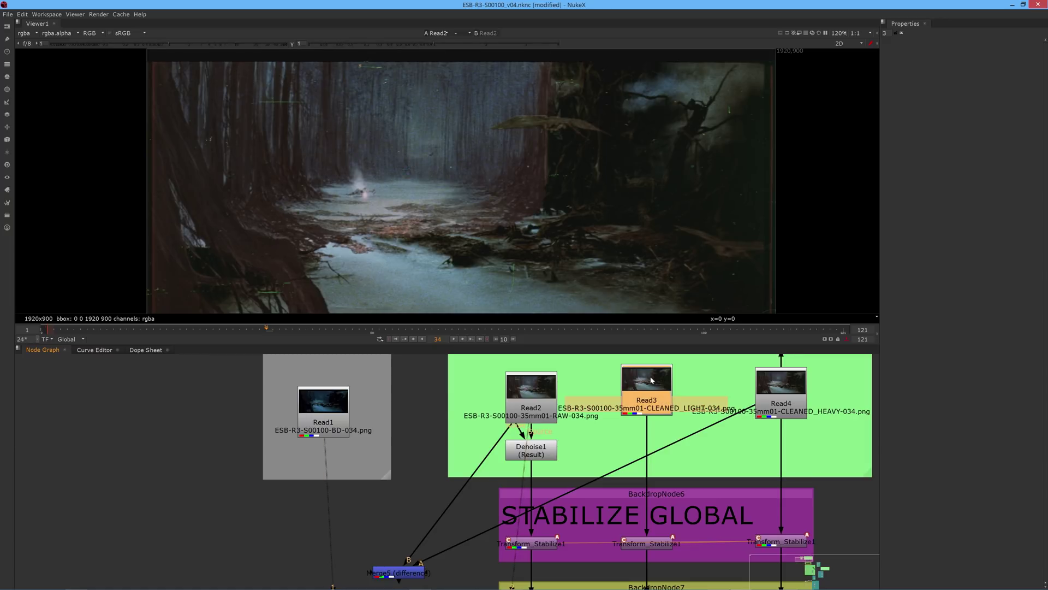
key("3")
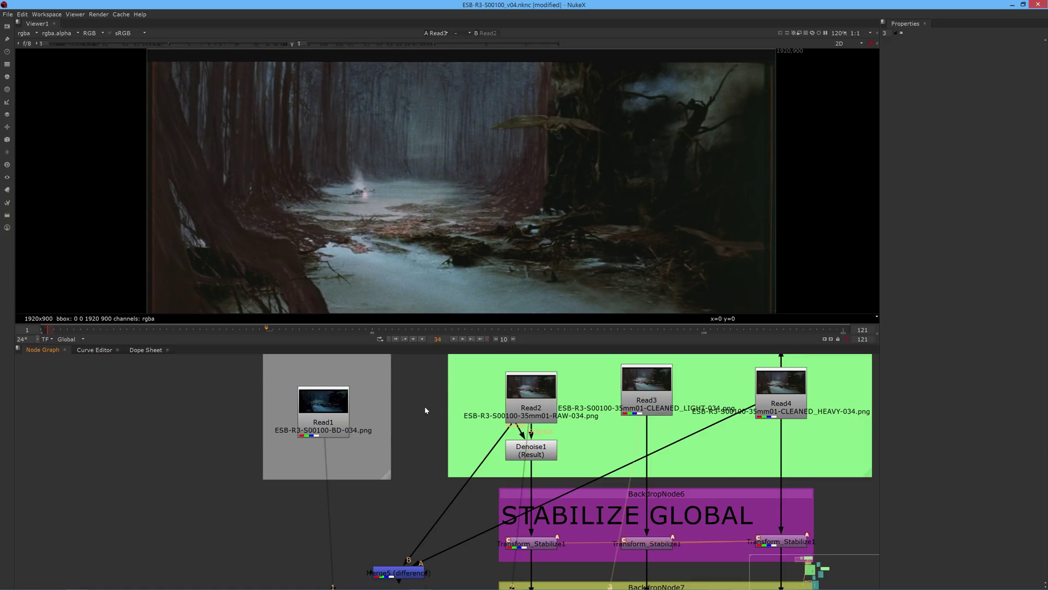
key("1")
key("2")
key("3")
Connect the heavily cleaned scan Read4 to viewer input 4 and show the Write1 output on input 5
left_click(779, 386)
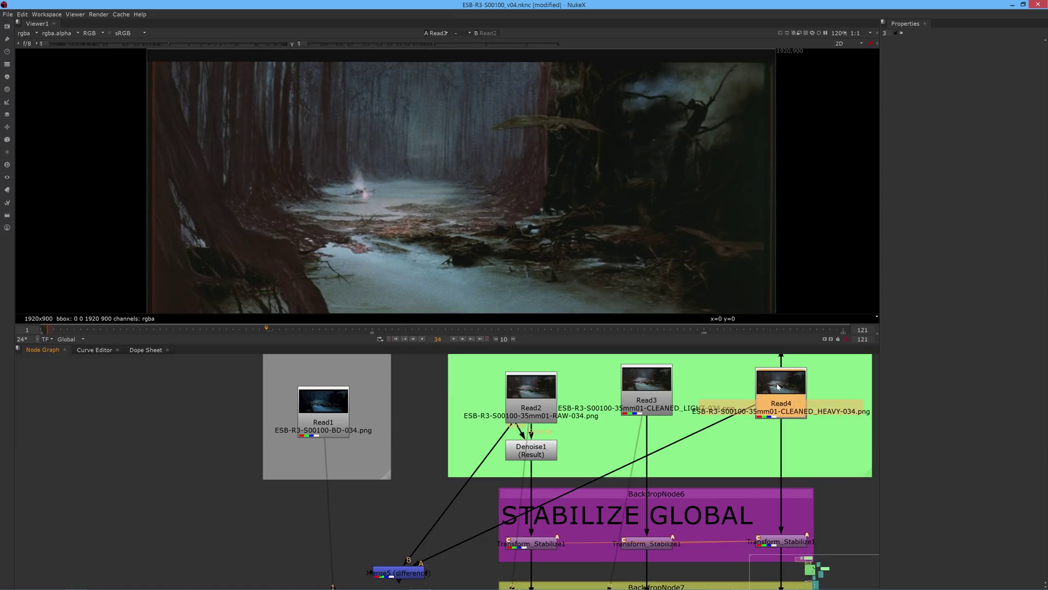
key("4")
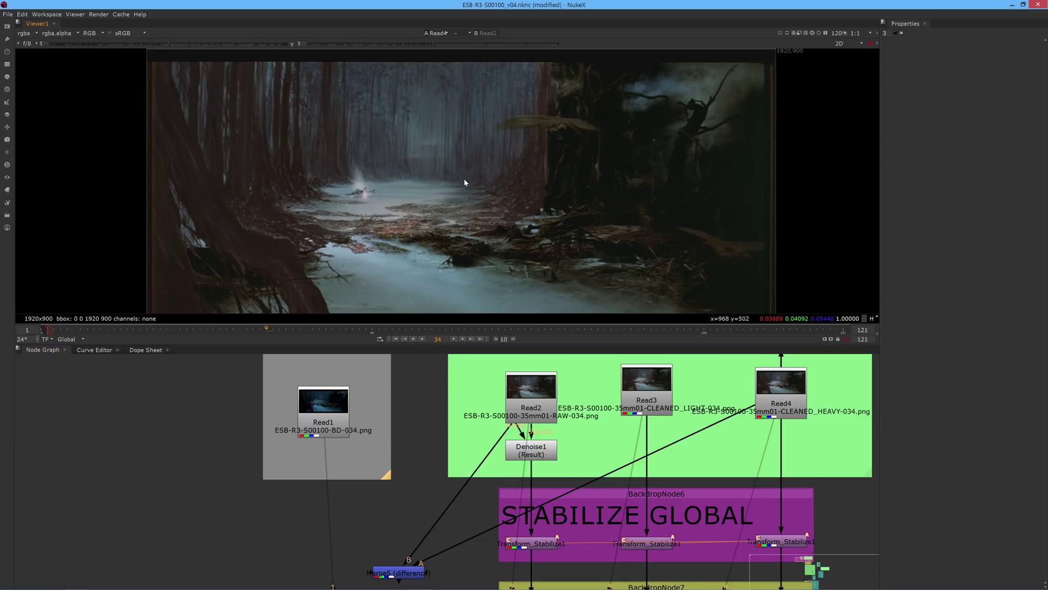
key("5")
Compare the Blu-ray source Read1 with the cleaned scans through the numbered viewer inputs, ending on Read1
left_click(343, 398)
key("1")
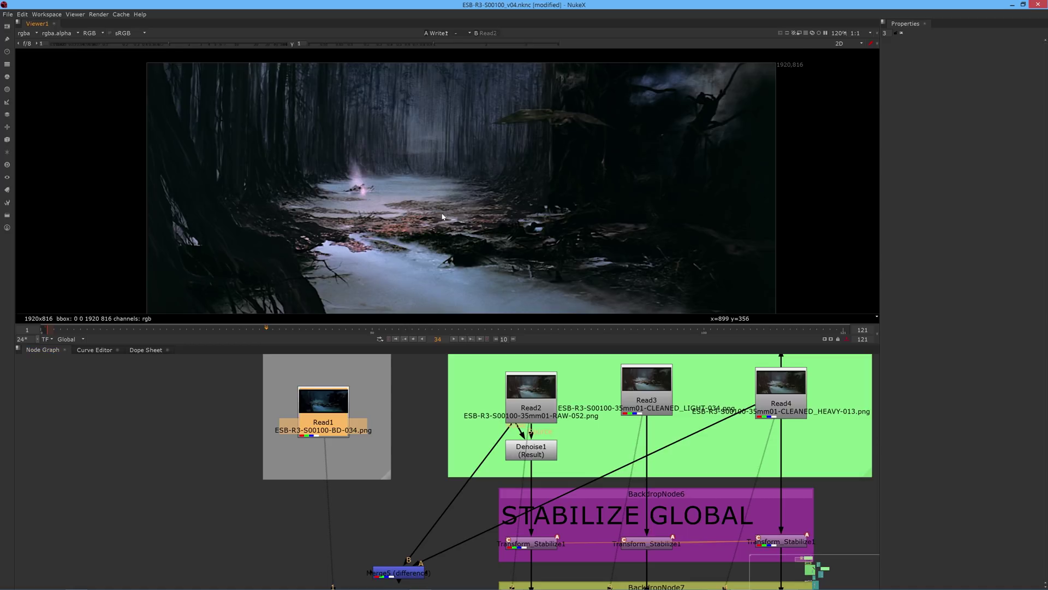
key("4")
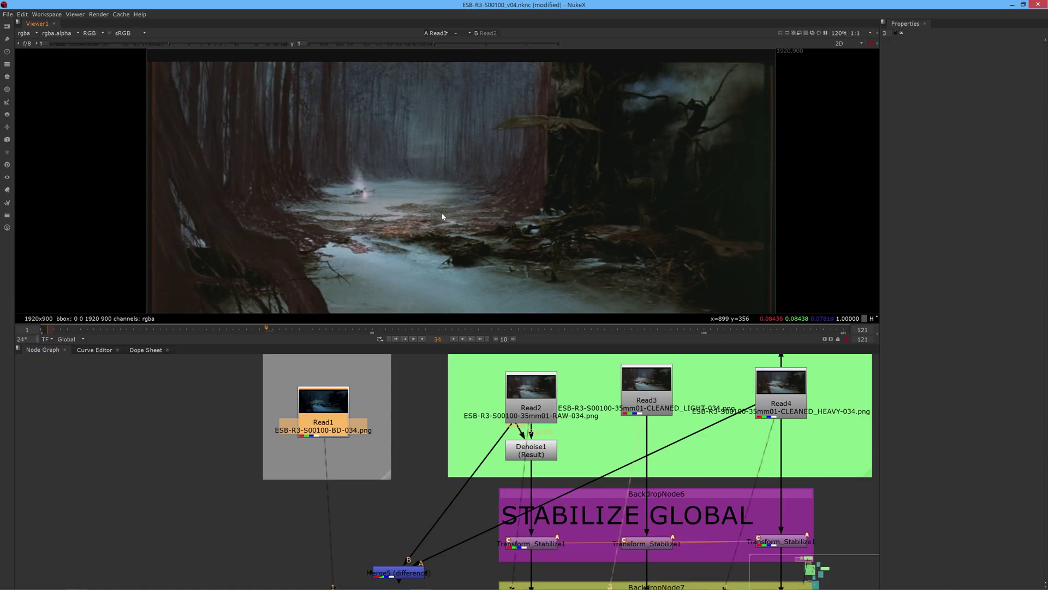
key("1")
scroll(163, 426, "down", 1)
left_click(203, 519)
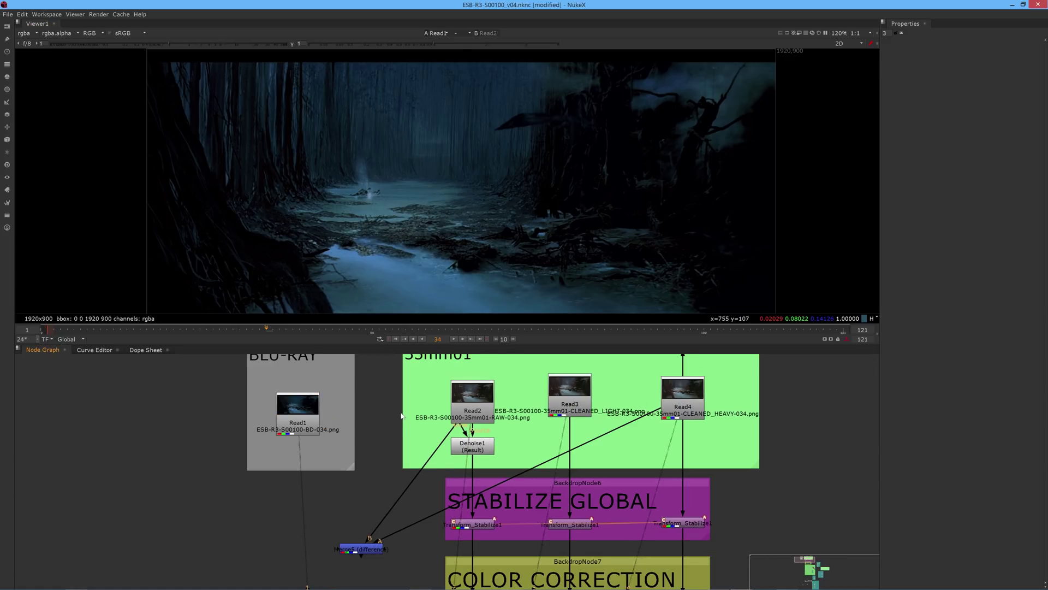
Display the Denoise1 result in the viewer and inspect the image close up
middle_click_drag(424, 420, 413, 414)
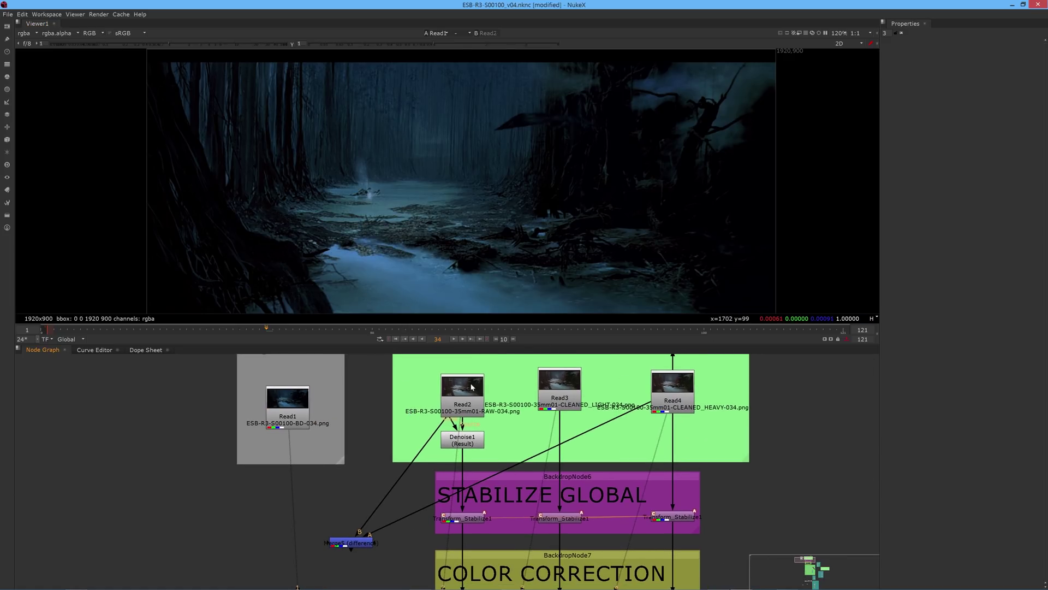
left_click(462, 439)
key("1")
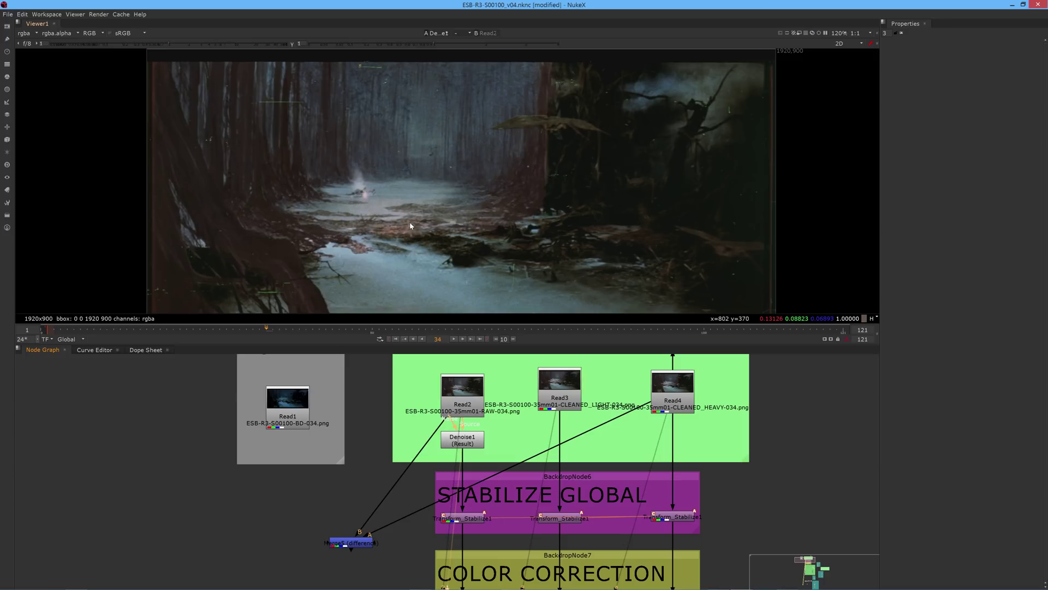
scroll(498, 136, "up", 3)
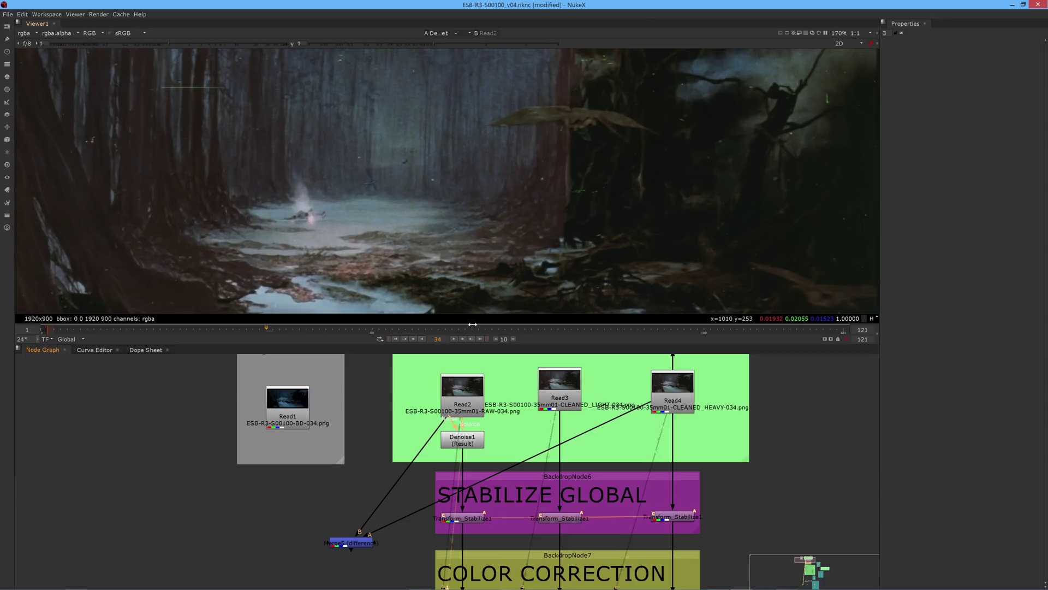
Compare the raw scan Read2 with the heavily cleaned scan Read4 in the viewer
left_click(462, 399)
key("1")
left_click(490, 450)
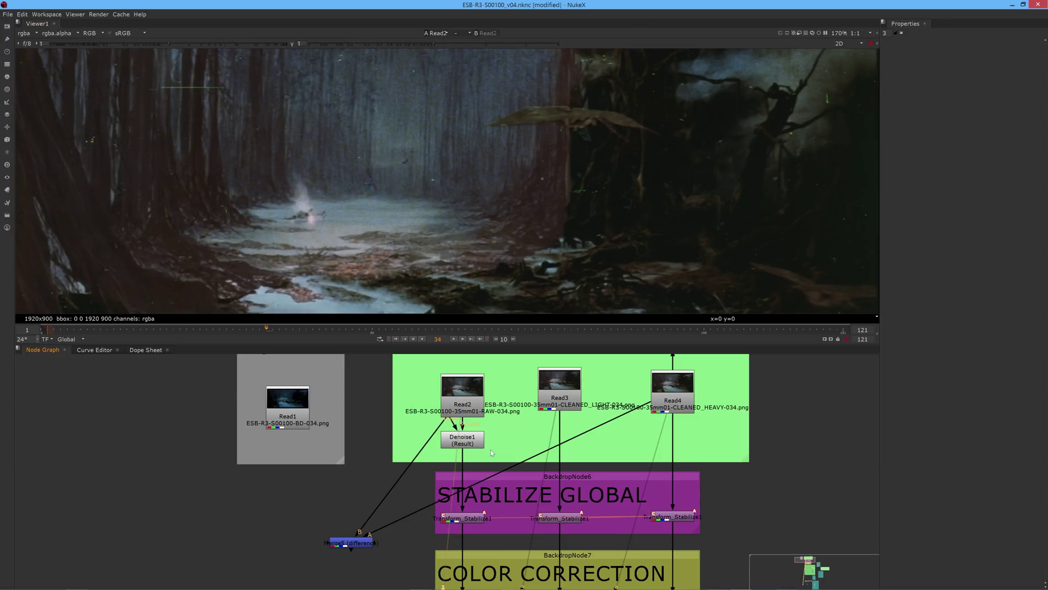
left_click(671, 389)
key("1")
left_click(612, 436)
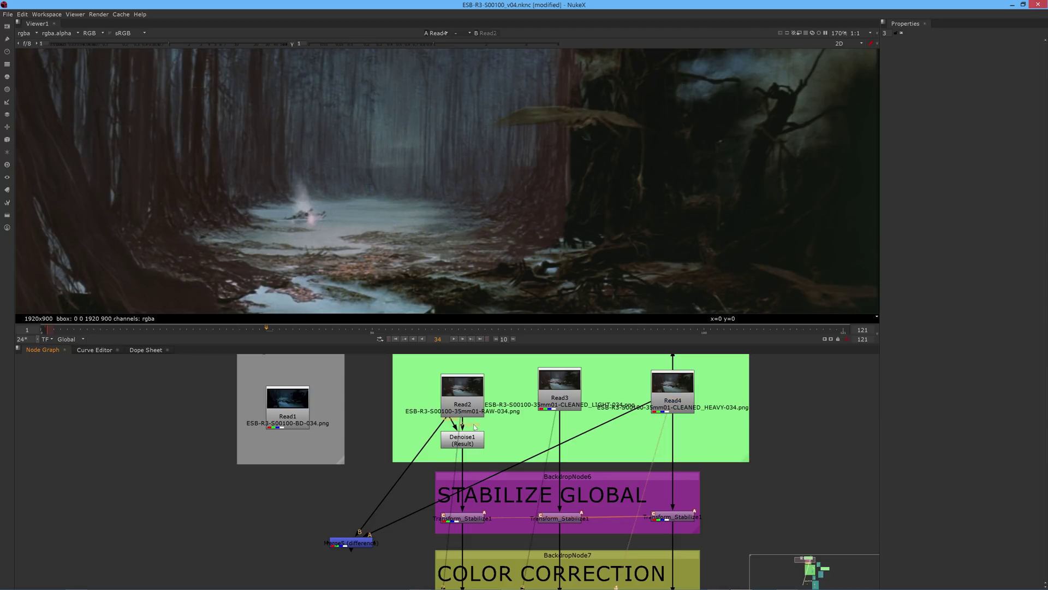
Display the raw scan Read2 and its Denoise1 result one after the other to compare the grain
left_click(462, 404)
key("1")
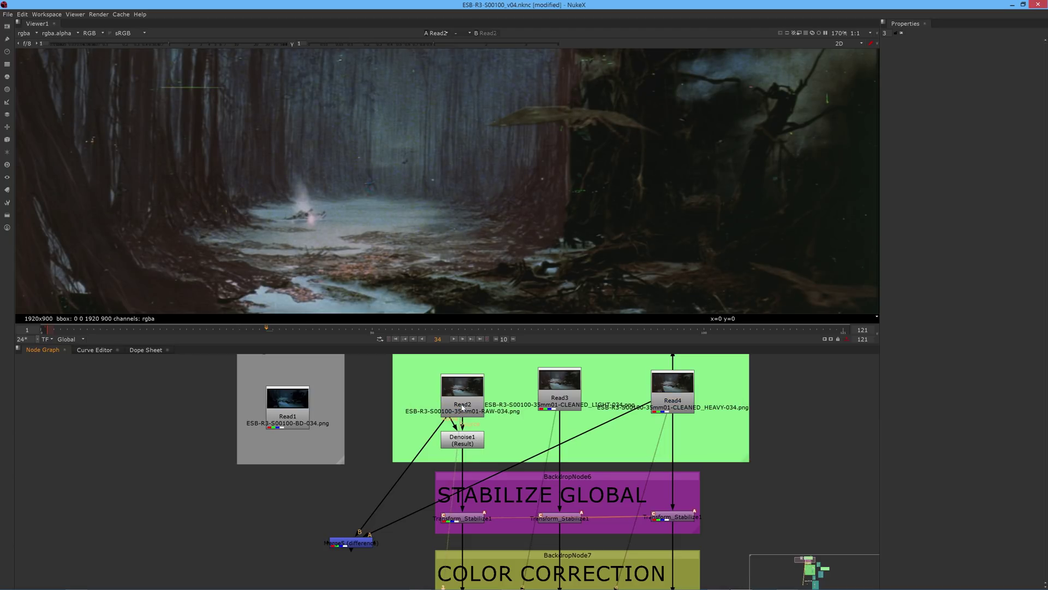
left_click(468, 442)
key("1")
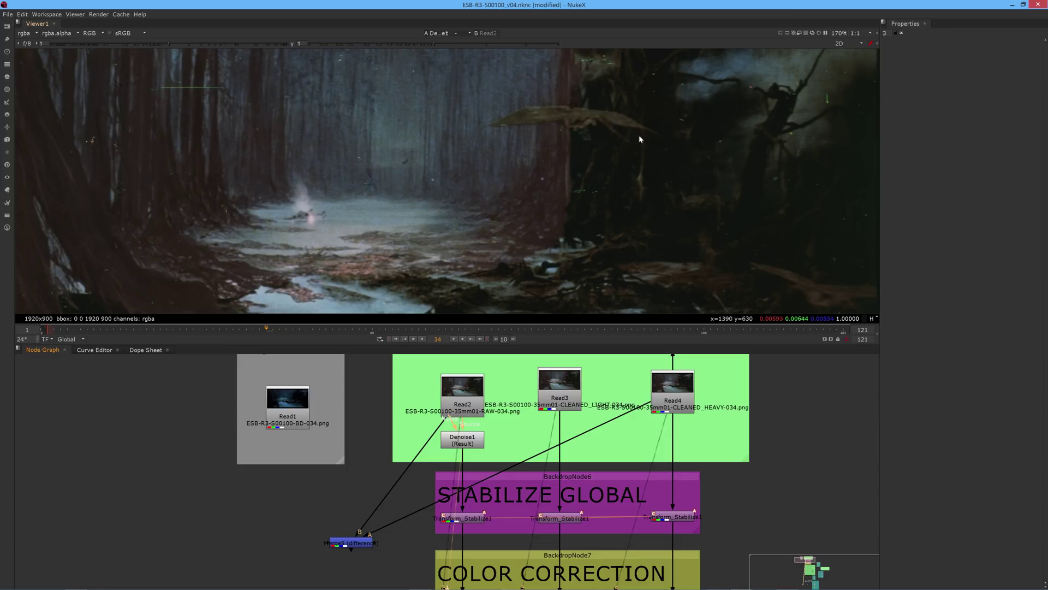
Check Denoise1 against its source Read2 once more, ending with the Denoise1 result in the viewer
left_click(464, 440)
key("Up")
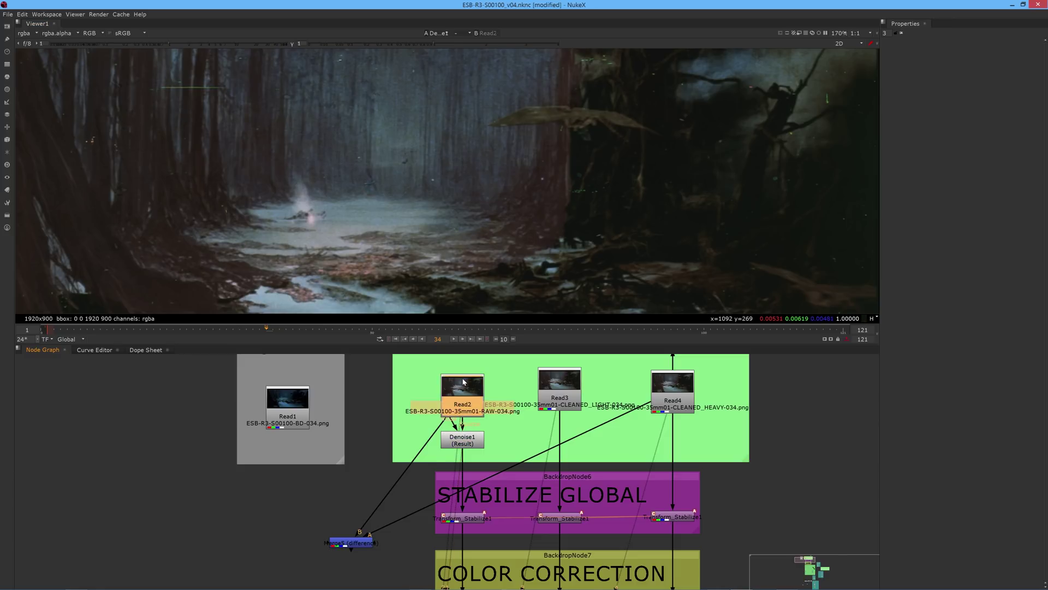
key("Down")
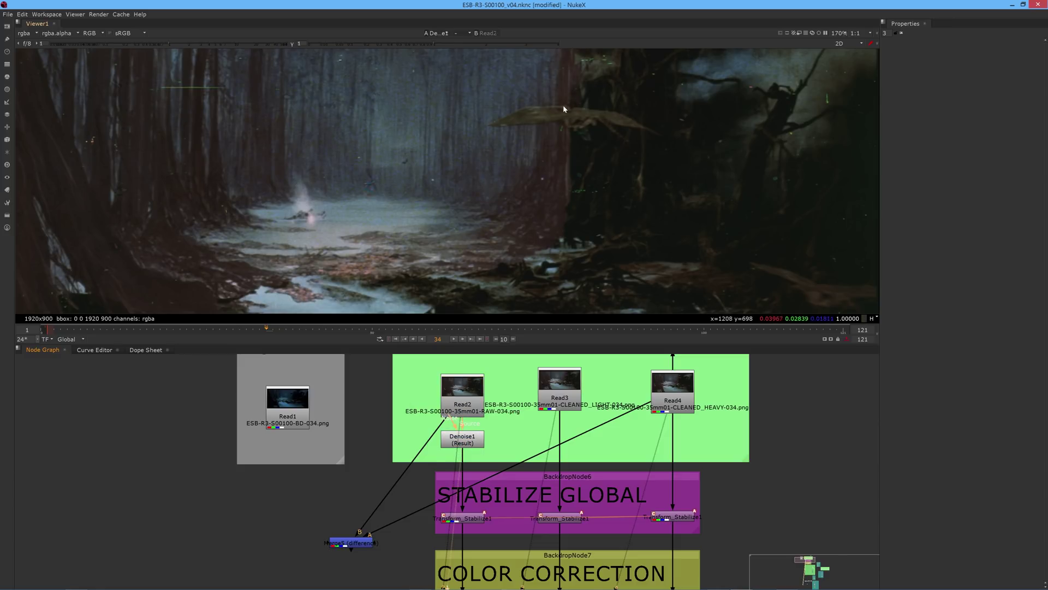
left_click(459, 402)
key("1")
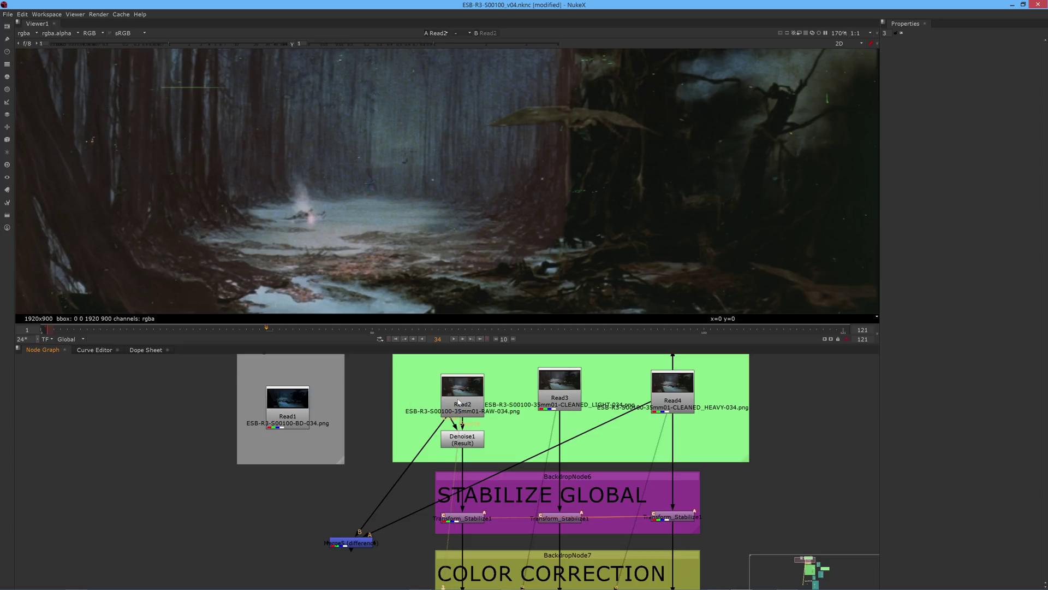
left_click(473, 442)
key("1")
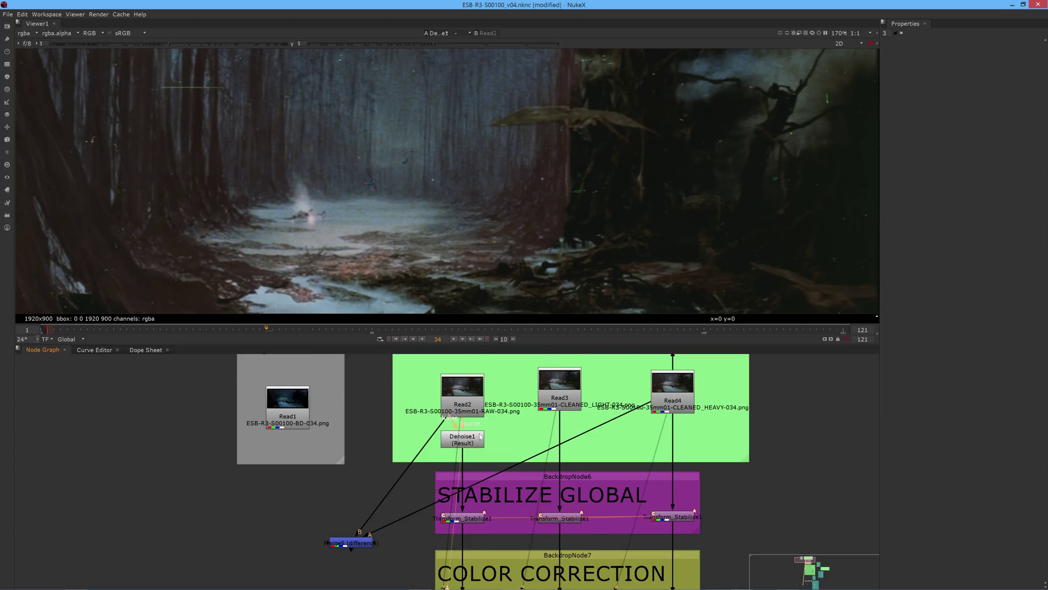
View the heavily cleaned scan Read4 and the lightly cleaned scan Read3 in turn
scroll(535, 411, "down", 2)
left_click(551, 403)
left_click(631, 399)
key("1")
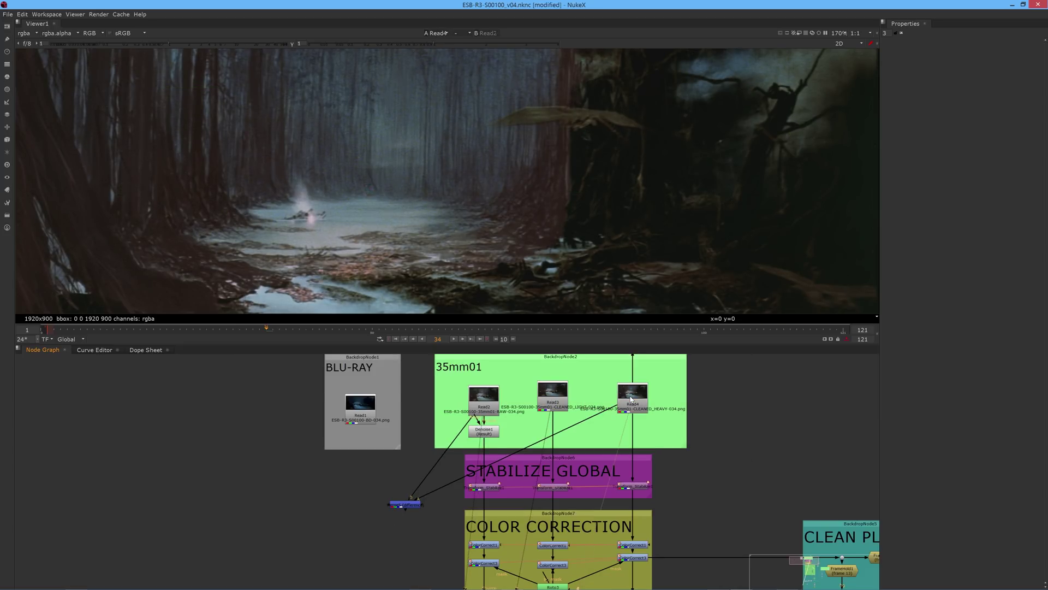
left_click(553, 398)
key("1")
middle_click_drag(526, 377, 506, 378)
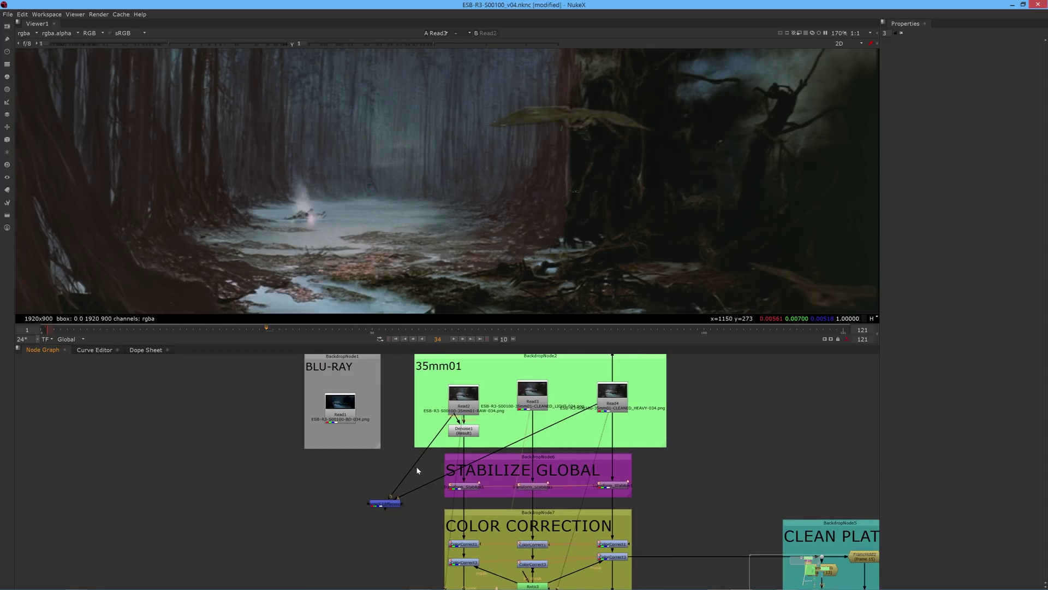
Select the Transform_Stabilize node below Denoise1 and play the Read3 footage with the whole frame in view
left_click(467, 490)
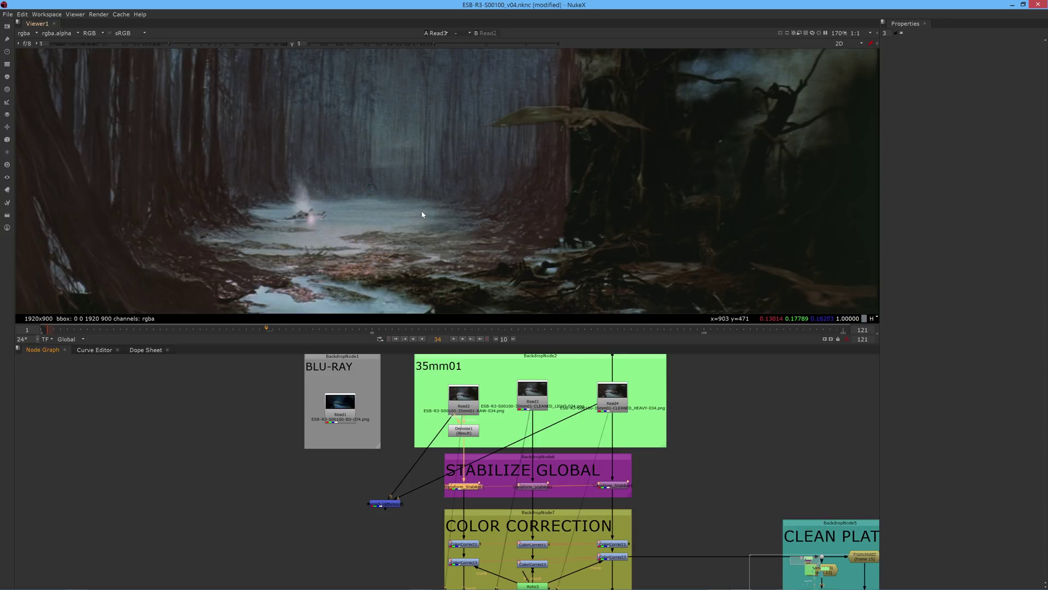
scroll(421, 208, "down", 3)
middle_click_drag(481, 174, 465, 156)
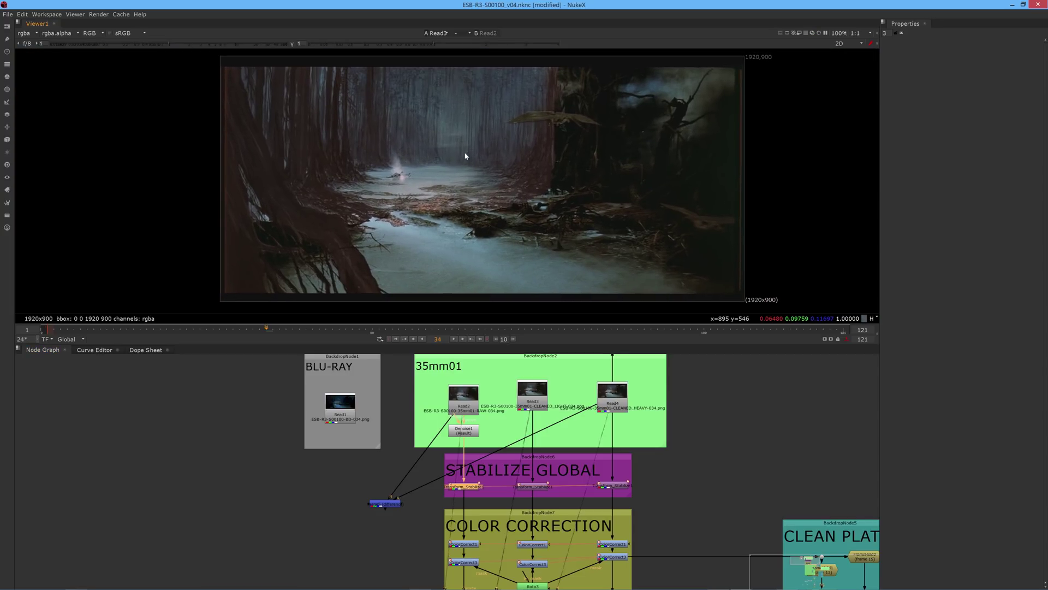
key("l")
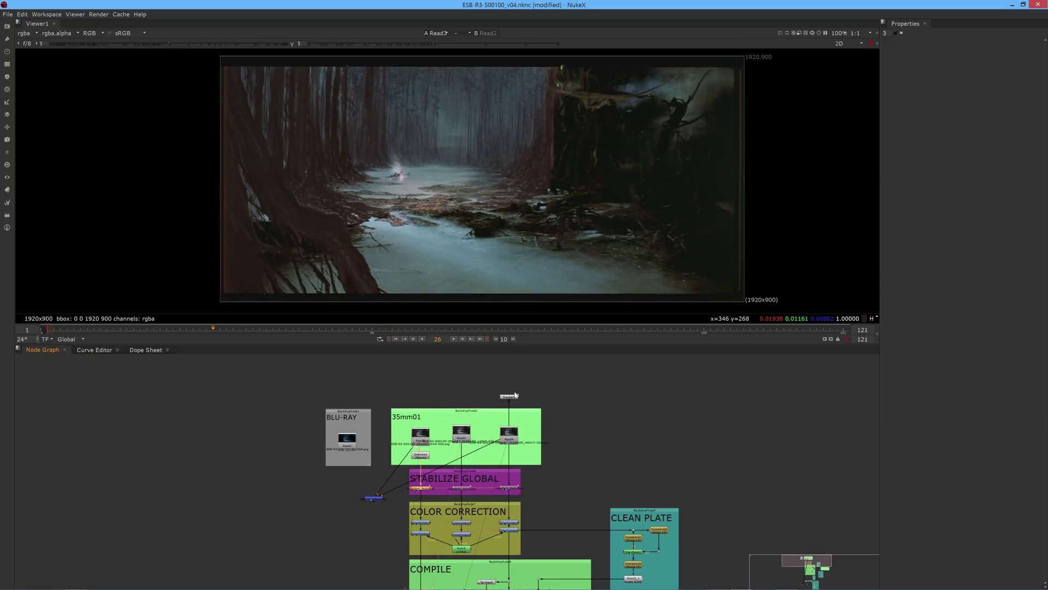
Open the properties of Tracker1 above the 35mm01 backdrop and set its export type to Transform (stabilize, baked)
double_click(510, 397)
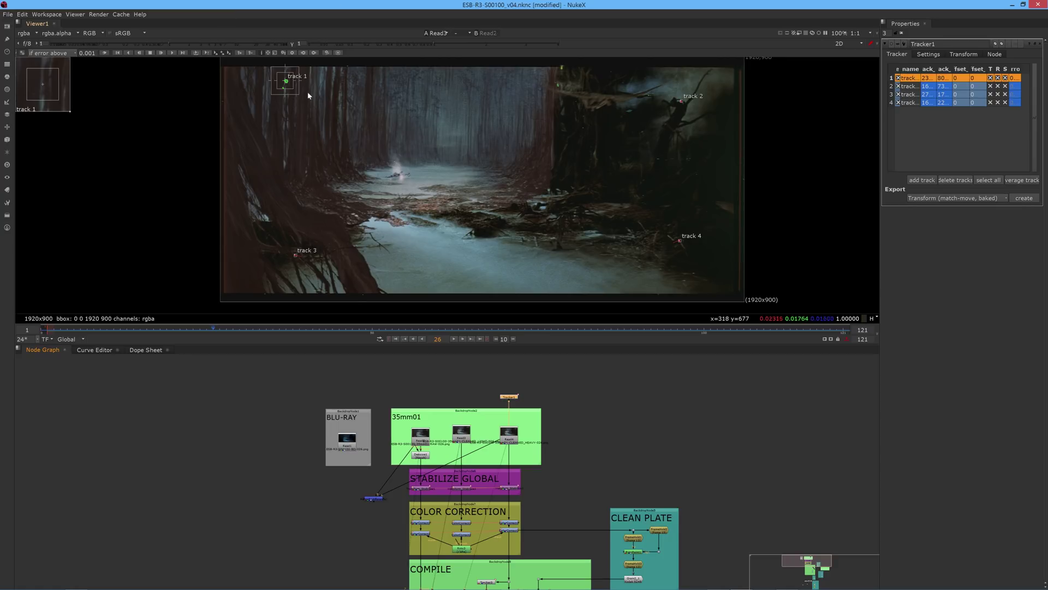
left_click(408, 164)
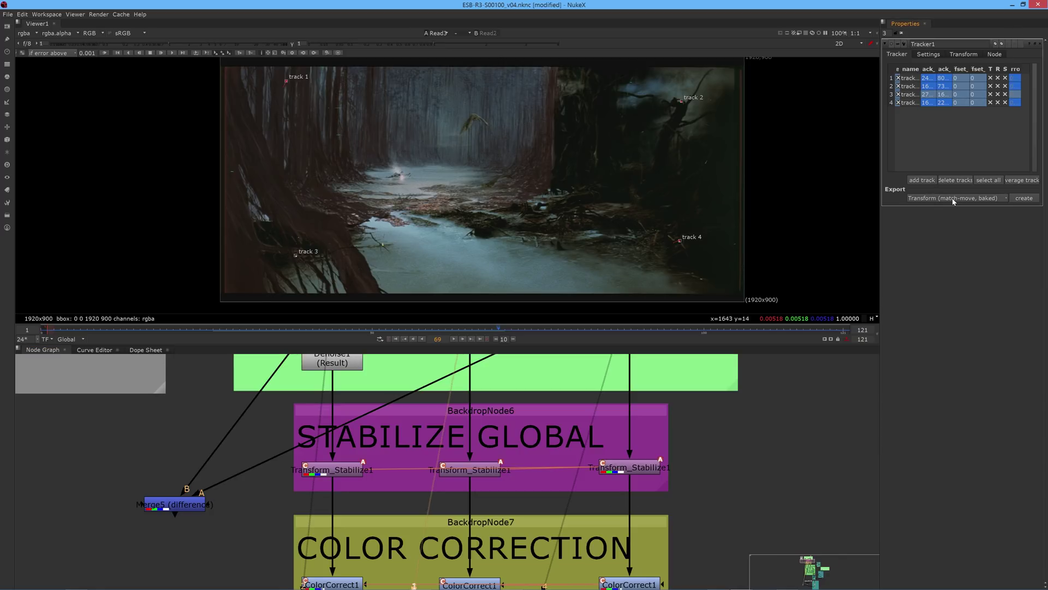
left_click(954, 201)
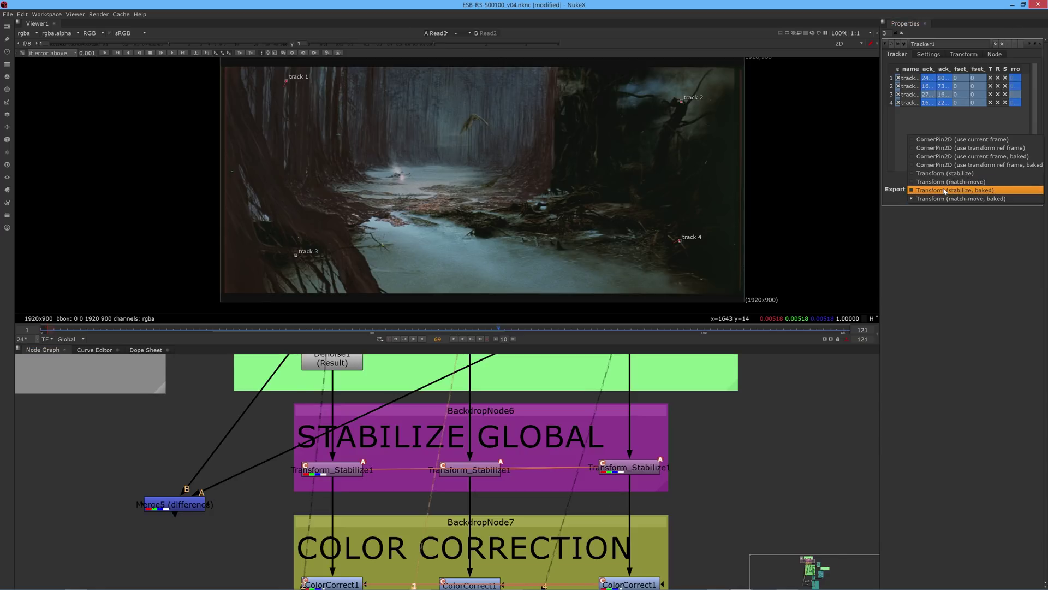
left_click(945, 191)
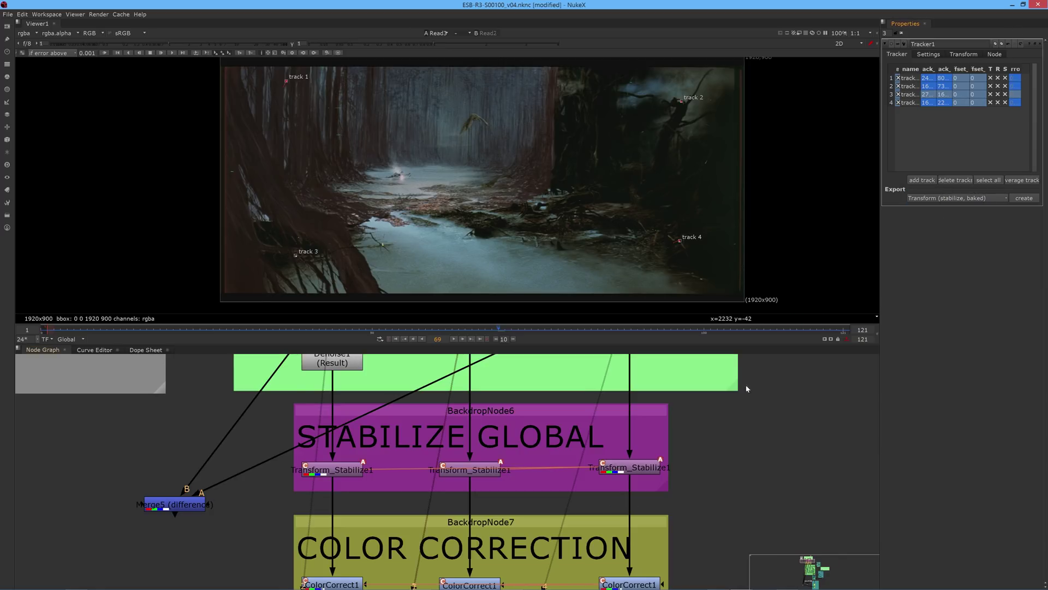
View the Transform_Stabilize1 result under the heavily cleaned Read4, then select Read4 and its stabilize node in turn
scroll(622, 478, "up", 2)
left_click(622, 470)
scroll(621, 437, "down", 6)
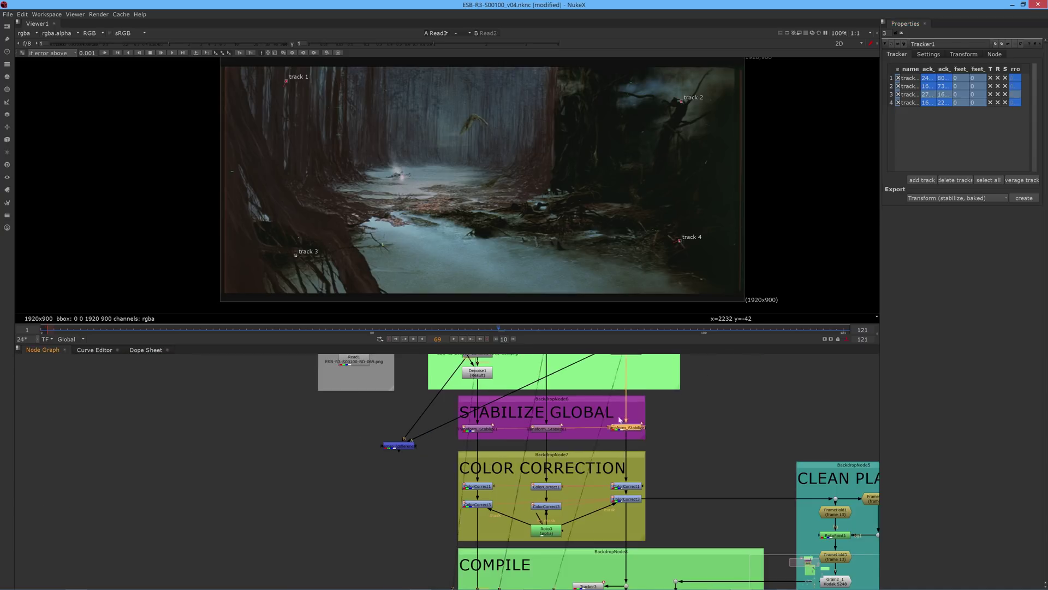
middle_click_drag(620, 412, 634, 500)
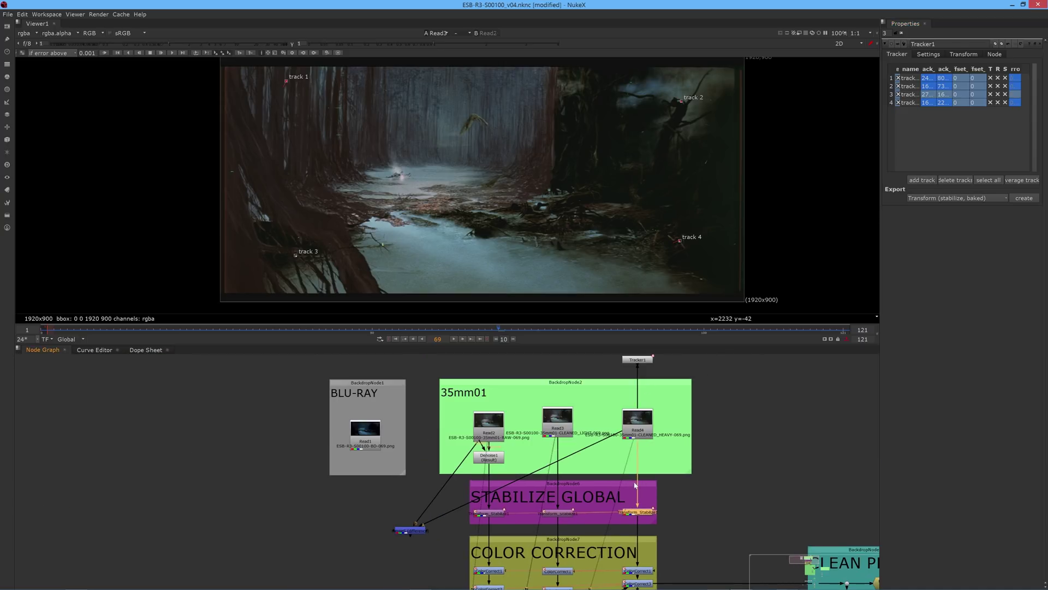
key("1")
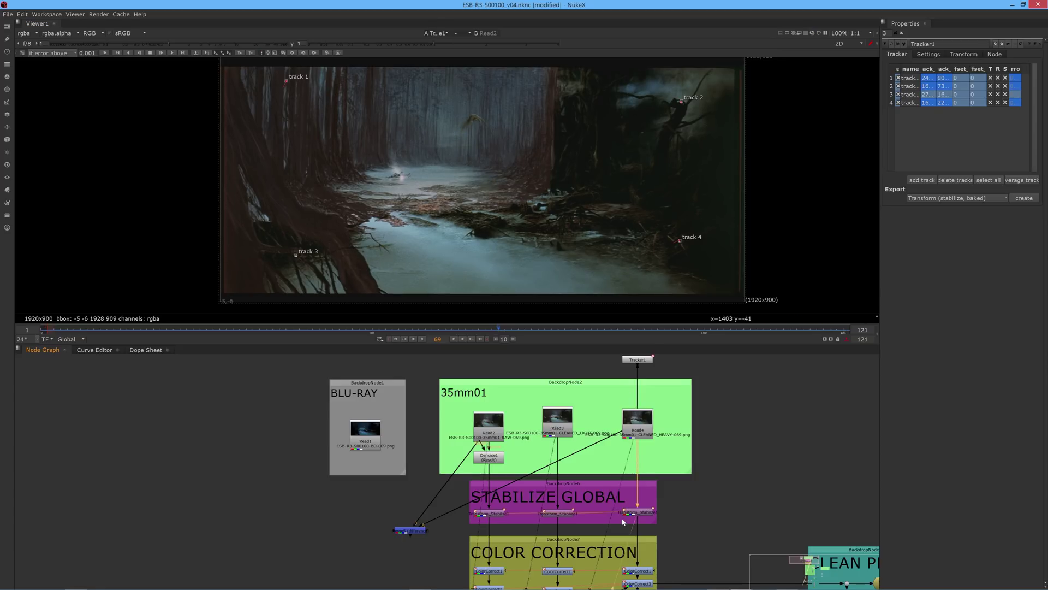
left_click(632, 430)
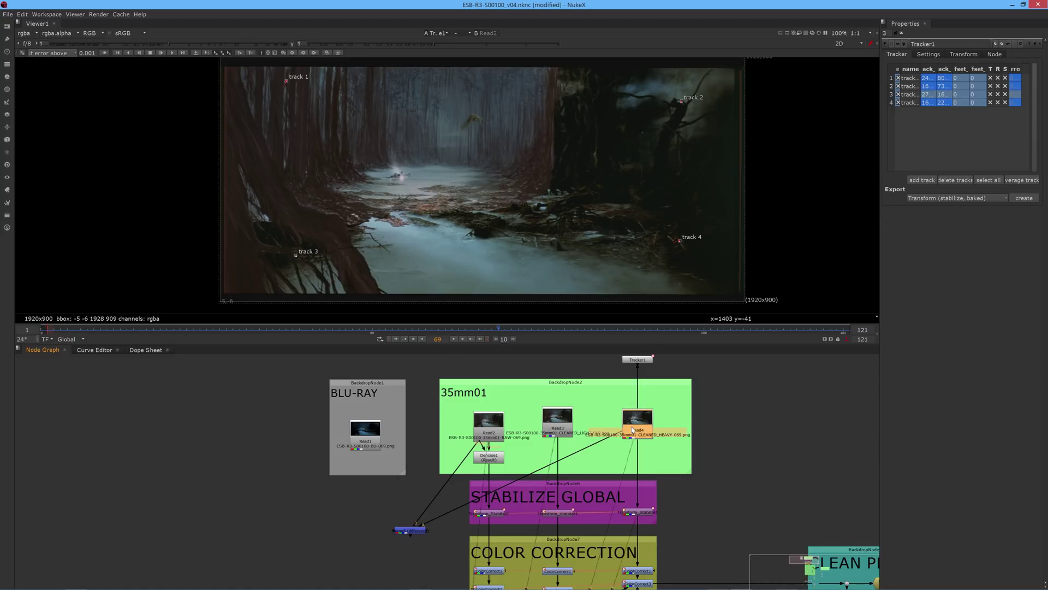
left_click(635, 514)
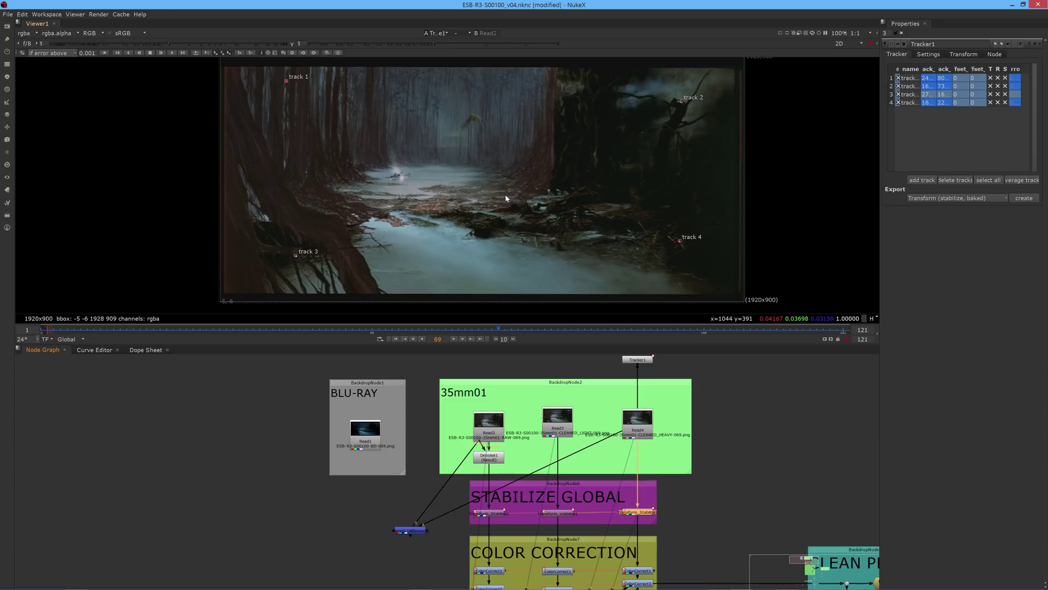
Play the stabilized Read4 footage backward and forward, and examine the steadiness of the image up close
key("j")
left_click(147, 498)
key("l")
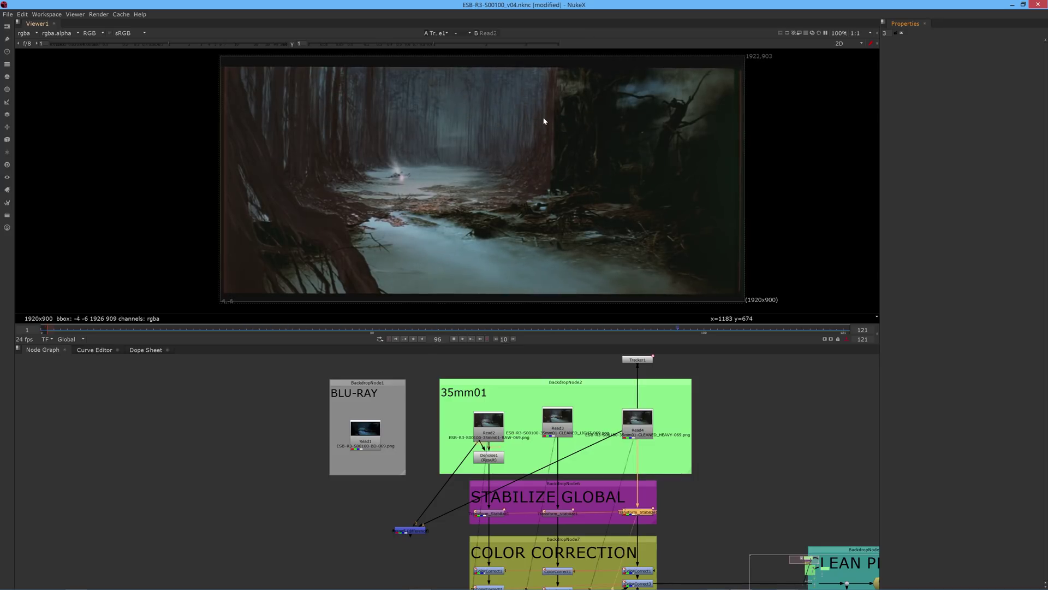
scroll(551, 128, "up", 3)
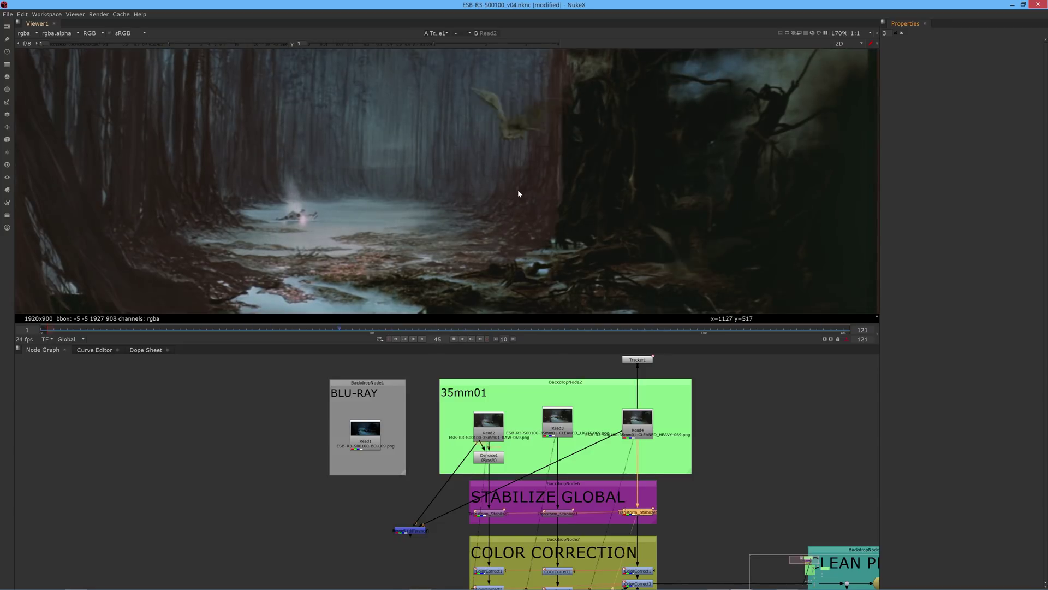
scroll(516, 186, "down", 2)
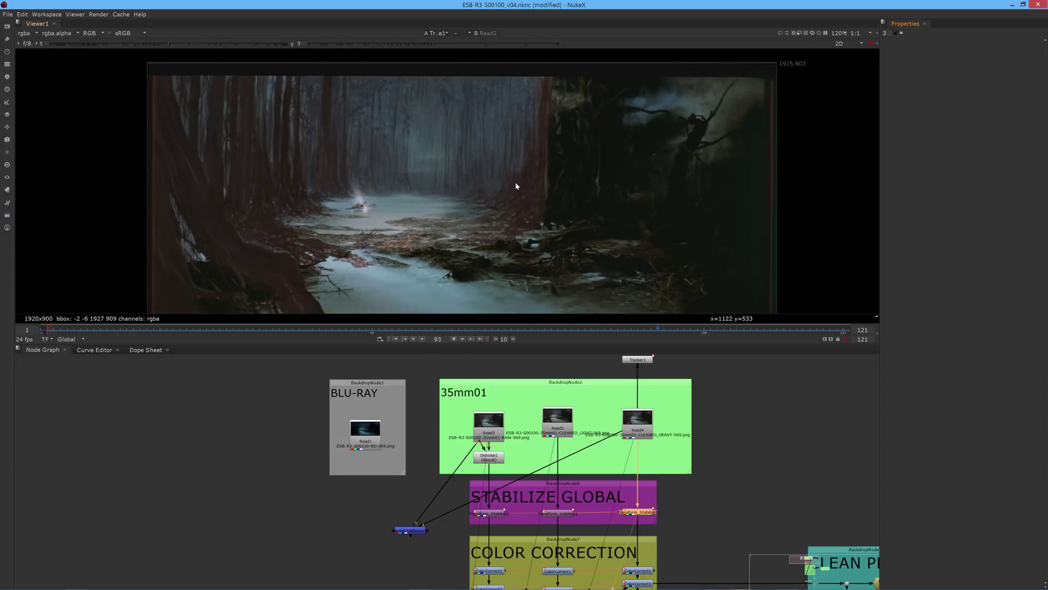
scroll(496, 175, "up", 1)
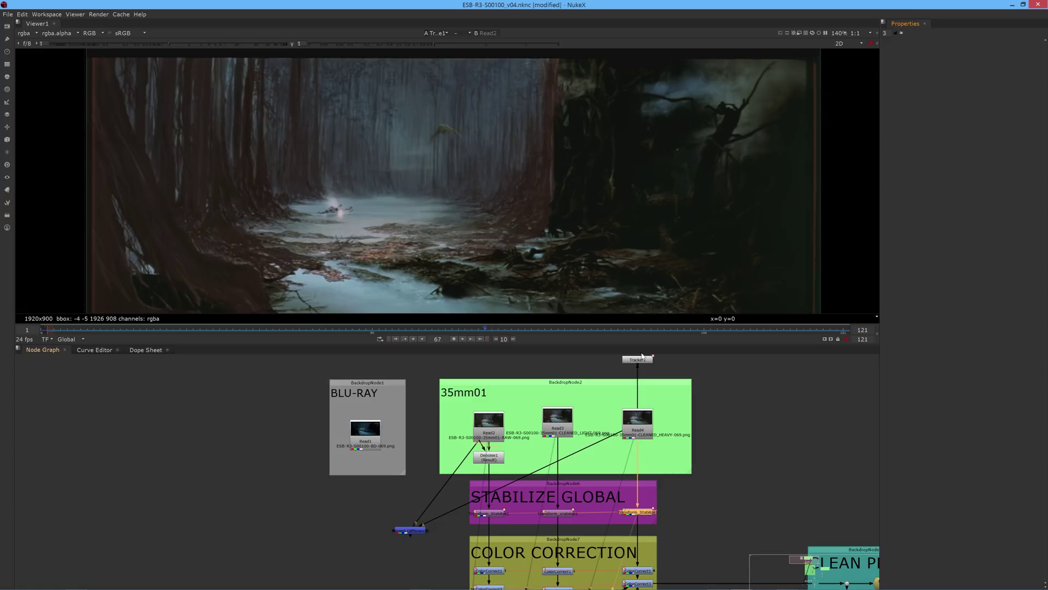
Switch the viewer between the source and stabilized footage during playback to compare steadiness, and stop on frame 63
key("4")
key("1")
key("4")
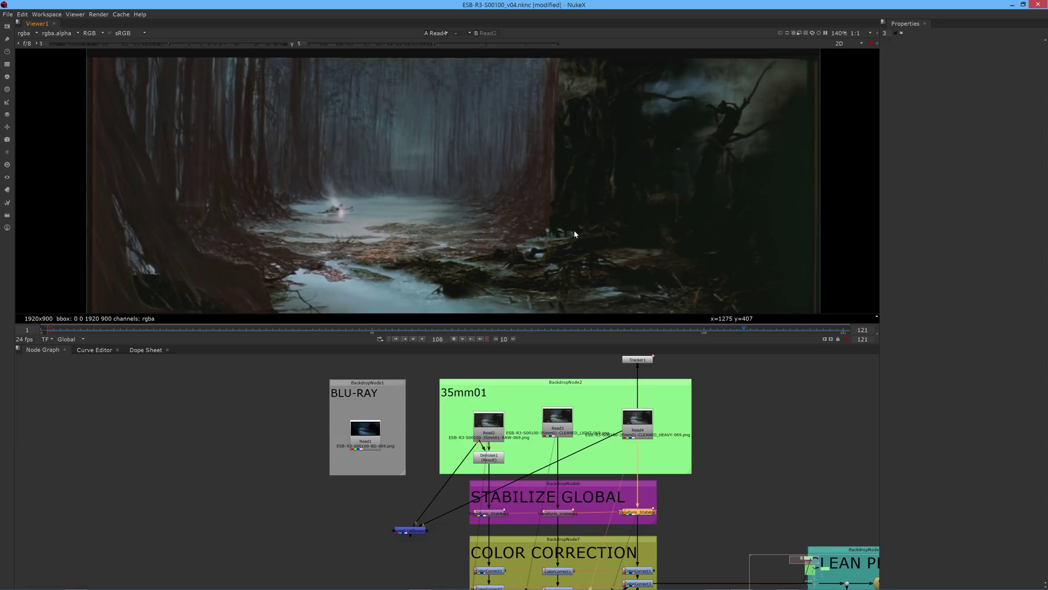
key("4")
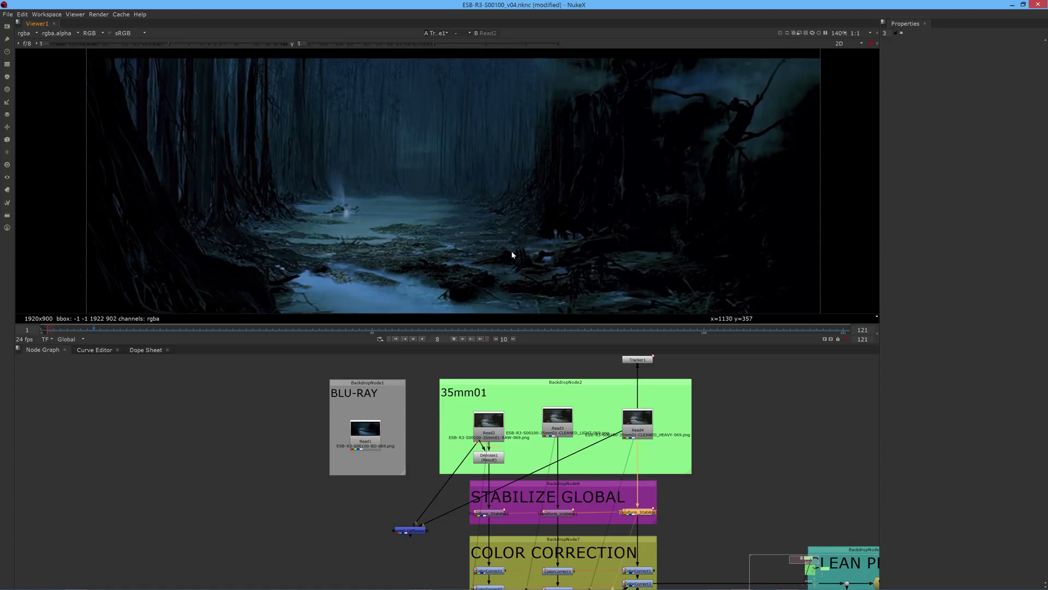
left_click(454, 339)
Select the Transform_Stabilize1 copies on the lightly cleaned and raw branches in turn, then nudge Read2 slightly upward
middle_click_drag(611, 496, 617, 416)
scroll(625, 433, "up", 5)
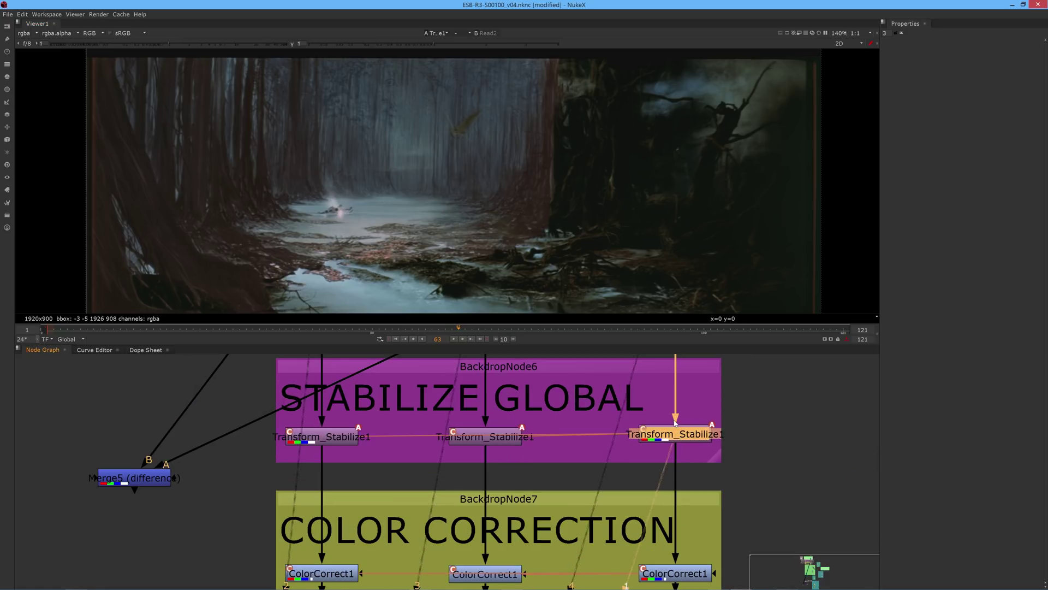
left_click(513, 442)
left_click(350, 434)
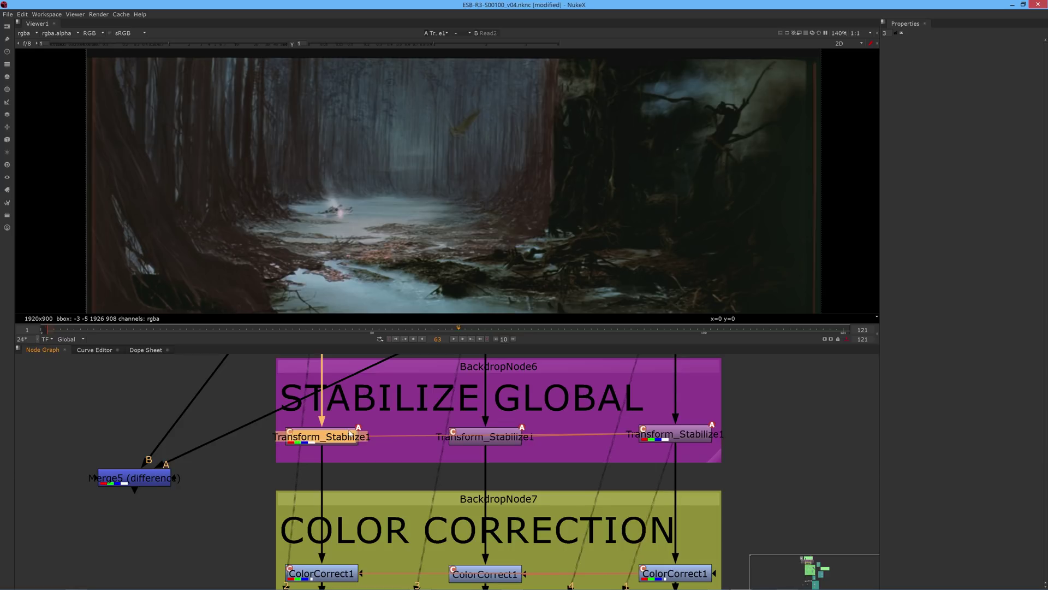
scroll(381, 404, "down", 5)
middle_click_drag(385, 408, 381, 479)
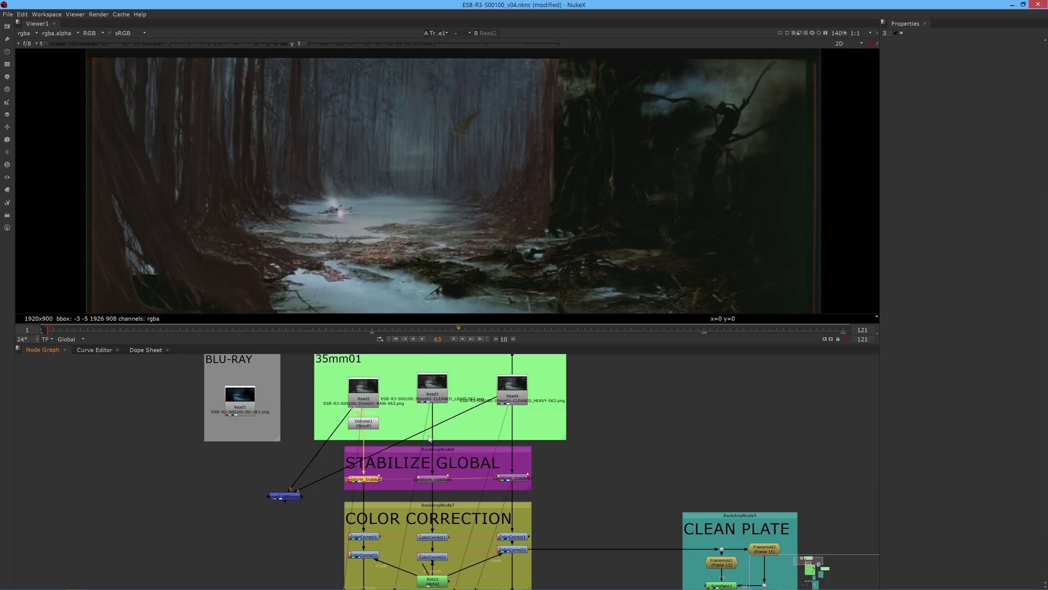
left_click_drag(367, 392, 367, 385)
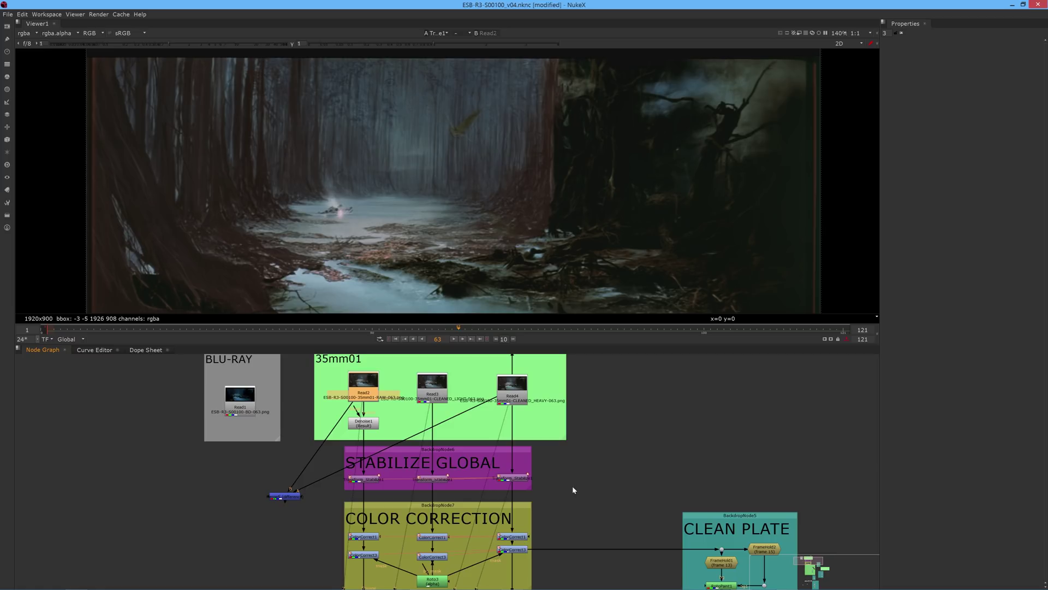
Open the properties of ColorCorrect1 on the heavily cleaned branch of the COLOR CORRECTION backdrop
middle_click_drag(579, 498, 587, 399)
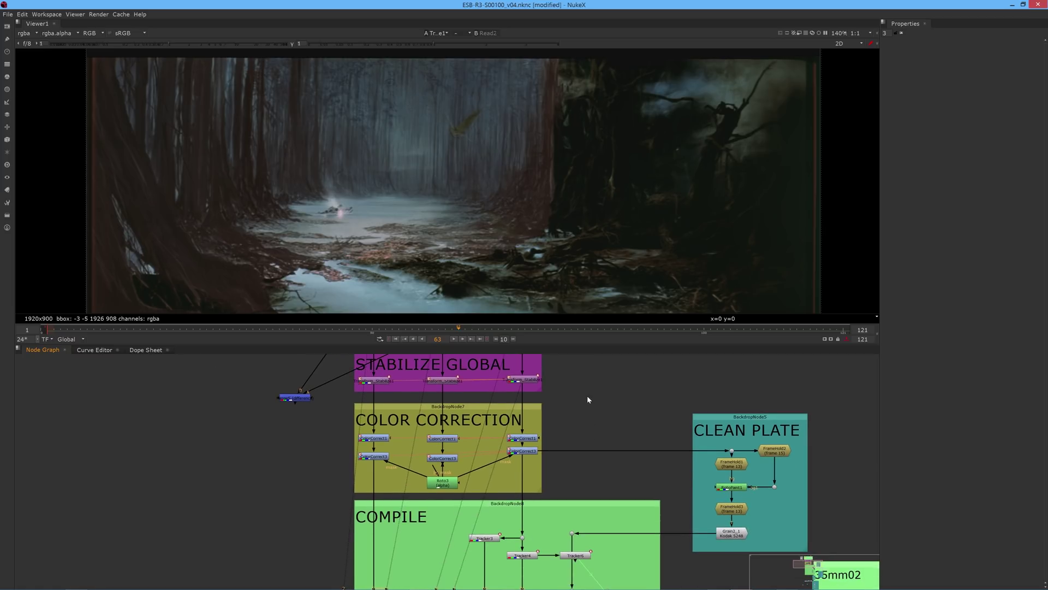
left_click(525, 440)
double_click(525, 442)
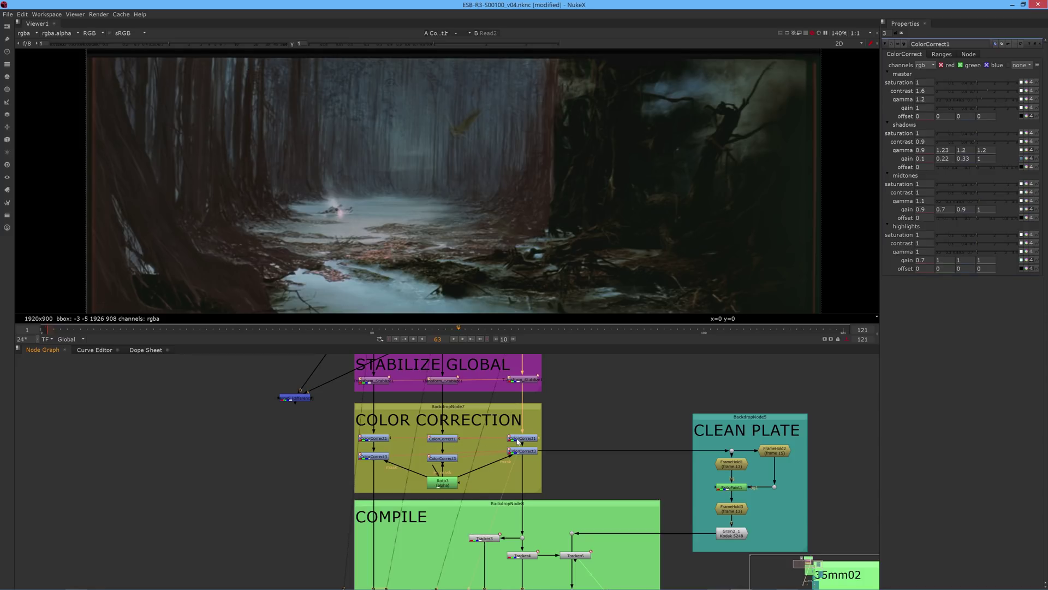
View the ColorCorrect1 result on the raw, lightly cleaned and heavily cleaned branches in turn
key("1")
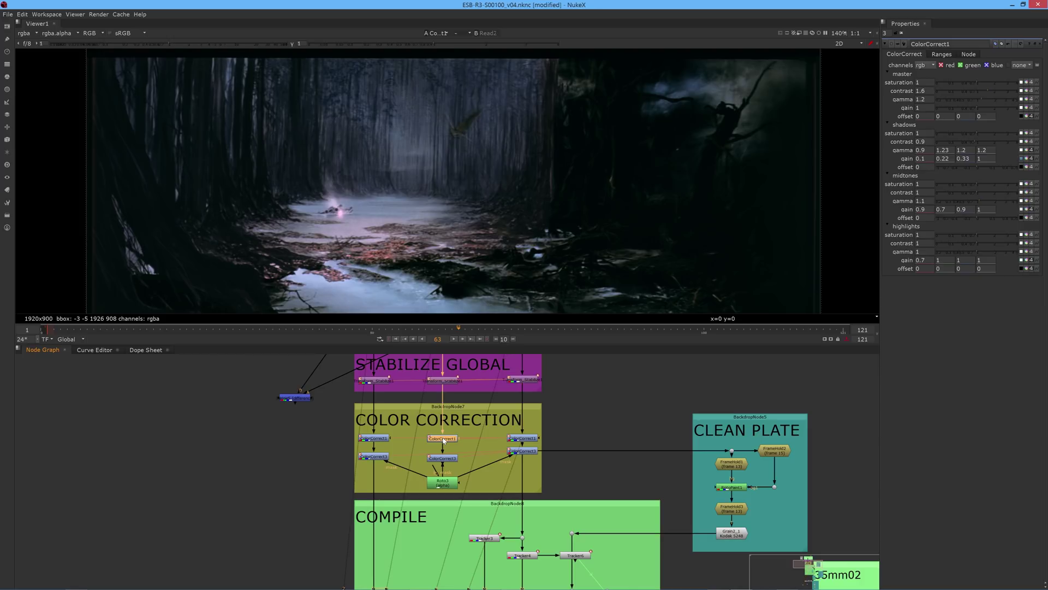
left_click(384, 439)
key("1")
key("1")
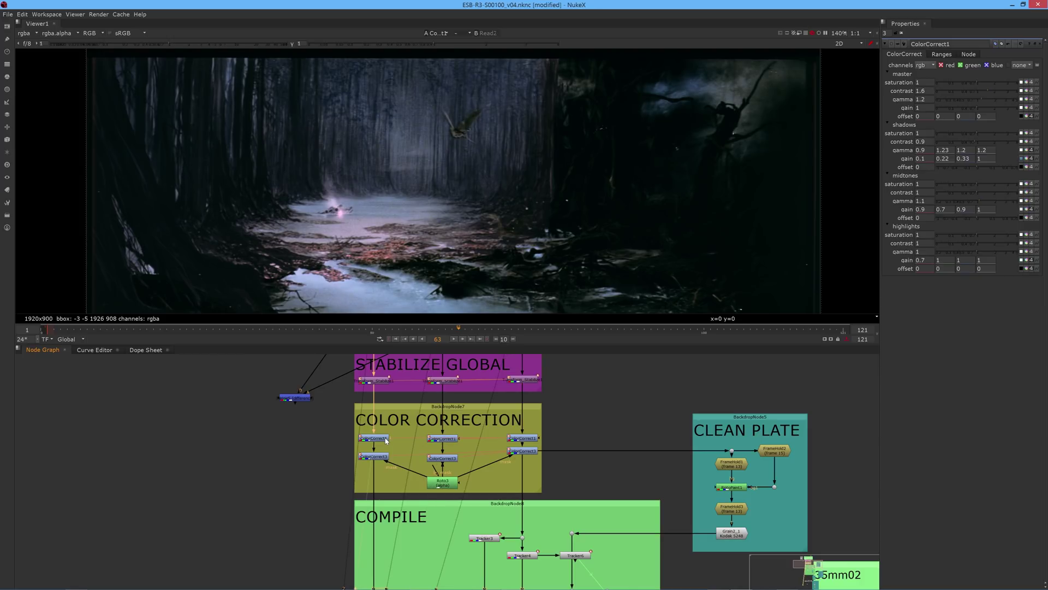
left_click(436, 439)
key("1")
left_click(516, 439)
key("1")
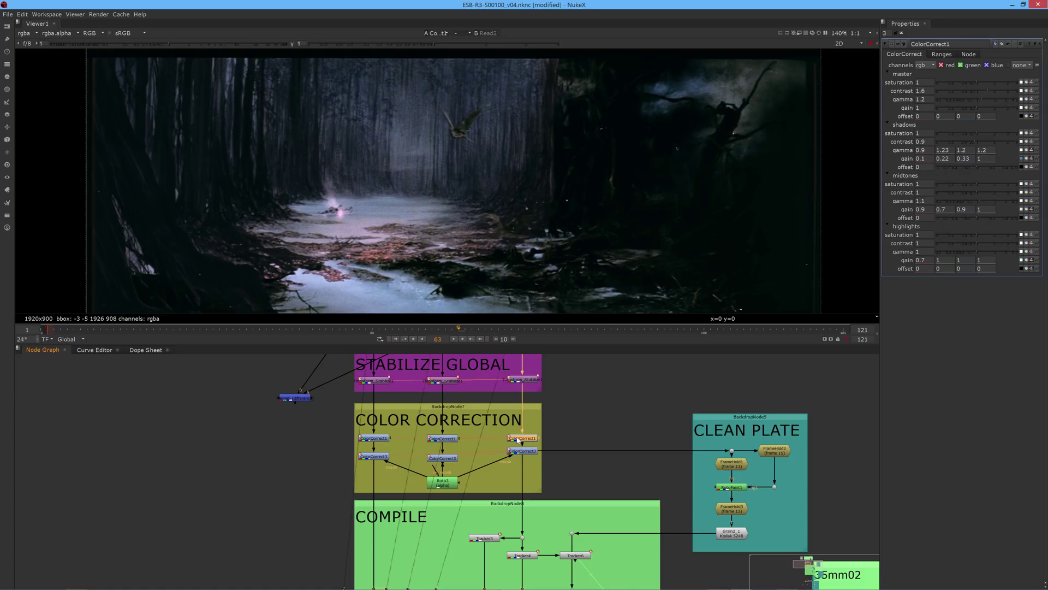
View the second color correction, ColorCorrect3, on the heavily cleaned, lightly cleaned and raw branches in turn
left_click(523, 451)
key("1")
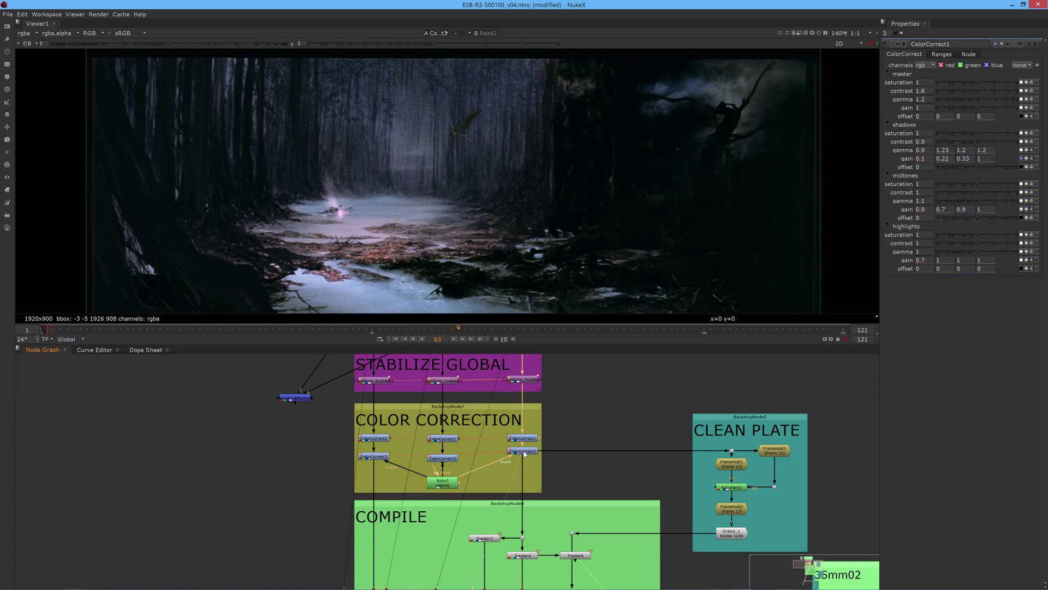
left_click(443, 459)
key("1")
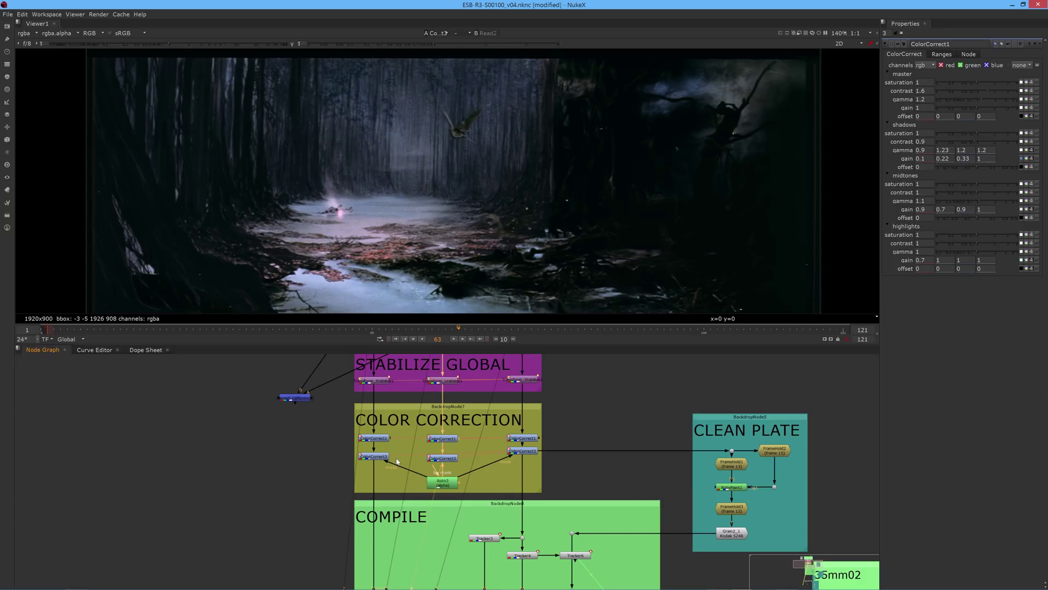
left_click(381, 458)
key("1")
left_click(381, 459)
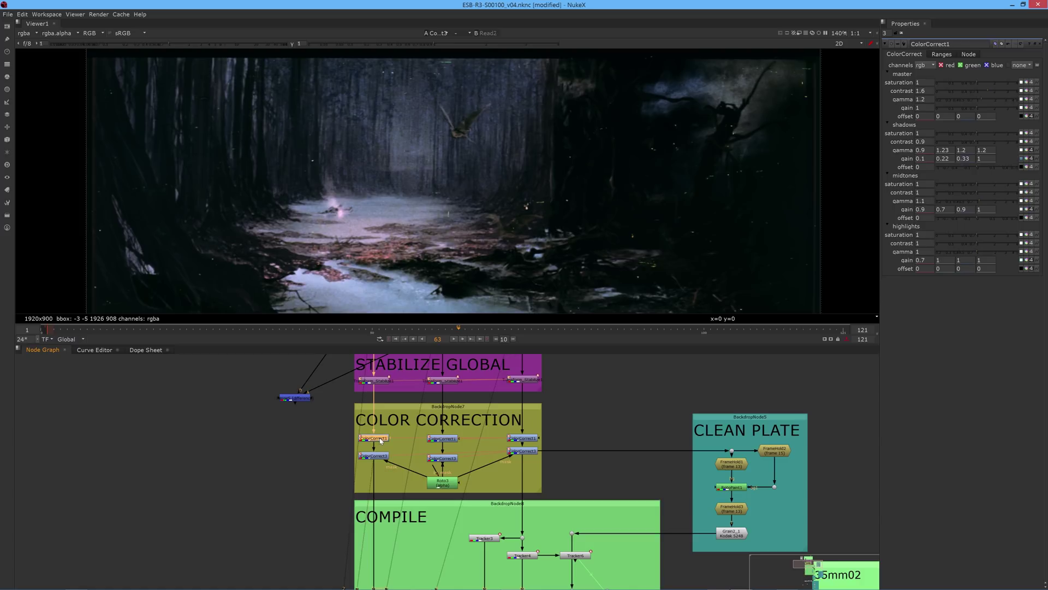
Compare Transform_Stabilize1 with ColorCorrect3 on the heavily cleaned branch, then close the ColorCorrect1 properties
left_click(523, 379)
key("1")
key("1")
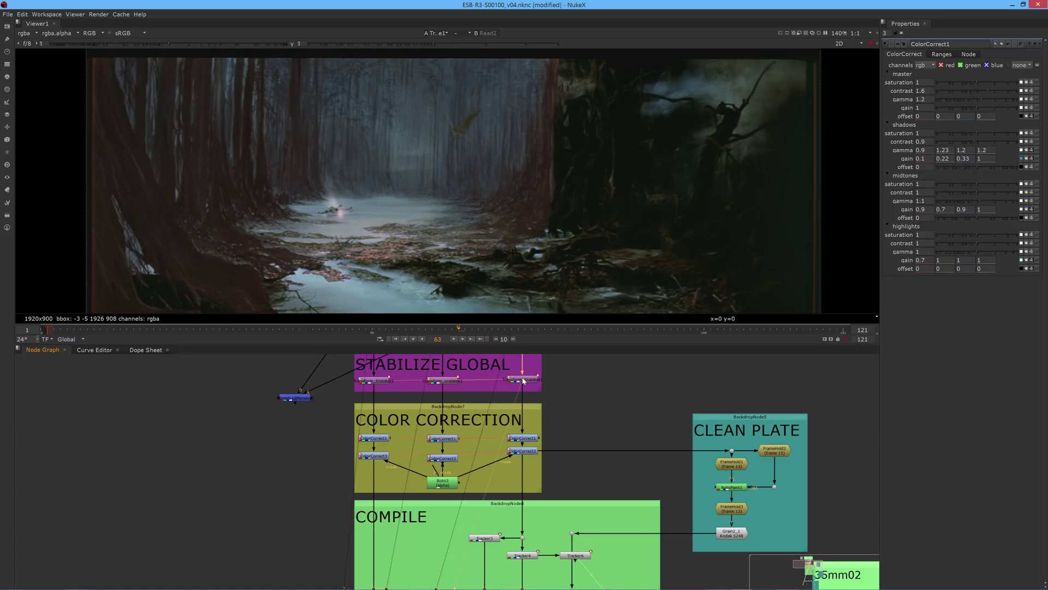
left_click(524, 453)
key("1")
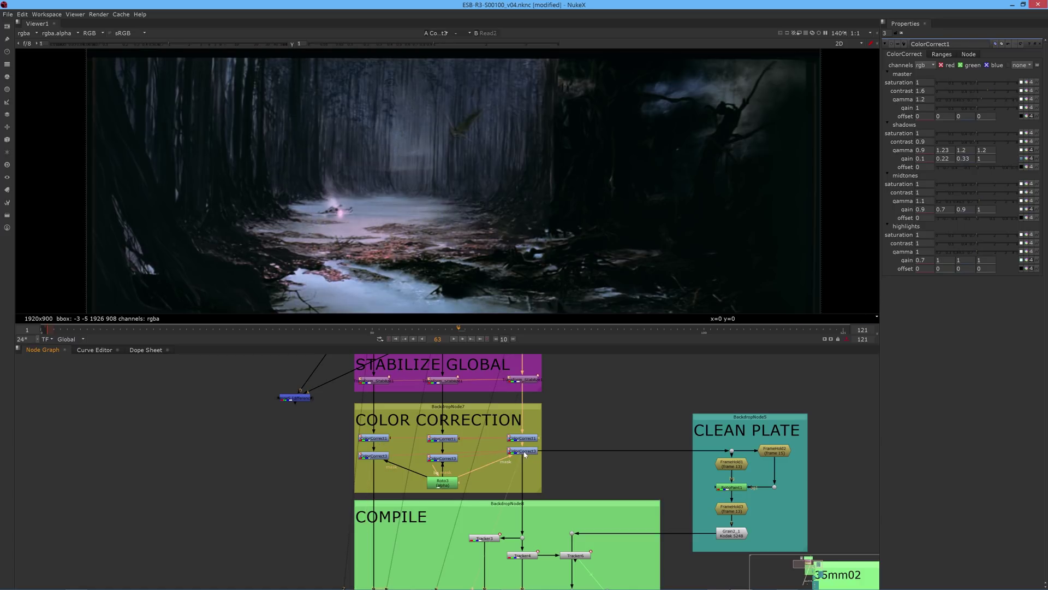
left_click(1039, 44)
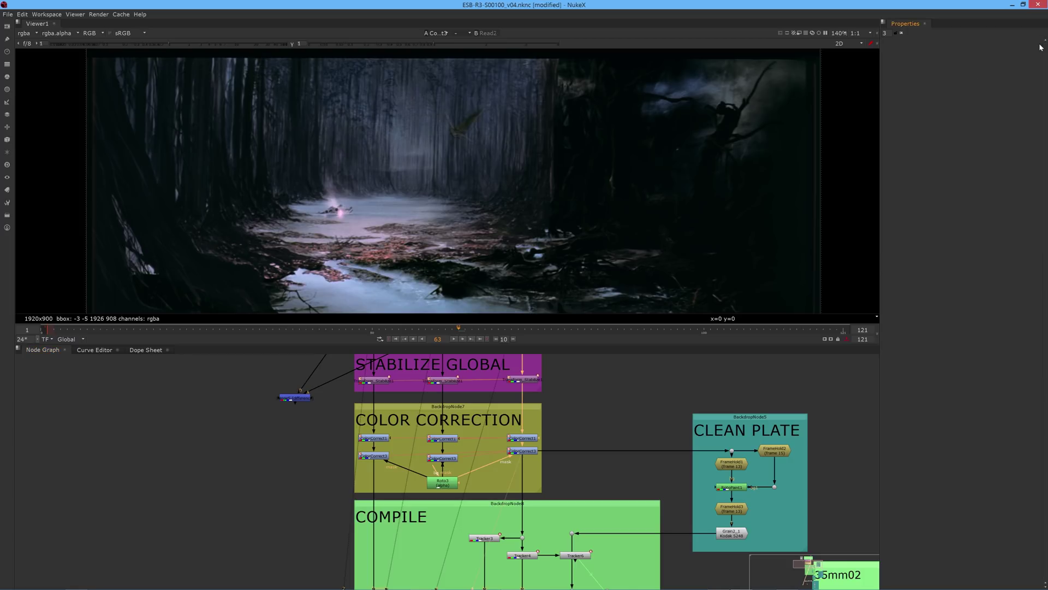
Alternate the viewer between FrameHold1 and FrameHold2 in the CLEAN PLATE backdrop, ending on FrameHold2
scroll(546, 378, "down", 2)
middle_click_drag(555, 475, 577, 434)
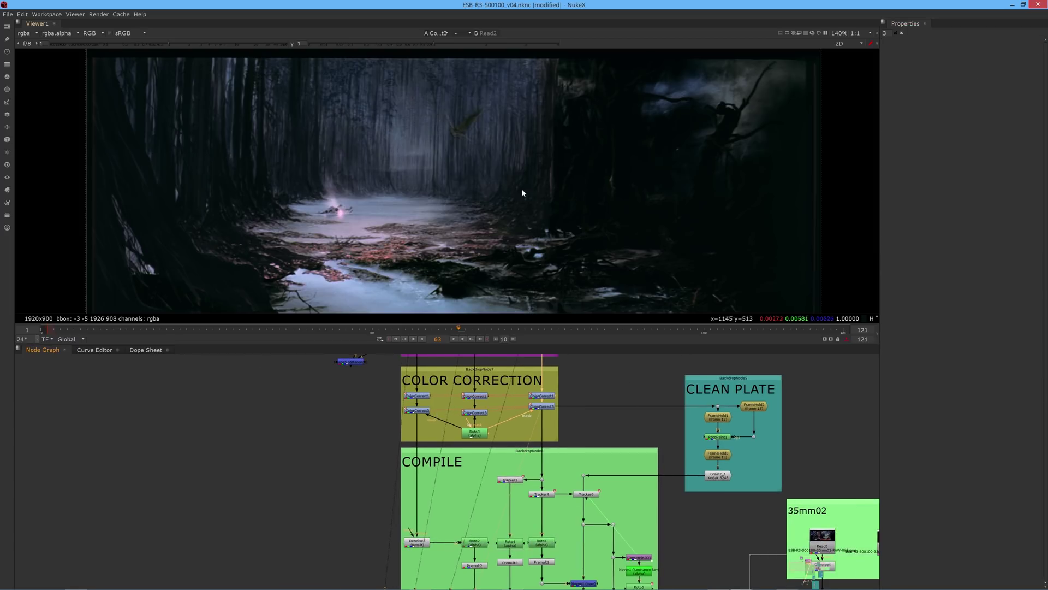
scroll(527, 194, "down", 2)
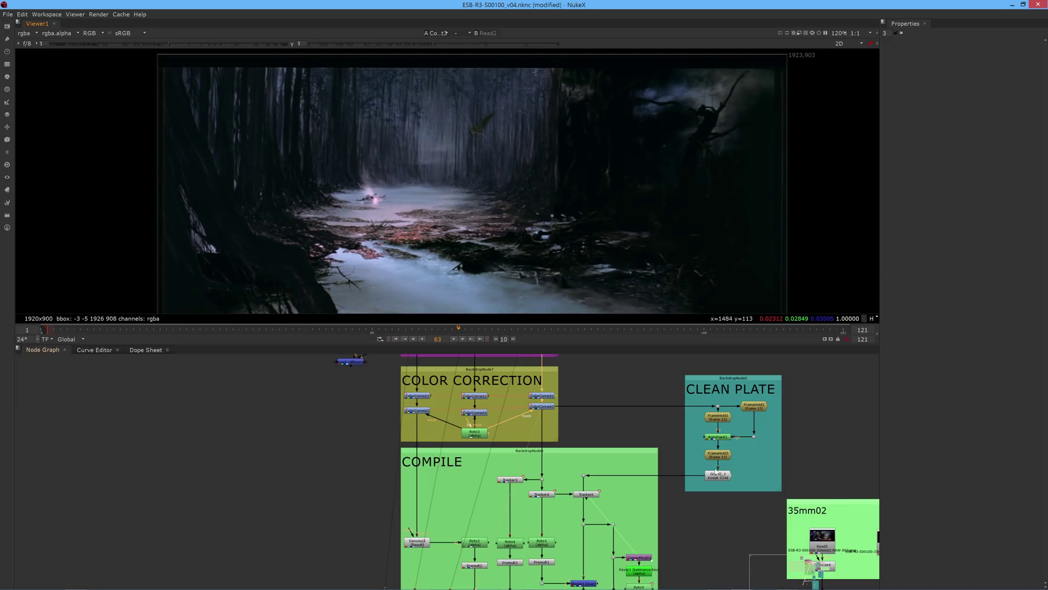
key("1")
left_click(718, 417)
key("1")
left_click(749, 411)
key("1")
left_click(719, 417)
key("1")
left_click(759, 407)
key("1")
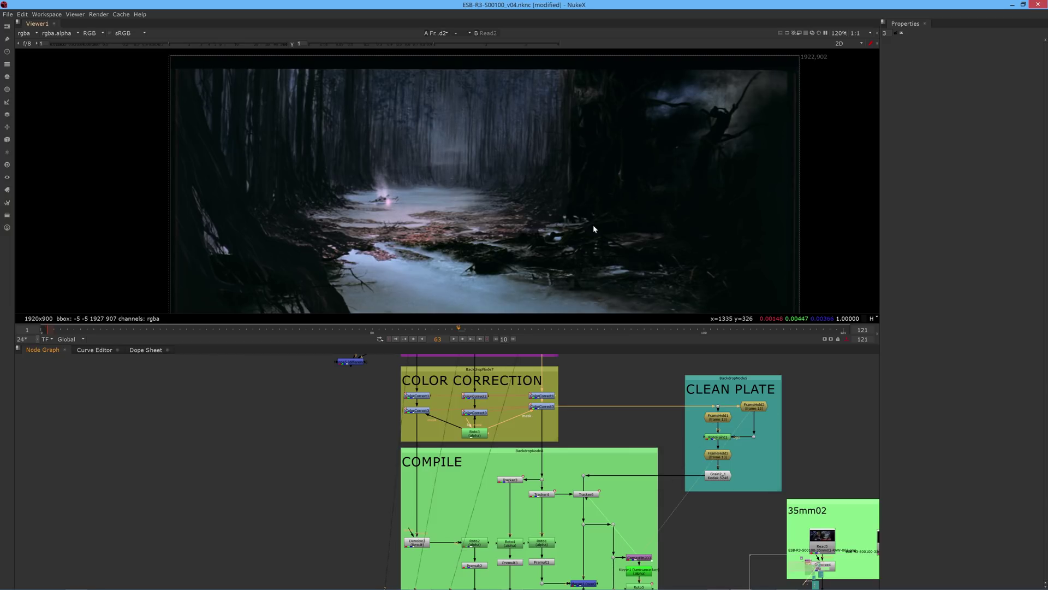
Examine the held frames up close, switch the viewer to FrameHold1 and move back to frame 13
scroll(534, 175, "up", 3)
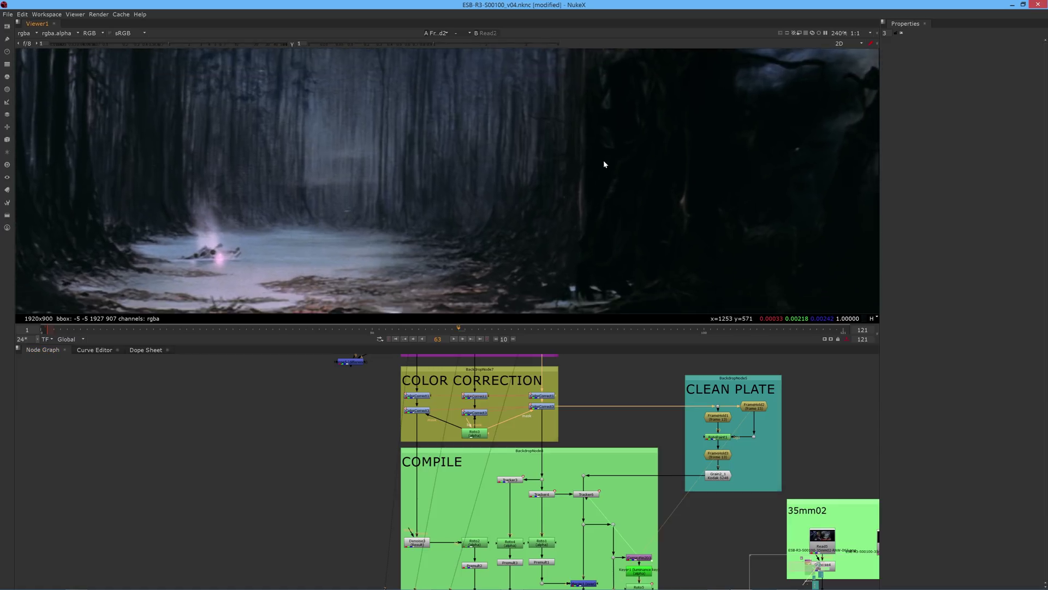
scroll(591, 164, "down", 2)
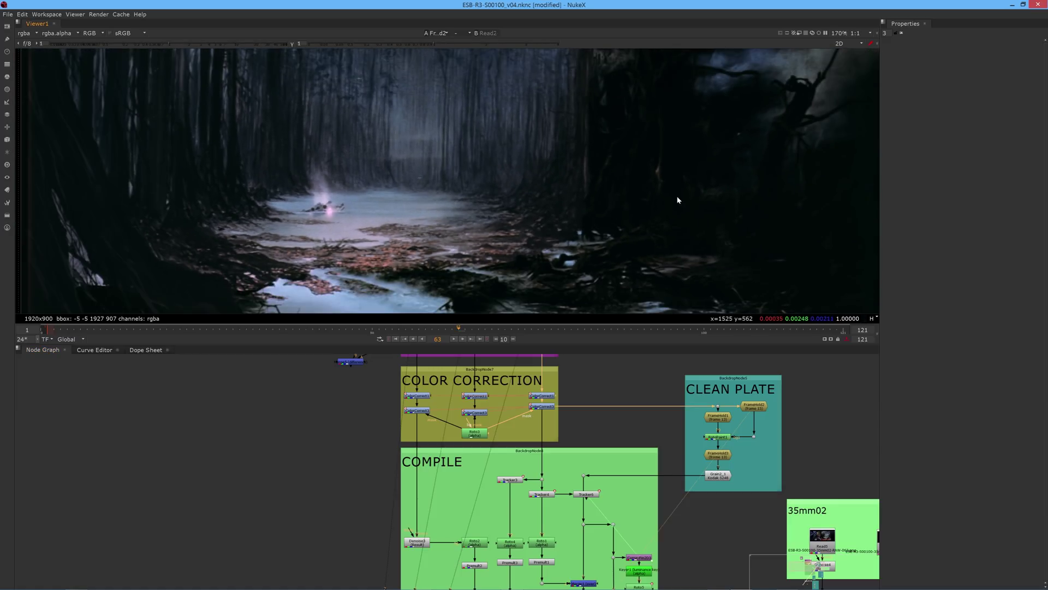
left_click(724, 418)
key("1")
scroll(459, 100, "up", 7)
key("shift+Left")
key("shift+Left")
key("shift+Left")
key("shift+Left")
key("shift+Left")
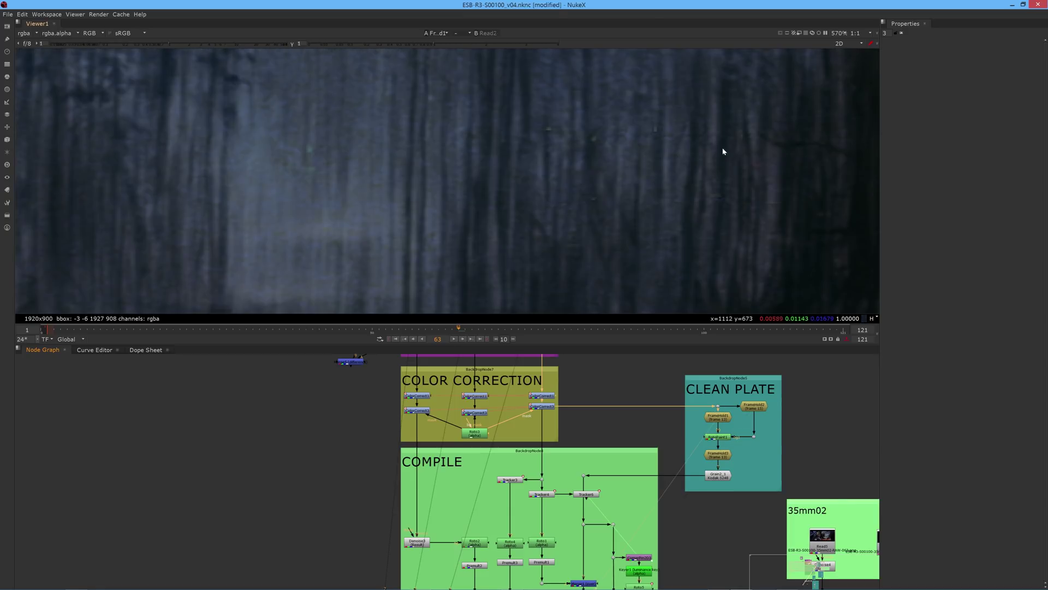
Open the FrameHold1 properties, select FrameHold2 and FrameHold1 in turn, and advance the playhead to frame 15
scroll(715, 419, "up", 4)
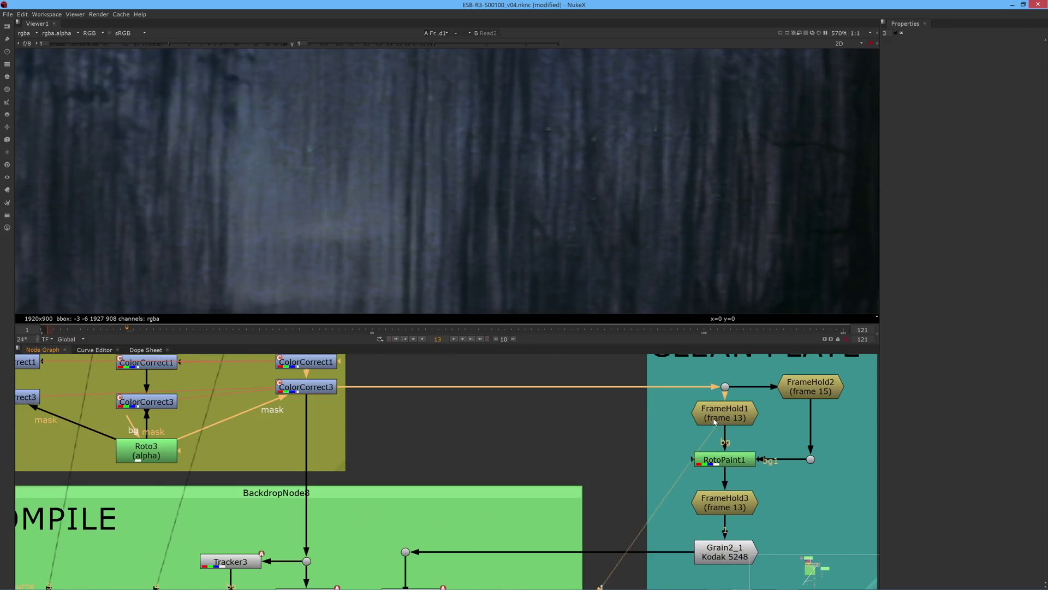
double_click(718, 419)
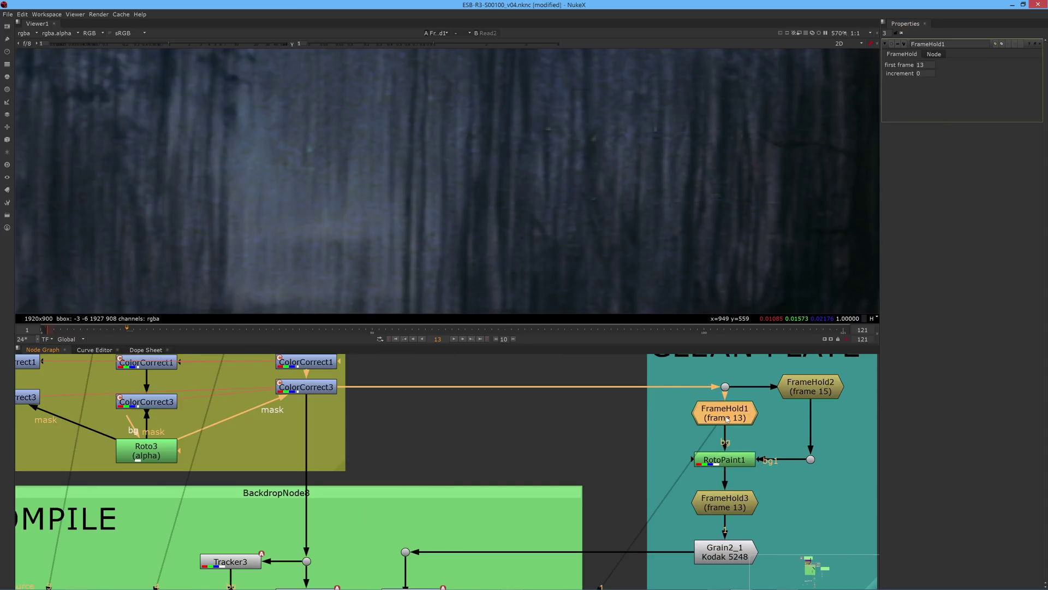
left_click(812, 393)
left_click(724, 425)
key("Right")
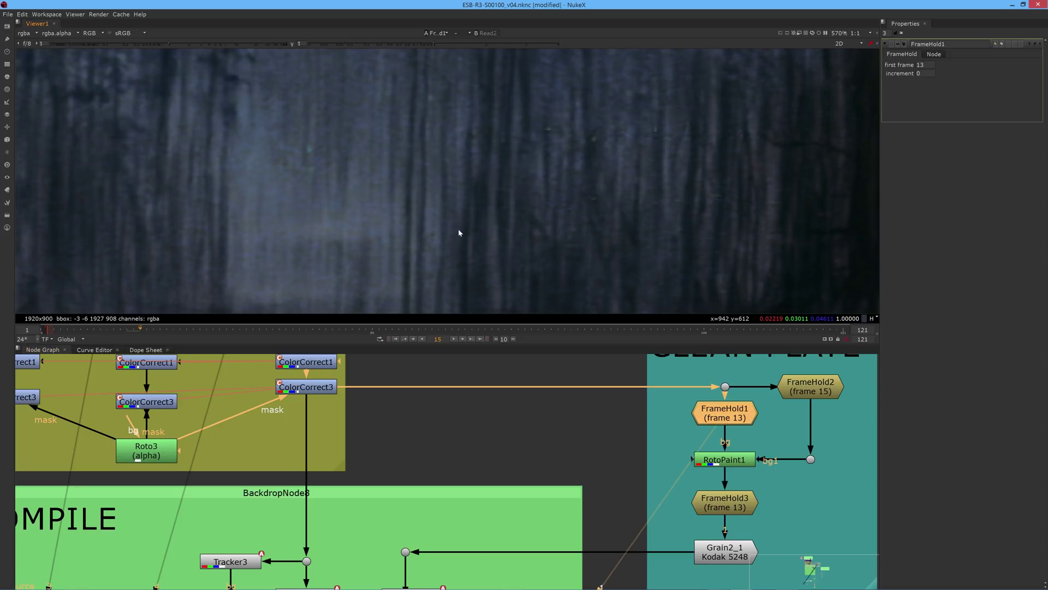
Step through neighbouring frames, return to frame 13 and compare FrameHold2 with FrameHold1 in the viewer
key("Right")
key("Right")
key("Left")
key("Left")
key("Left")
key("Left")
key("Left")
key("Left")
key("Left")
key("Left")
left_click(818, 389)
key("1")
key("1")
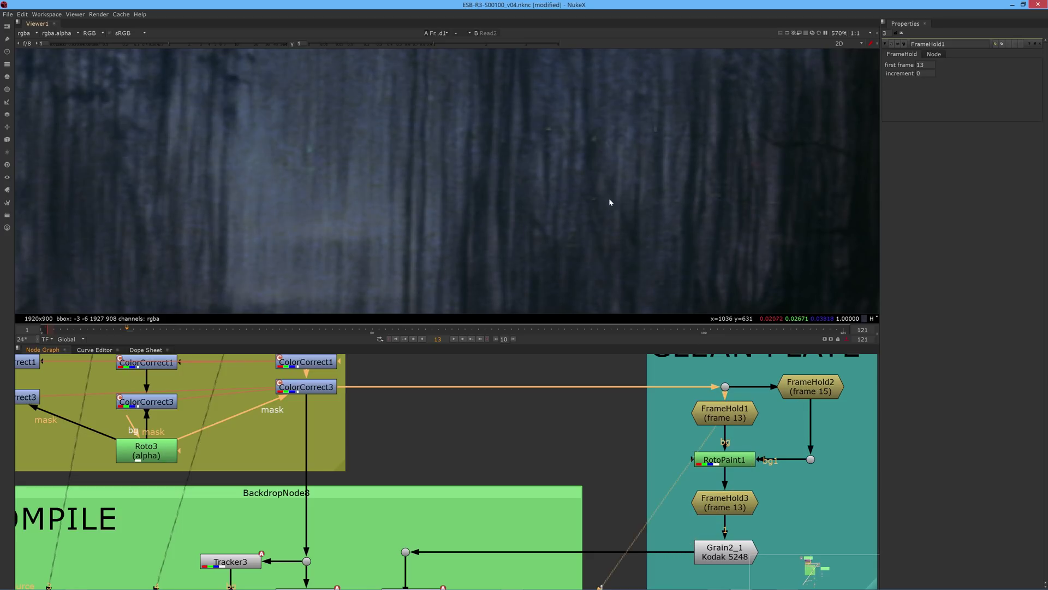
Open the RotoPaint1 properties, point out its FrameHold2 and FrameHold1 sources, and view RotoPaint1's output
left_click(721, 463)
double_click(721, 461)
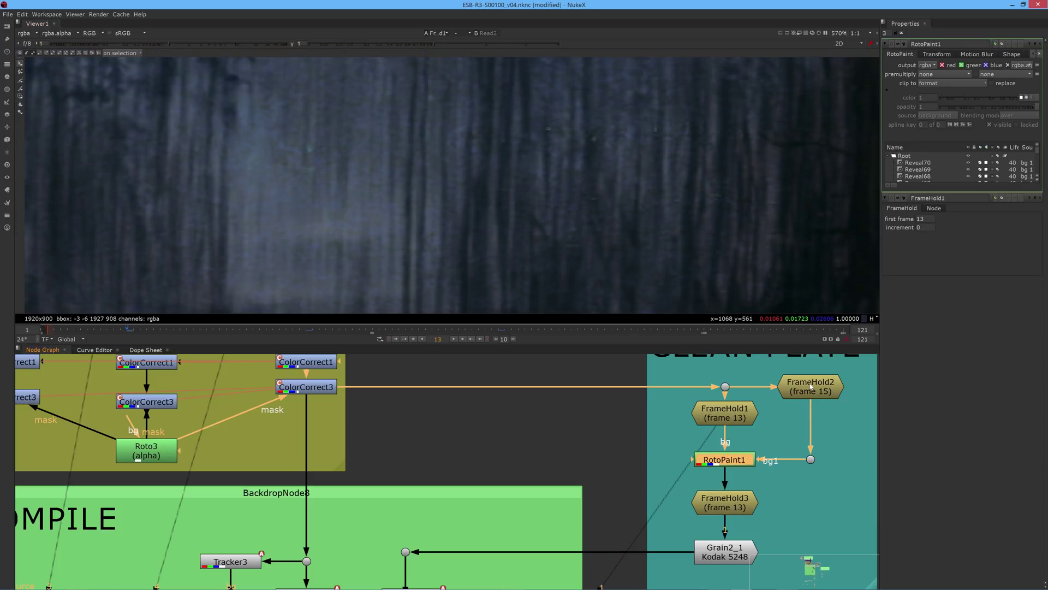
left_click(809, 384)
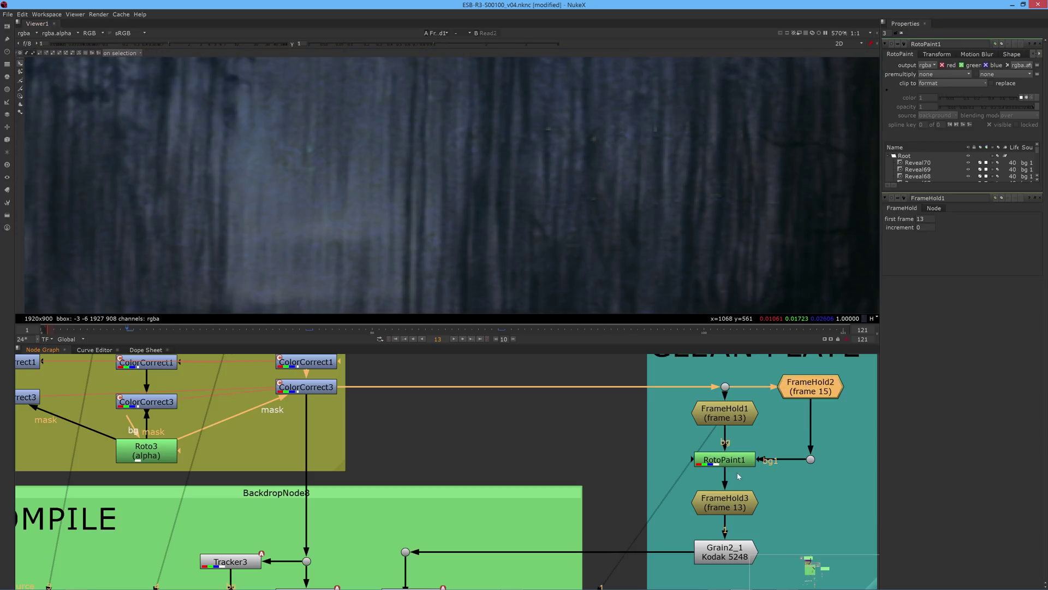
left_click(733, 467)
left_click(724, 417)
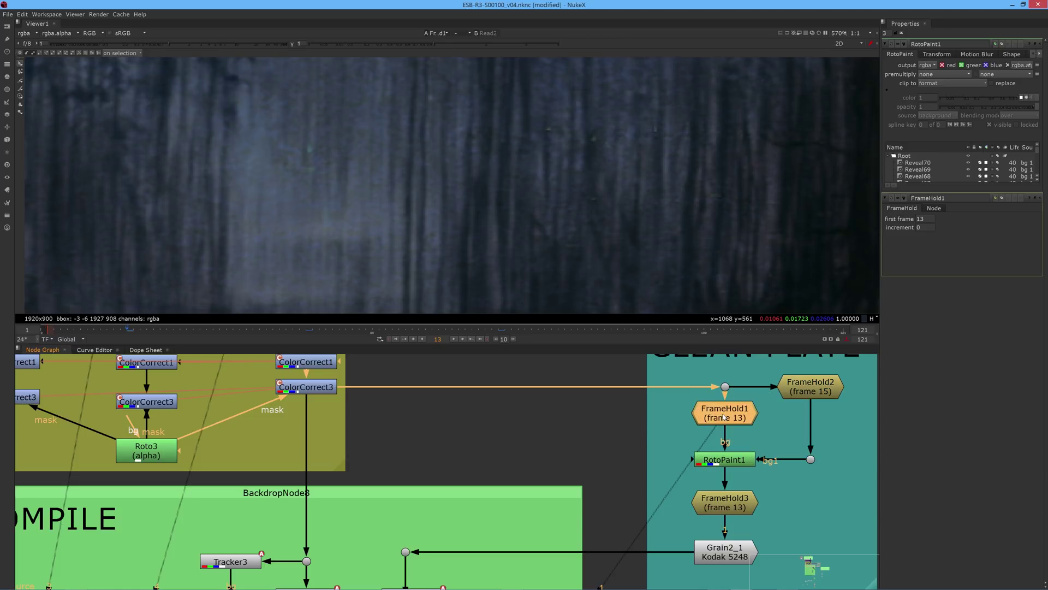
left_click(723, 462)
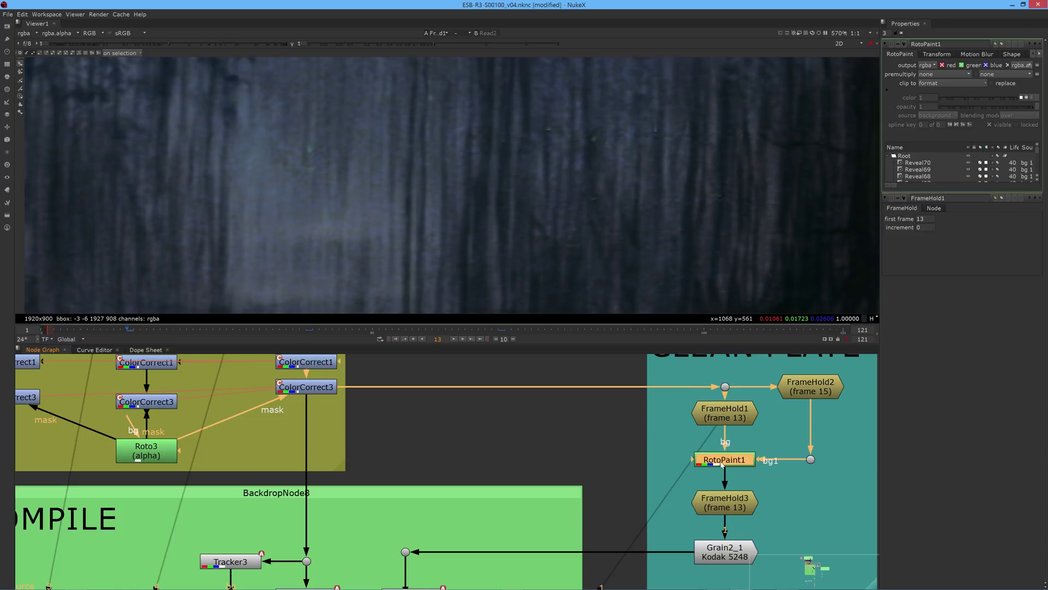
key("1")
left_click(674, 439)
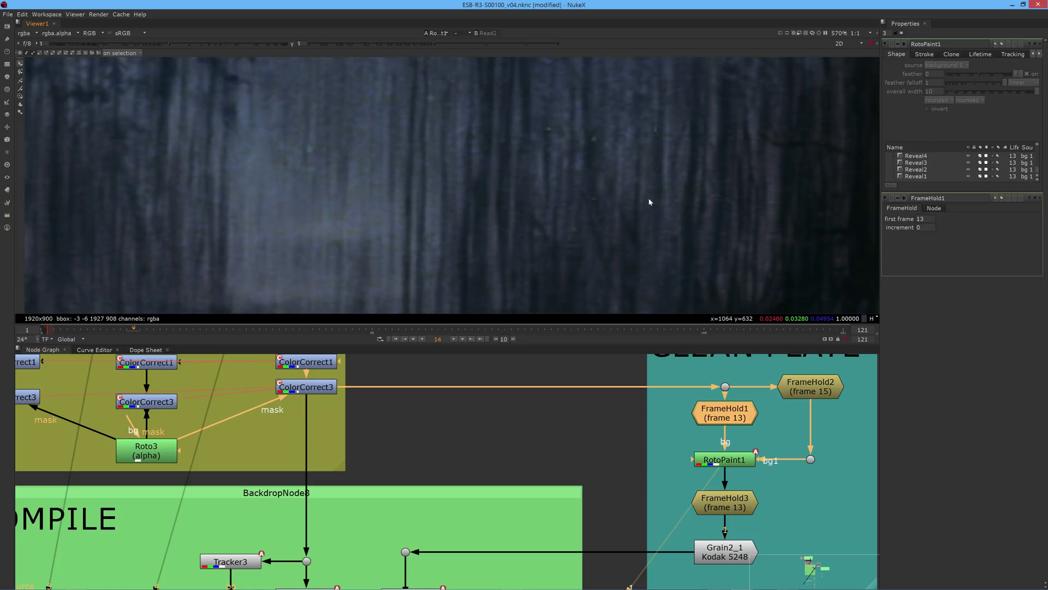
Paint three Reveal strokes from background 1 over the trees in RotoPaint1 at frame 13, leaving none selected
key("Right")
left_click(732, 463)
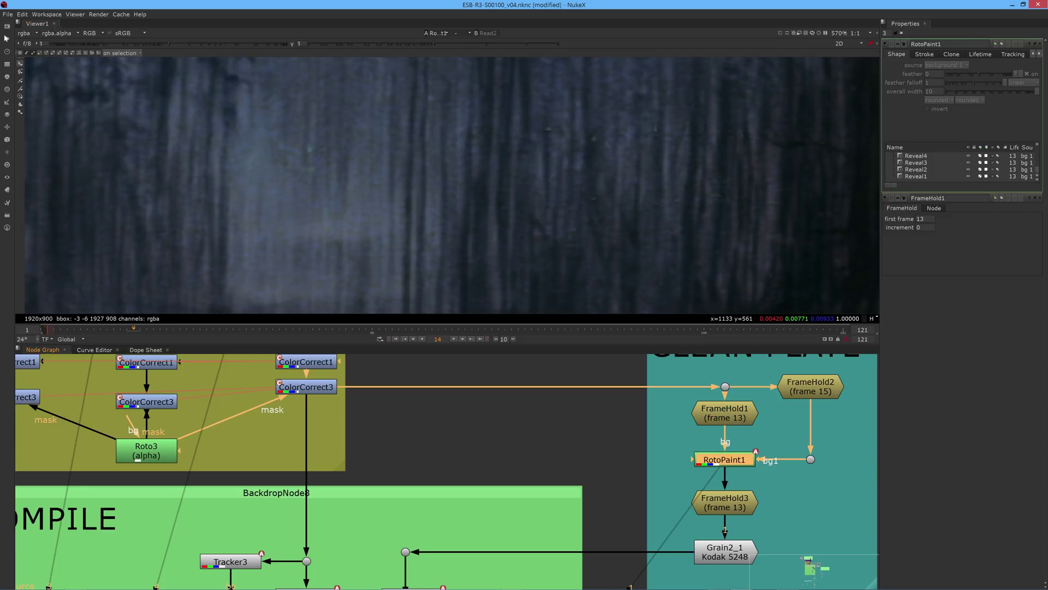
left_click(20, 97)
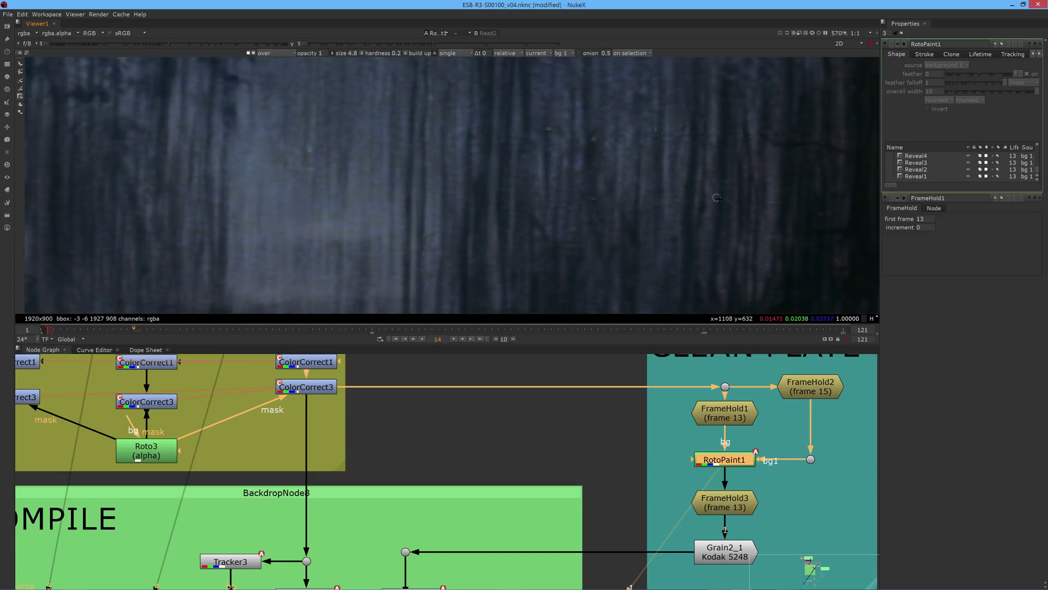
key("Left")
left_click(713, 194)
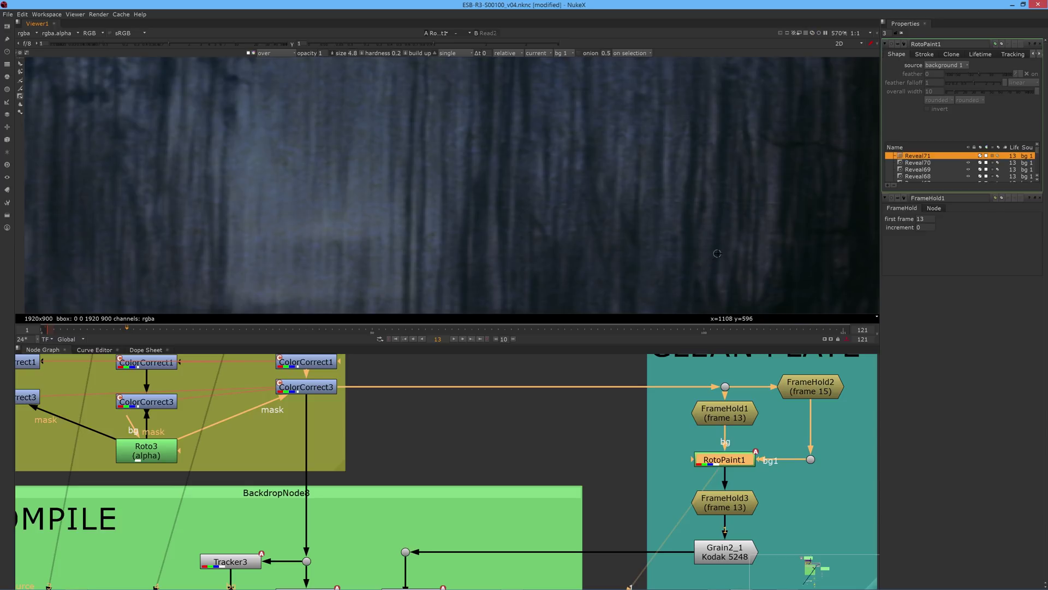
left_click(695, 298)
left_click(767, 277)
key("q")
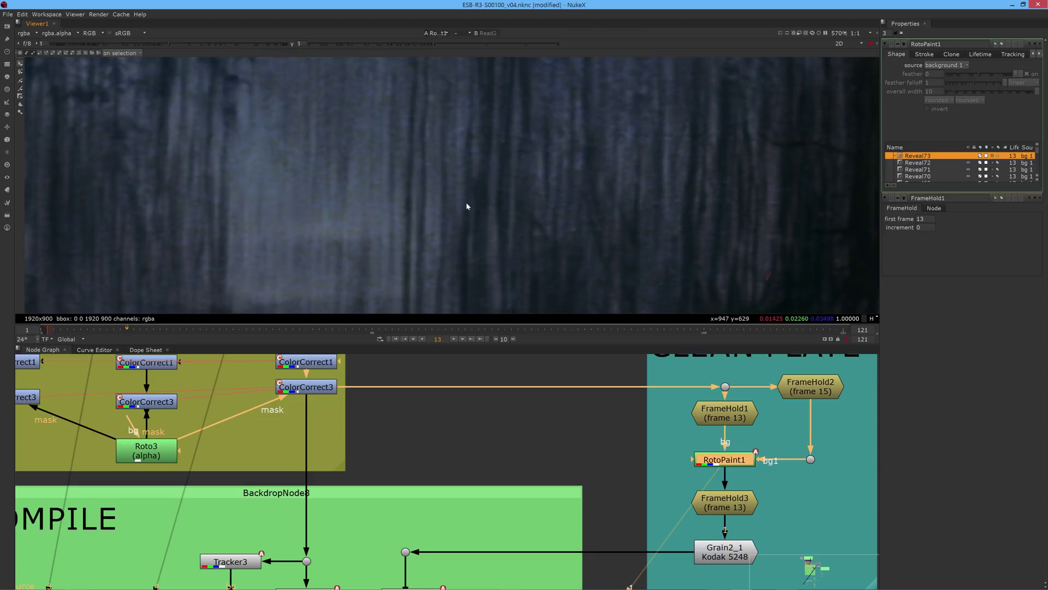
left_click(547, 175)
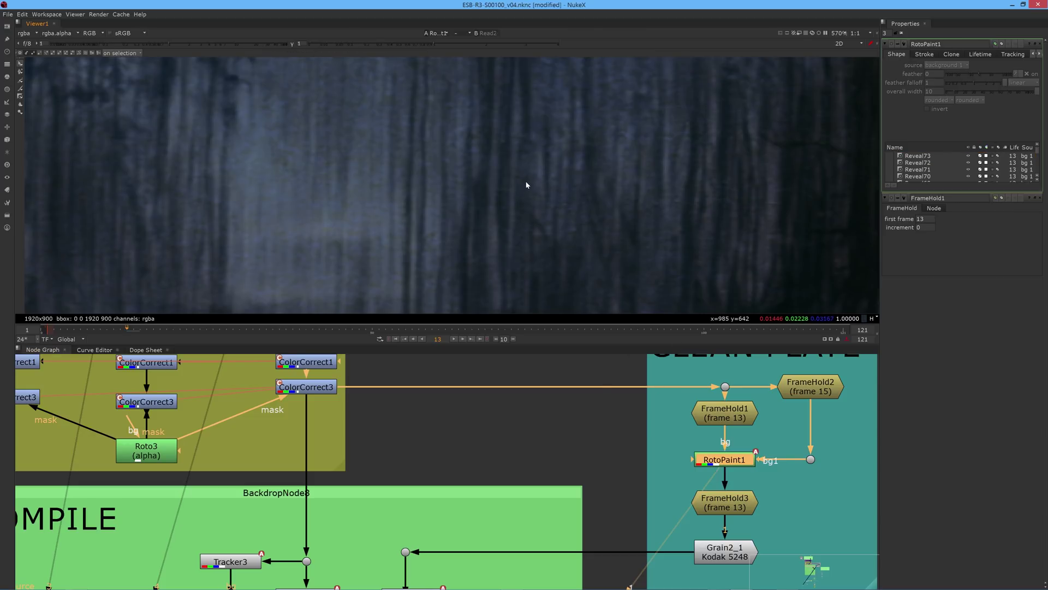
View the output of FrameHold3 followed by the Grain2_1 Kodak 5248 node
left_click(726, 507)
key("1")
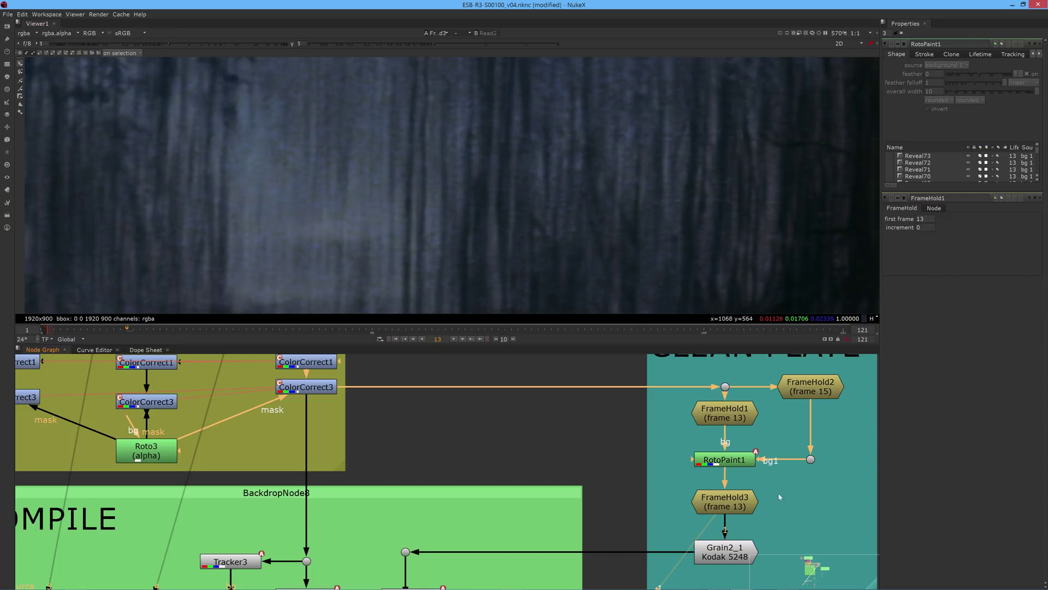
left_click_drag(727, 554, 727, 553)
key("1")
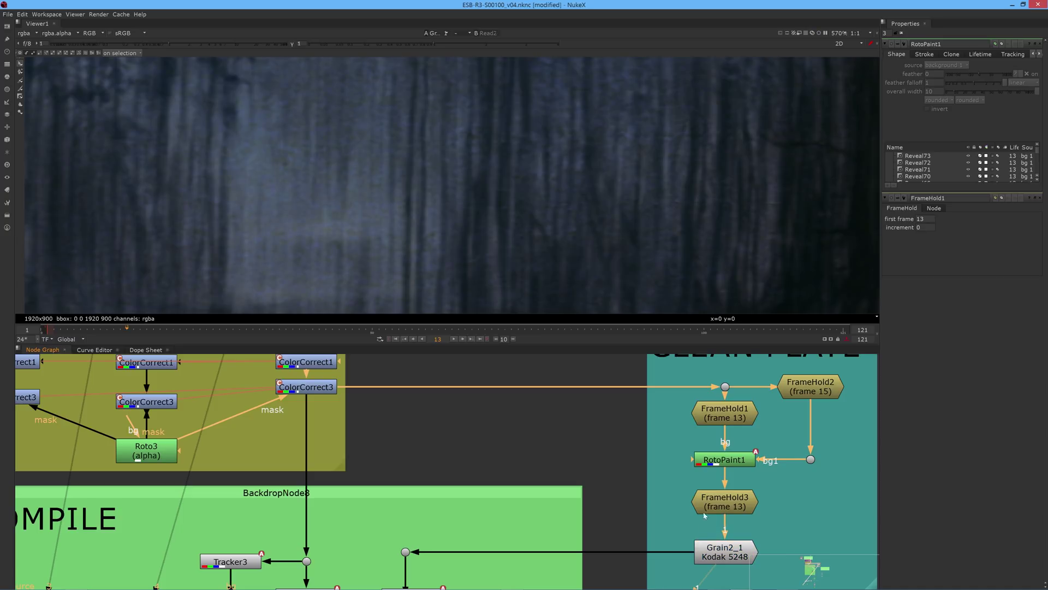
Step the grained clean plate forward to frame 18 and examine the whole image
key("Right")
key("Right")
key("Right")
key("Right")
key("Right")
scroll(428, 155, "down", 3)
scroll(451, 176, "down", 4)
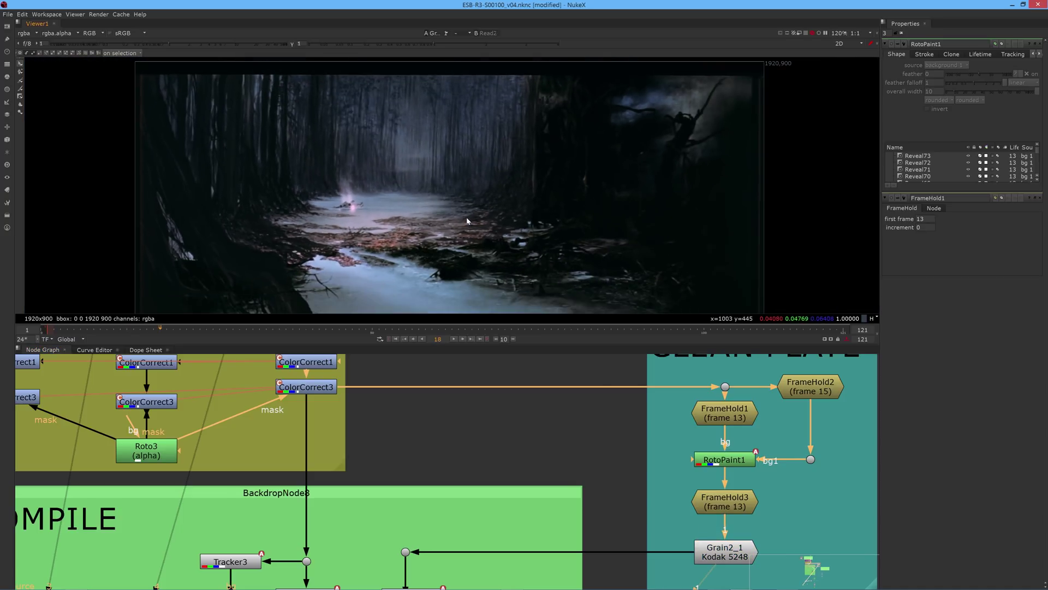
middle_click_drag(485, 216, 564, 199)
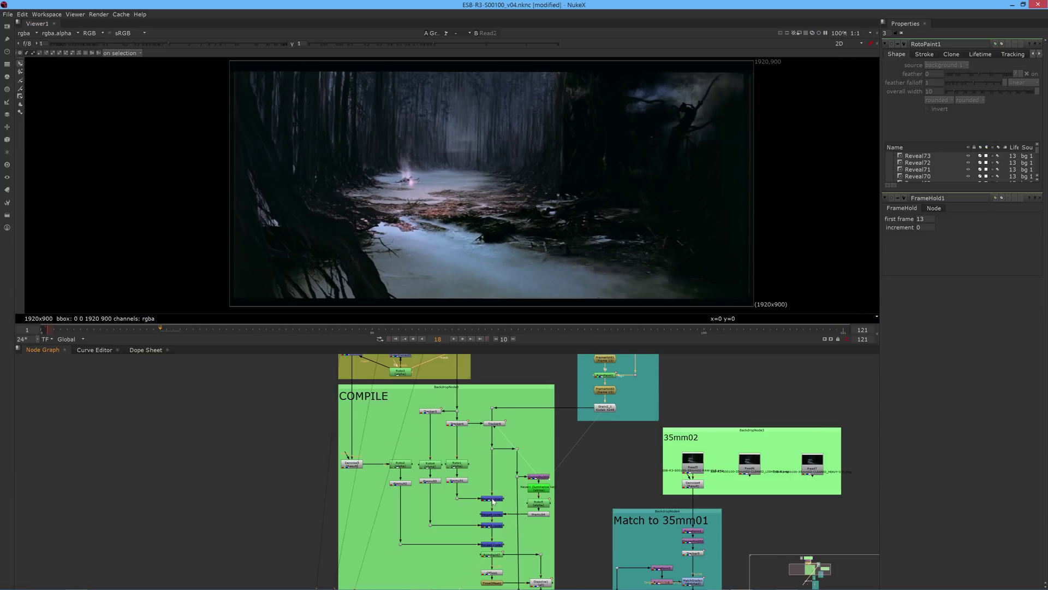
View the Merge1 result in the COMPILE backdrop and open Roto1 to inspect its Bezier shapes
left_click(492, 499)
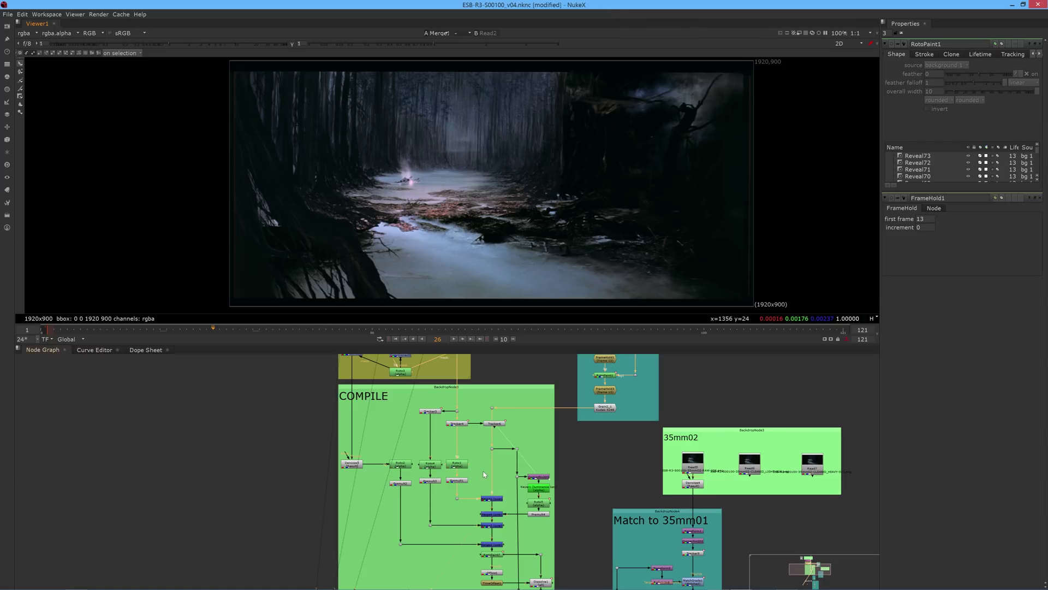
scroll(493, 499, "up", 4)
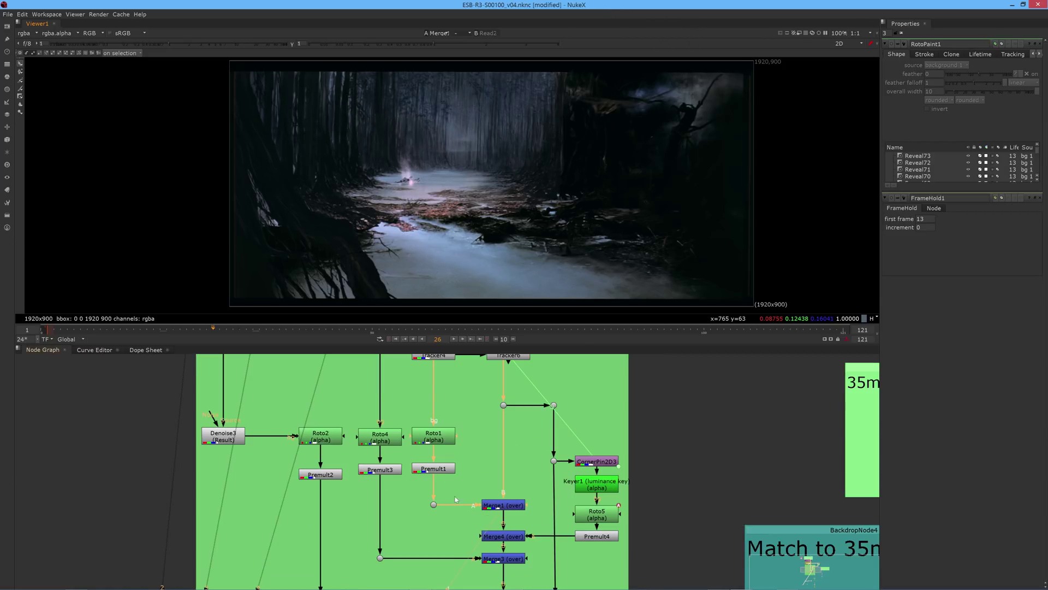
double_click(428, 440)
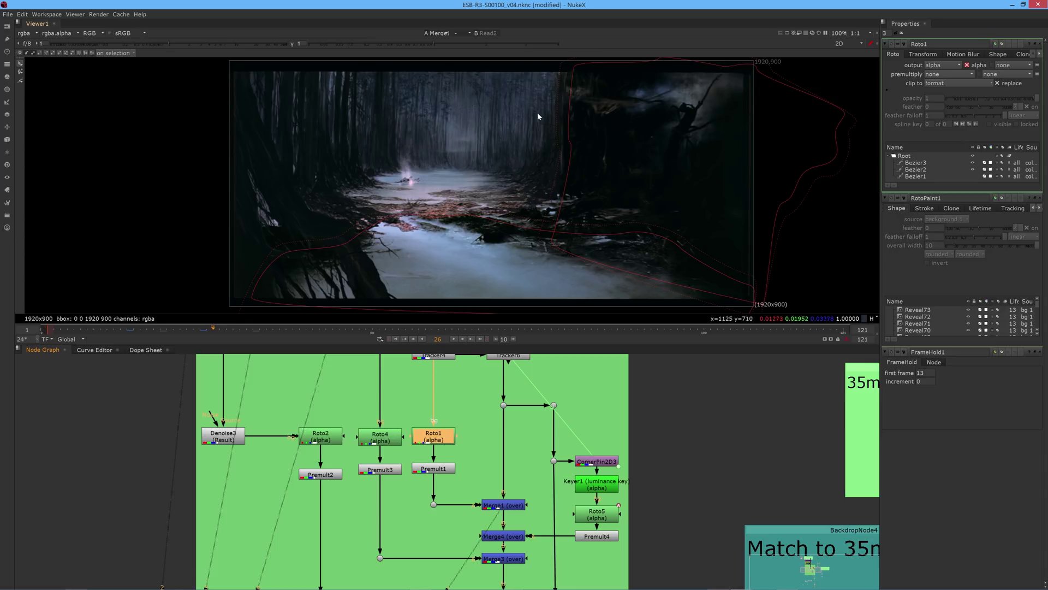
left_click(481, 396)
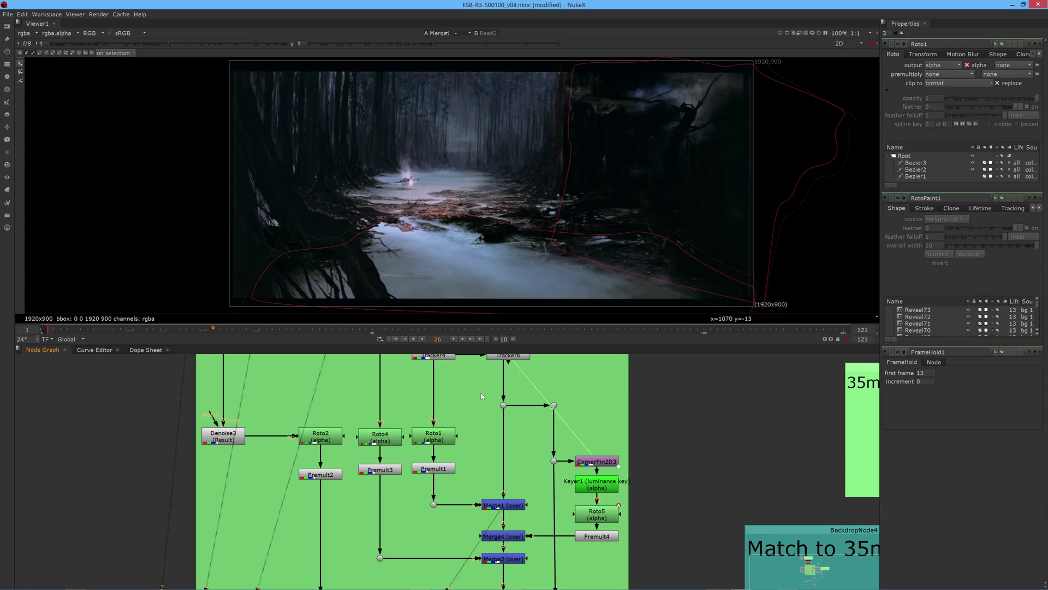
Open the Tracker4 properties and examine its track point at the water's edge up close
scroll(473, 397, "down", 3)
middle_click_drag(472, 402, 458, 463)
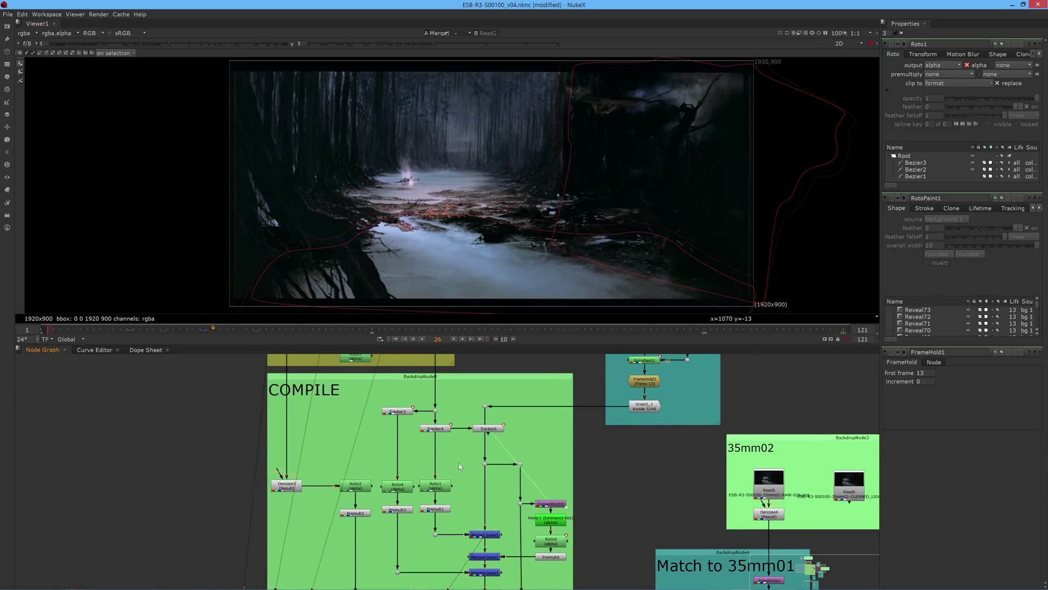
left_click(435, 429)
double_click(435, 429)
scroll(406, 219, "up", 5)
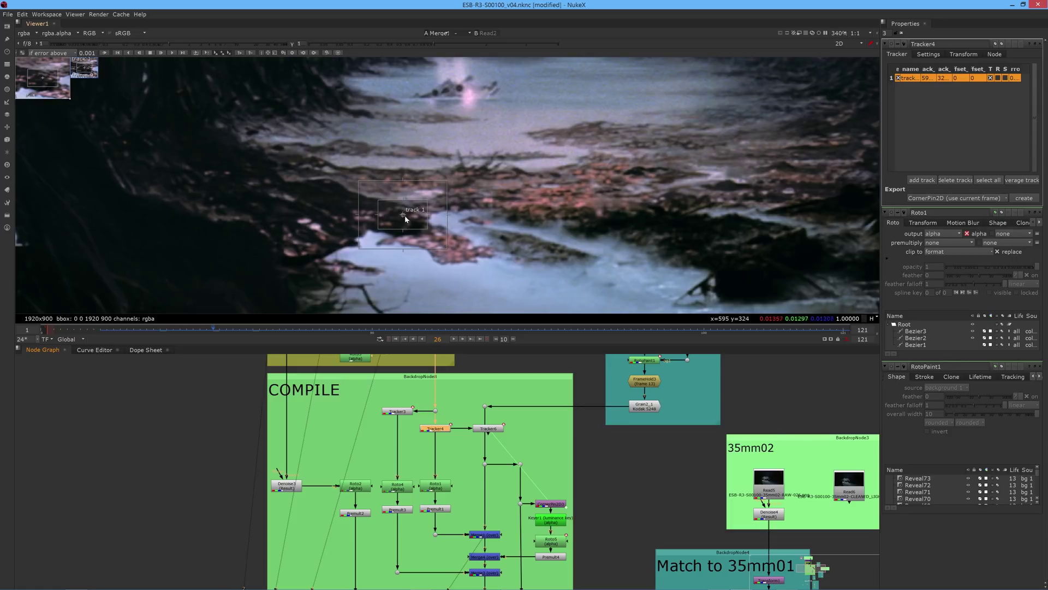
scroll(405, 219, "down", 5)
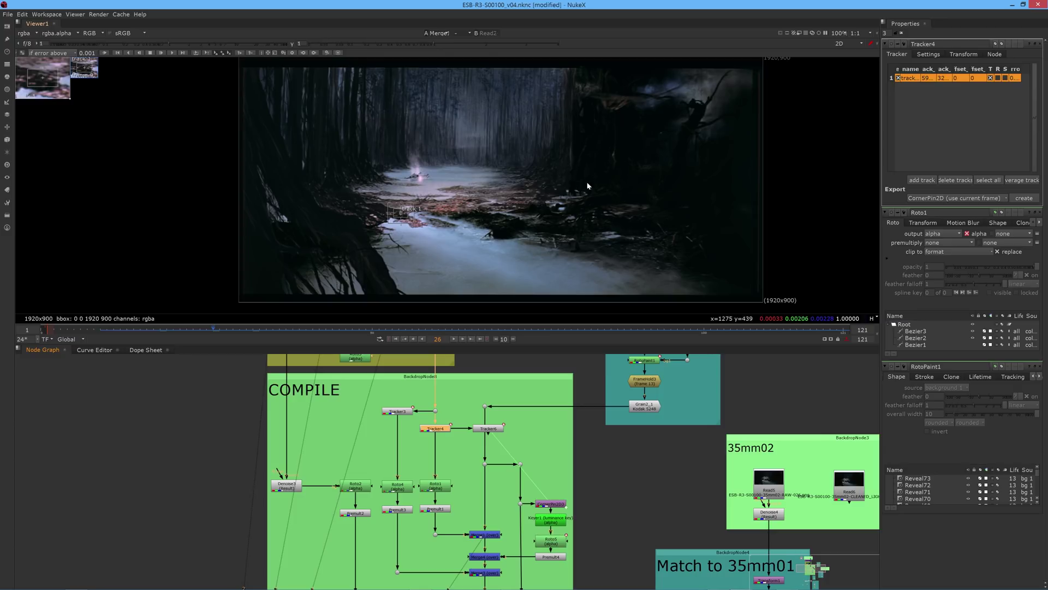
left_click(419, 471)
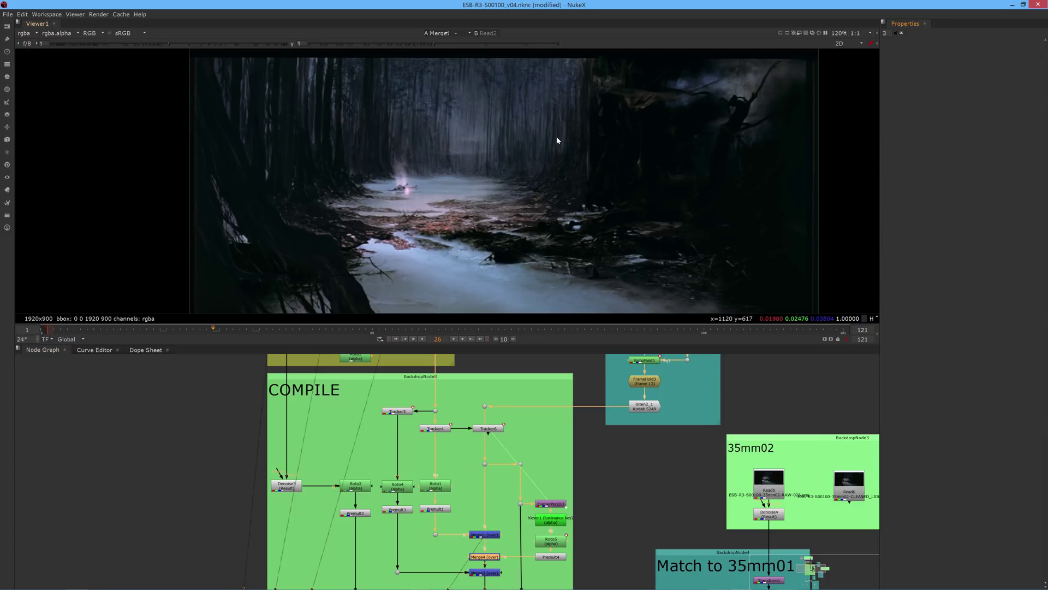
Scrub the Merge4 composite to frame 53 and back to frame 11
middle_click_drag(549, 141, 534, 142)
left_click_drag(219, 329, 393, 321)
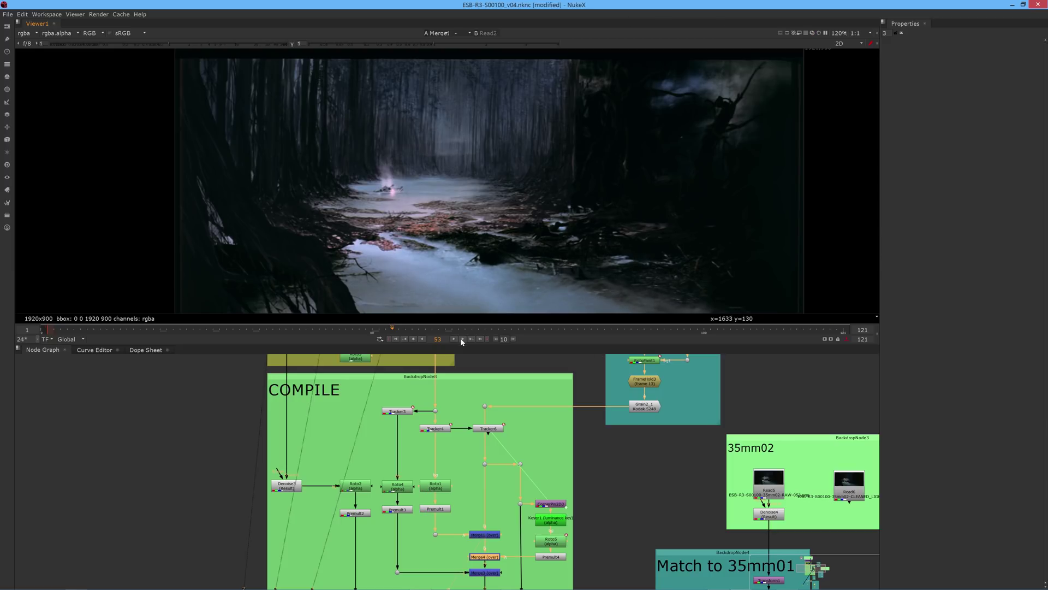
left_click_drag(392, 327, 208, 336)
left_click_drag(129, 331, 109, 326)
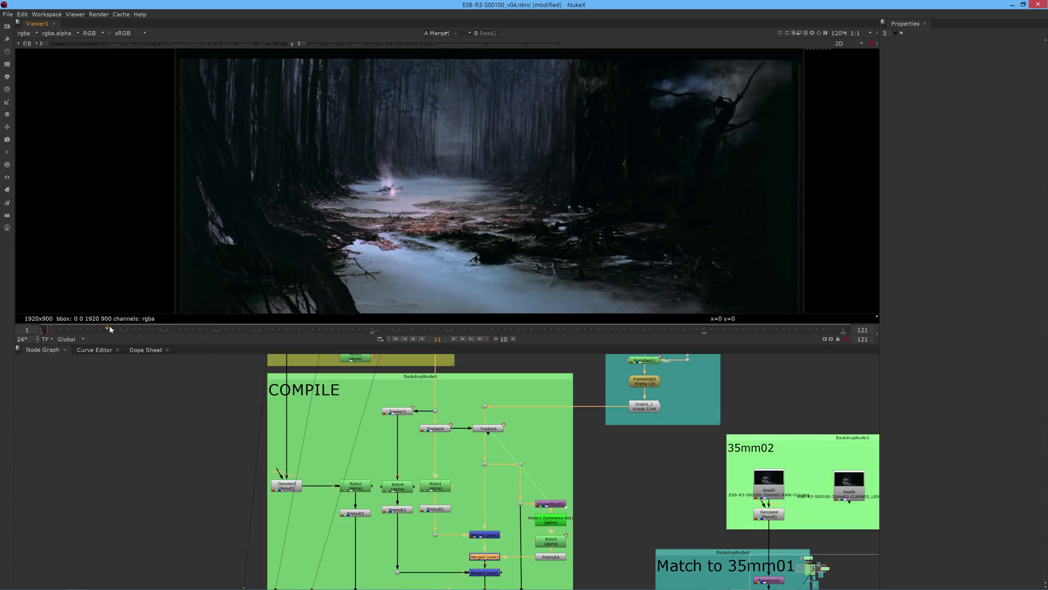
Raise the viewer gamma to 1.4 and step through frames around frame 10 to examine the dark trees
scroll(644, 148, "up", 3)
scroll(640, 161, "up", 3)
scroll(617, 178, "down", 1)
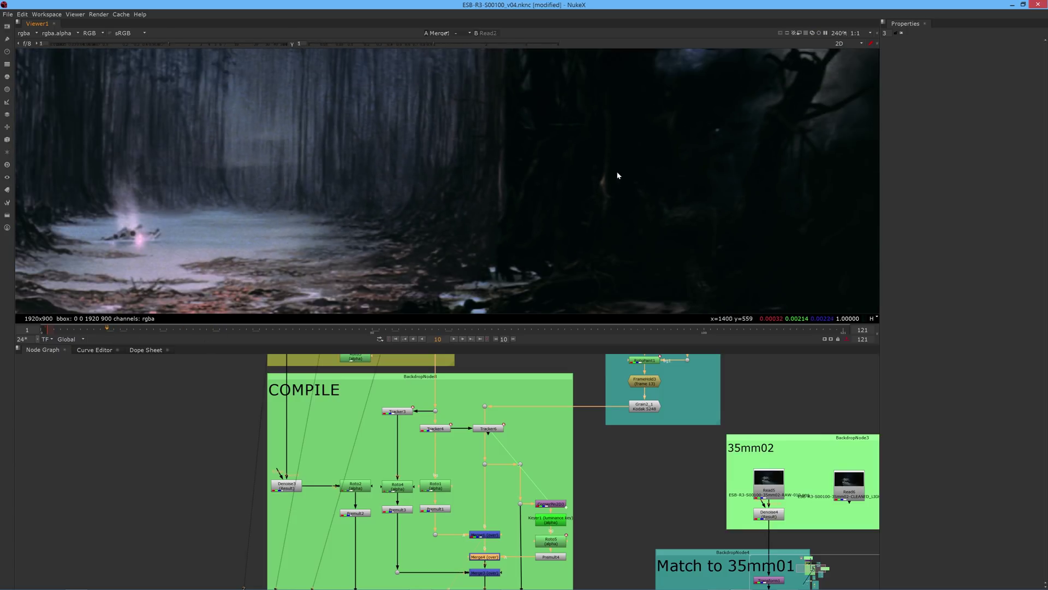
left_click_drag(436, 45, 458, 45)
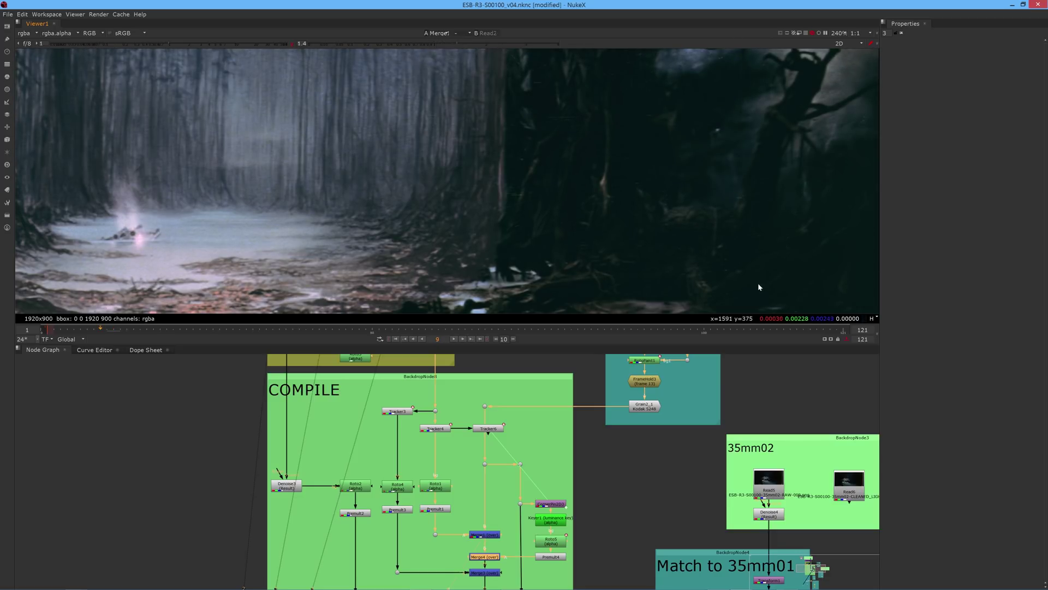
key("Right")
key("Right")
key("Left")
key("Left")
Shift Tracker6 slightly away from Tracker4 in the node graph and open its properties to show its four tracks
middle_click_drag(470, 493, 472, 450)
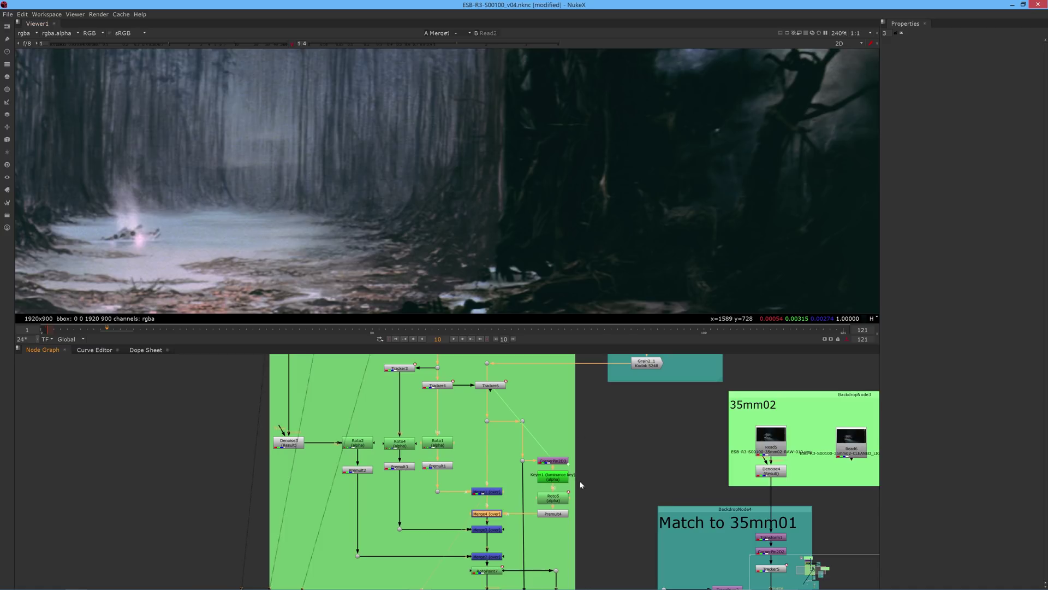
middle_click_drag(623, 175, 606, 221)
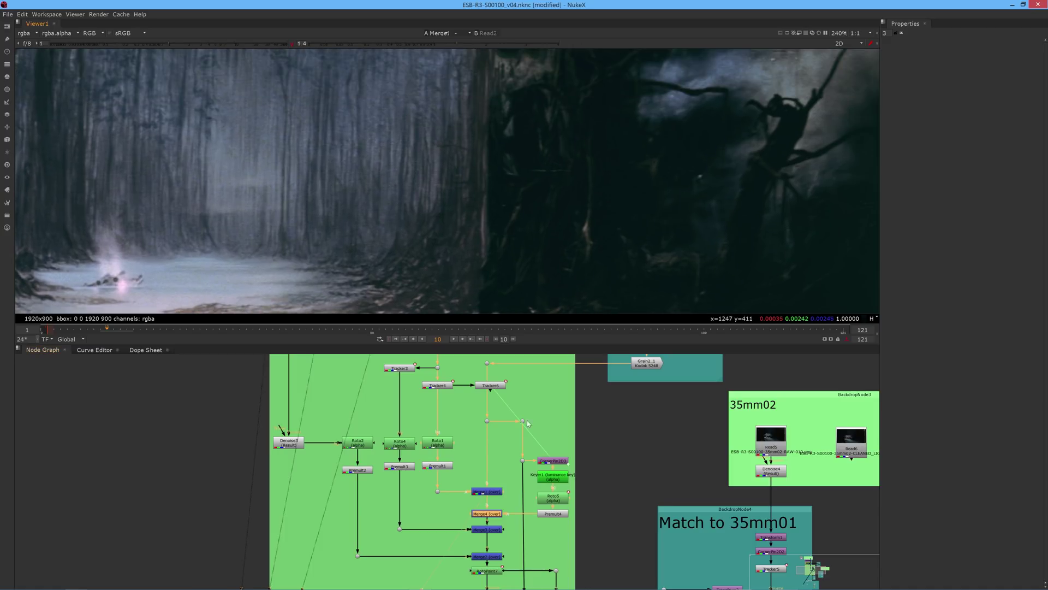
double_click(494, 386)
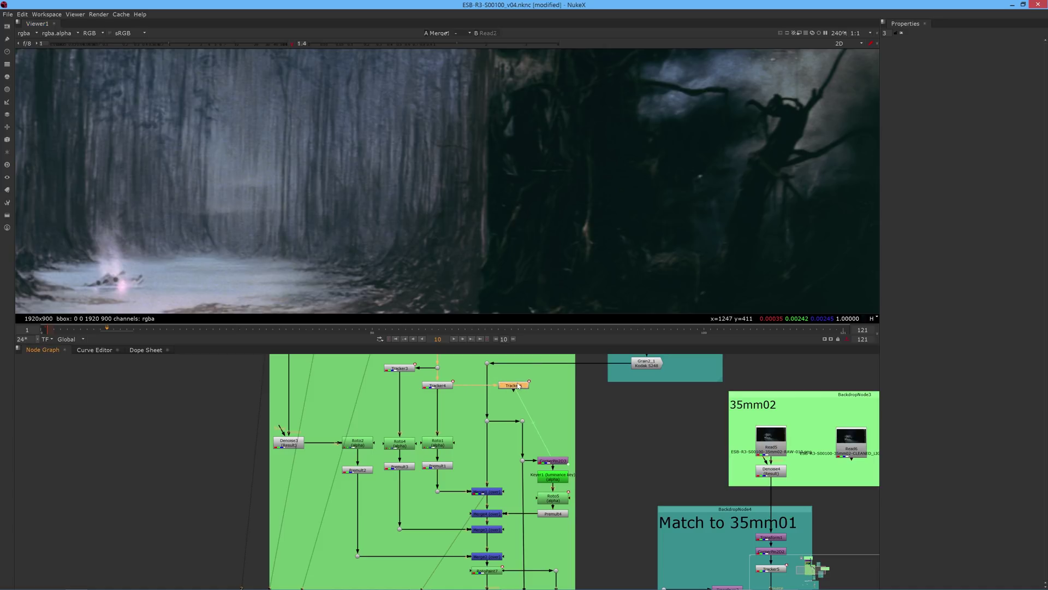
scroll(609, 150, "down", 3)
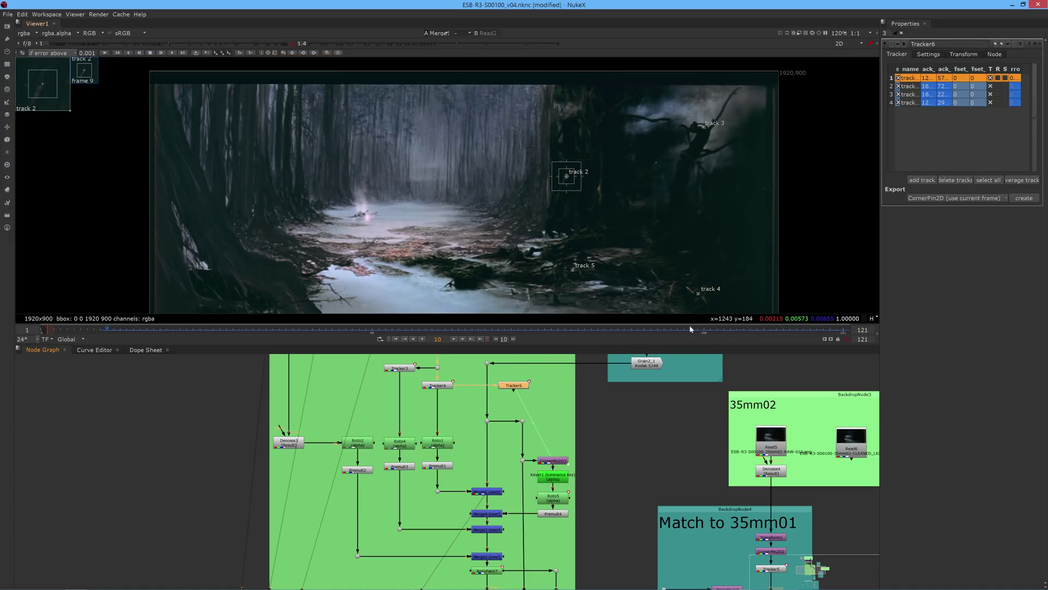
Point out CornerPin2D3, then view the Keyer1 luminance key's alpha channel and examine the matte up close
left_click(549, 462)
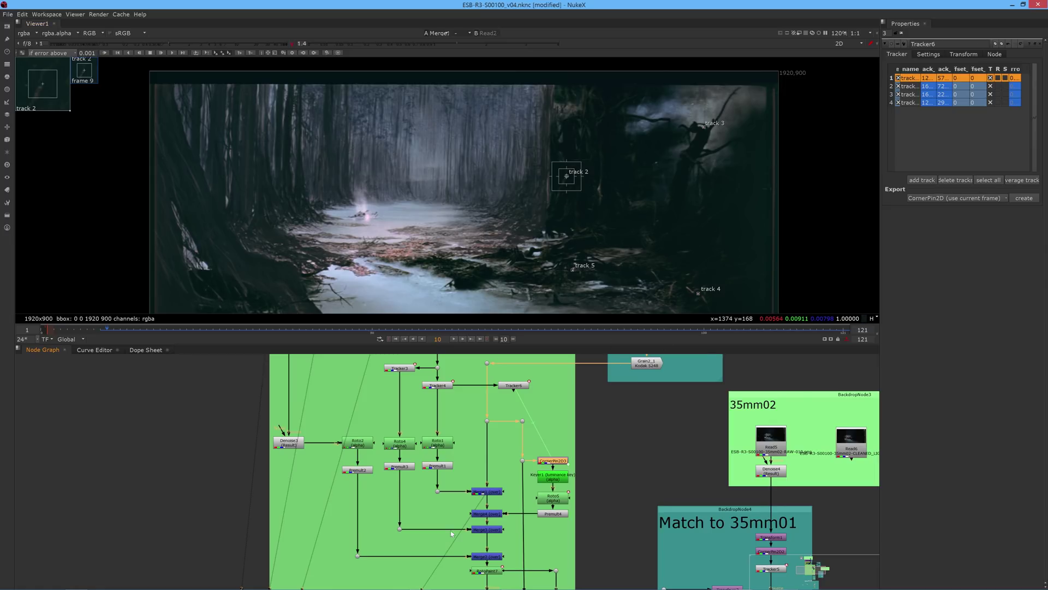
middle_click_drag(554, 428, 548, 396)
left_click(546, 448)
key("1")
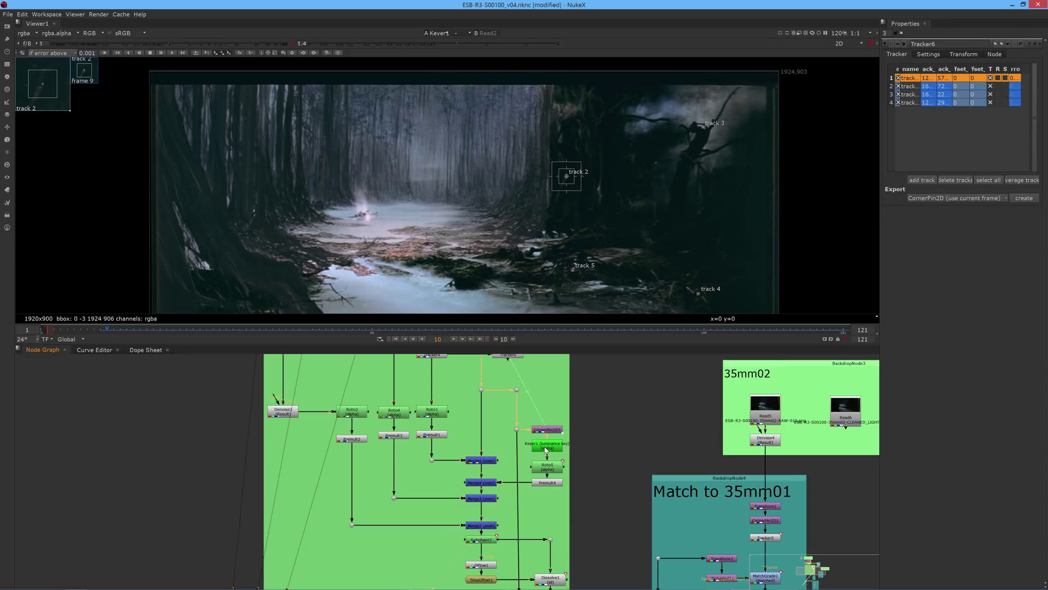
left_click(626, 204)
key("a")
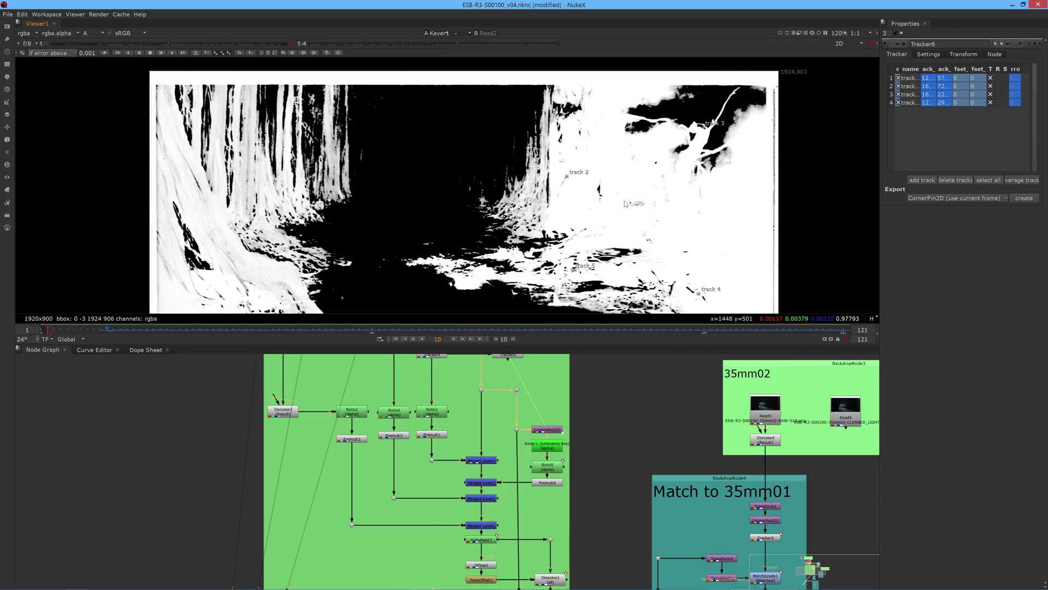
scroll(720, 140, "up", 3)
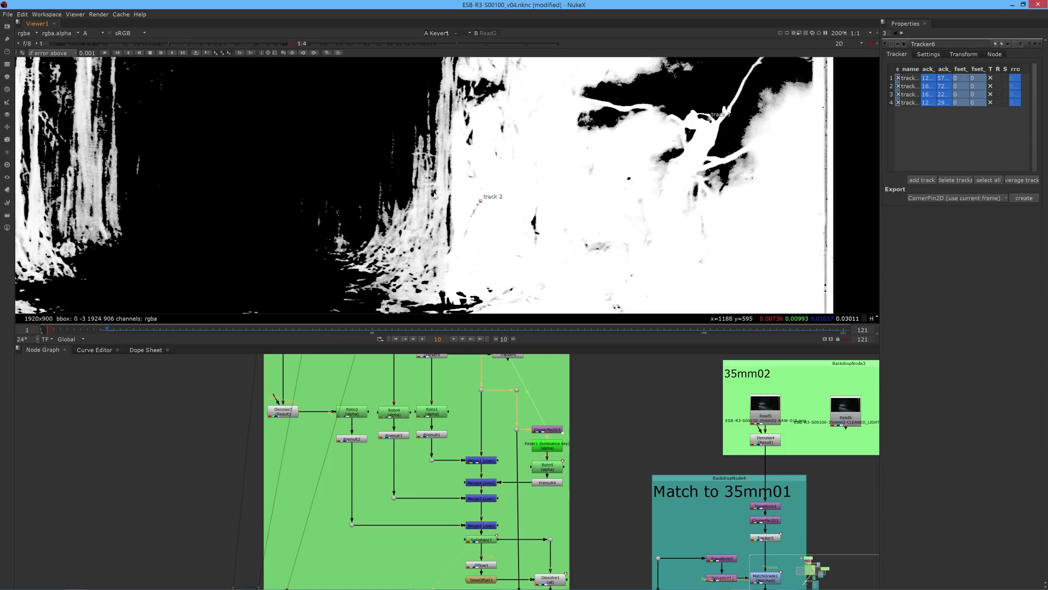
Return from the key's alpha to the colour image, then view the Roto5 alpha channel to show the roto-limited tree matte
key("a")
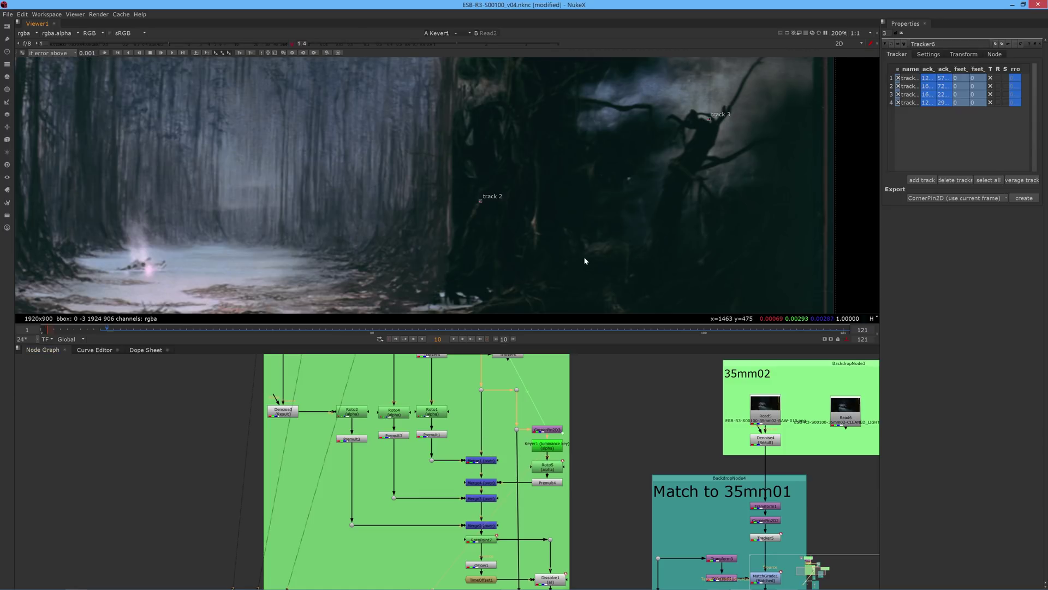
scroll(584, 255, "down", 2)
middle_click_drag(583, 255, 594, 222)
left_click(546, 468)
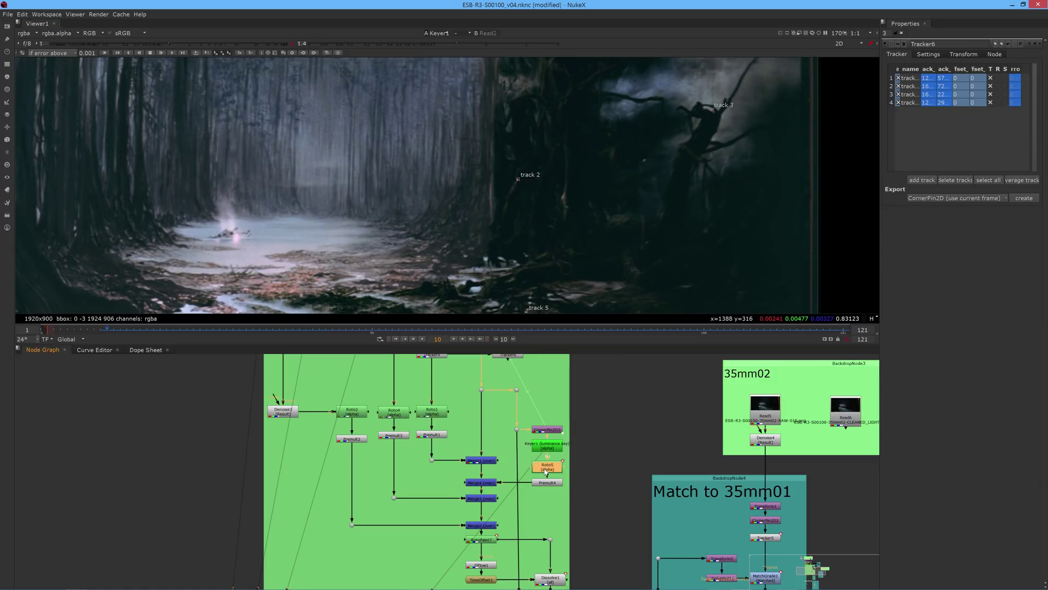
key("1")
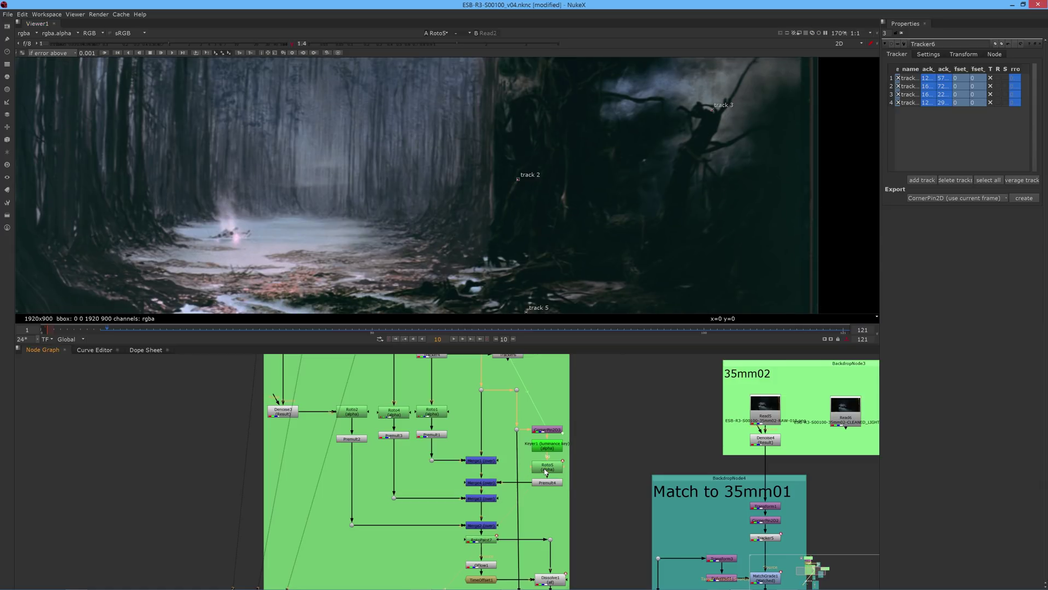
key("a")
scroll(724, 254, "down", 1)
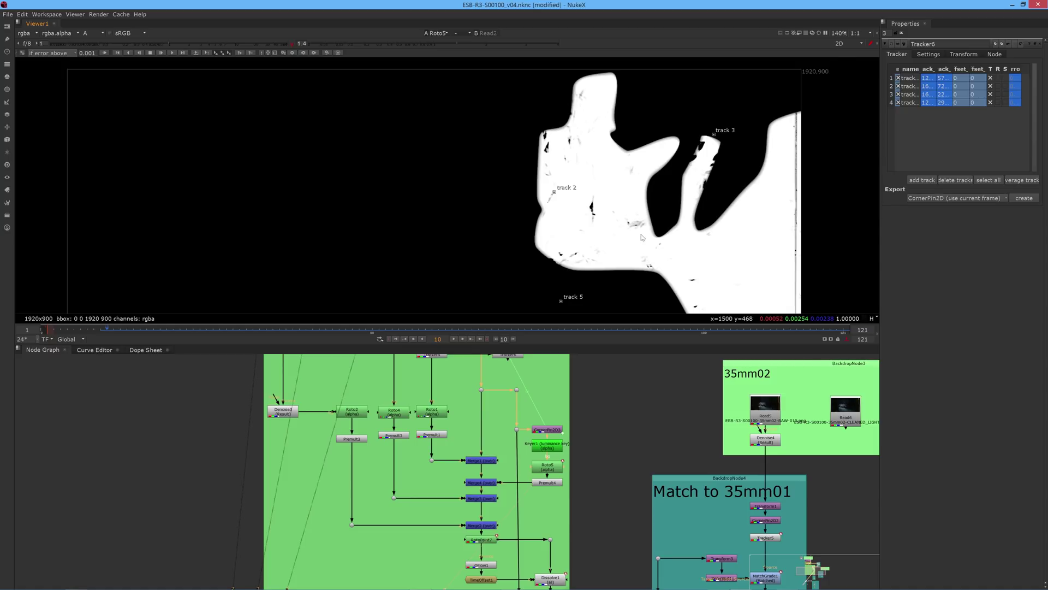
Switch back to the colour channels and view the premultiplied dark trees coming out of Premult4
key("a")
left_click(544, 483)
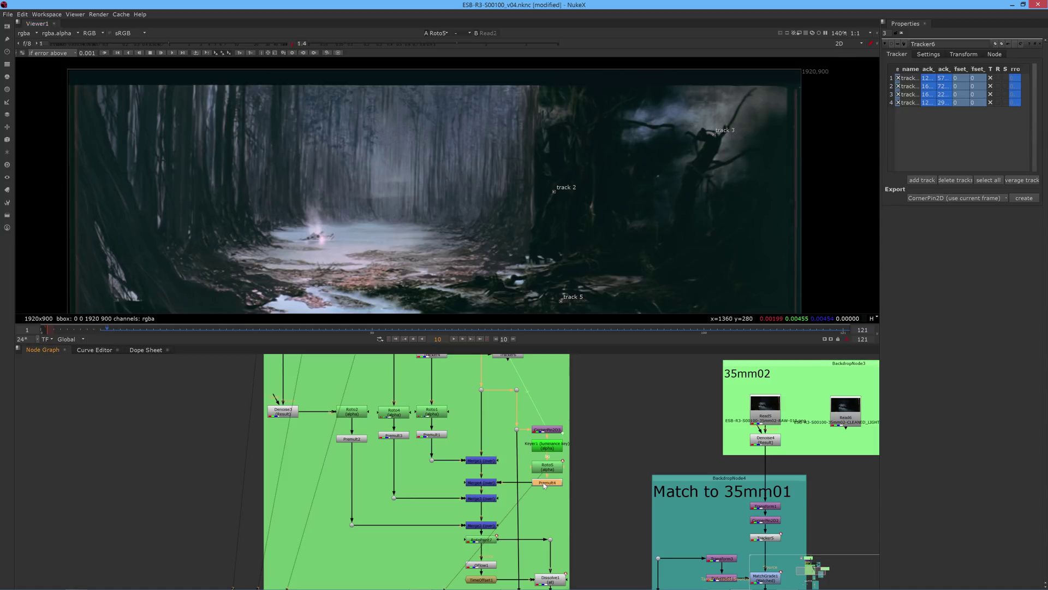
key("1")
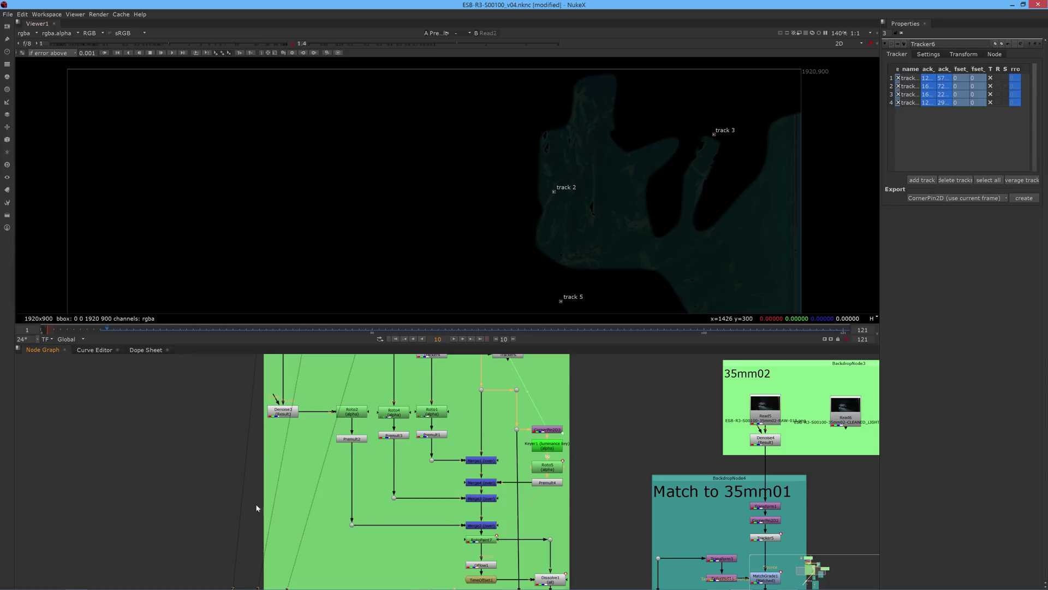
Compare the merge above Merge4, the Premult4 tree patch and the Merge4 result in the viewer
left_click(474, 483)
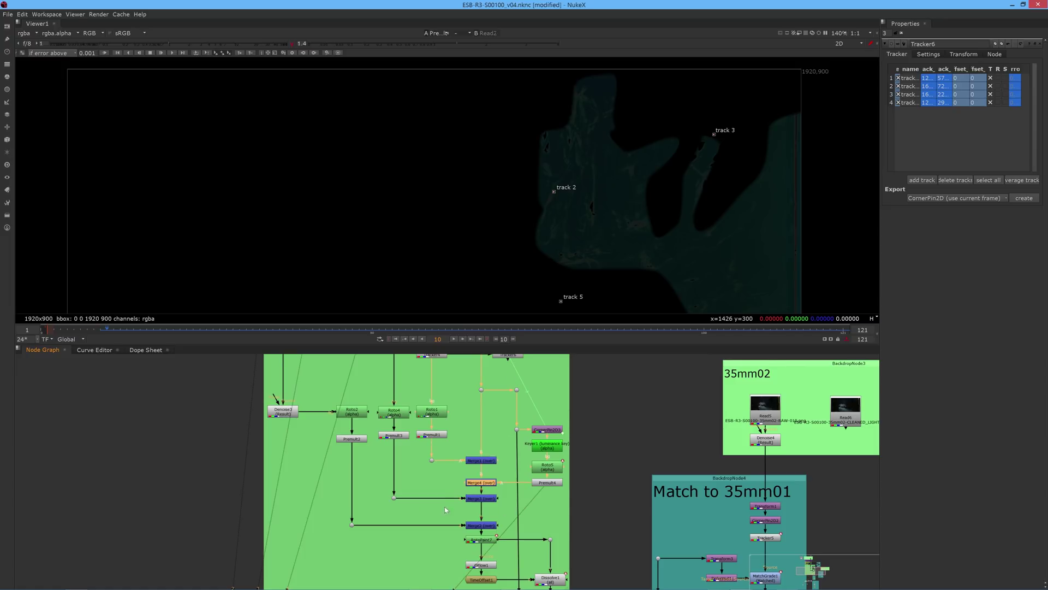
left_click(477, 462)
key("1")
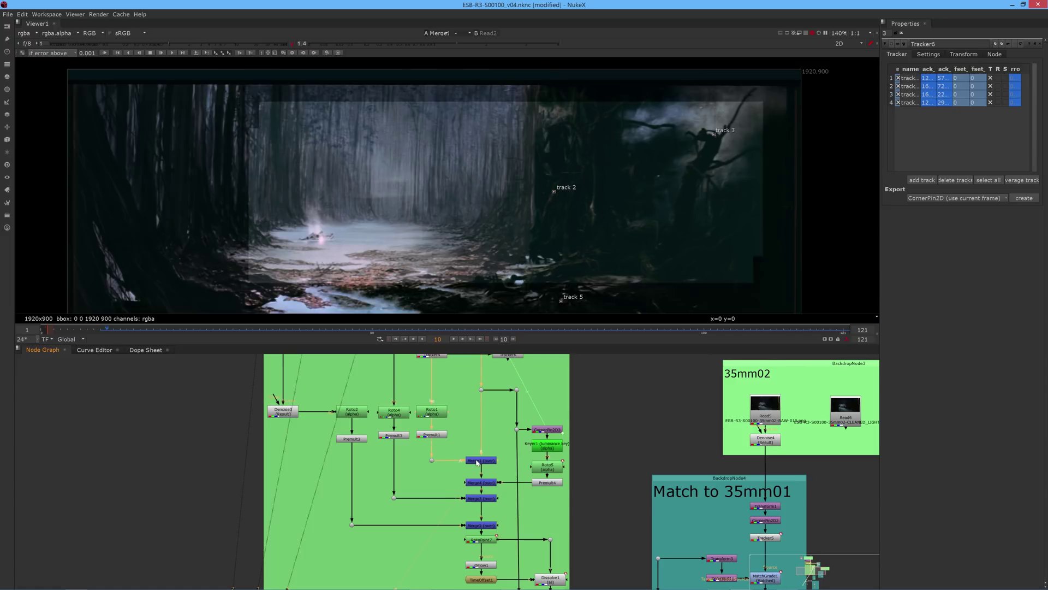
left_click(547, 484)
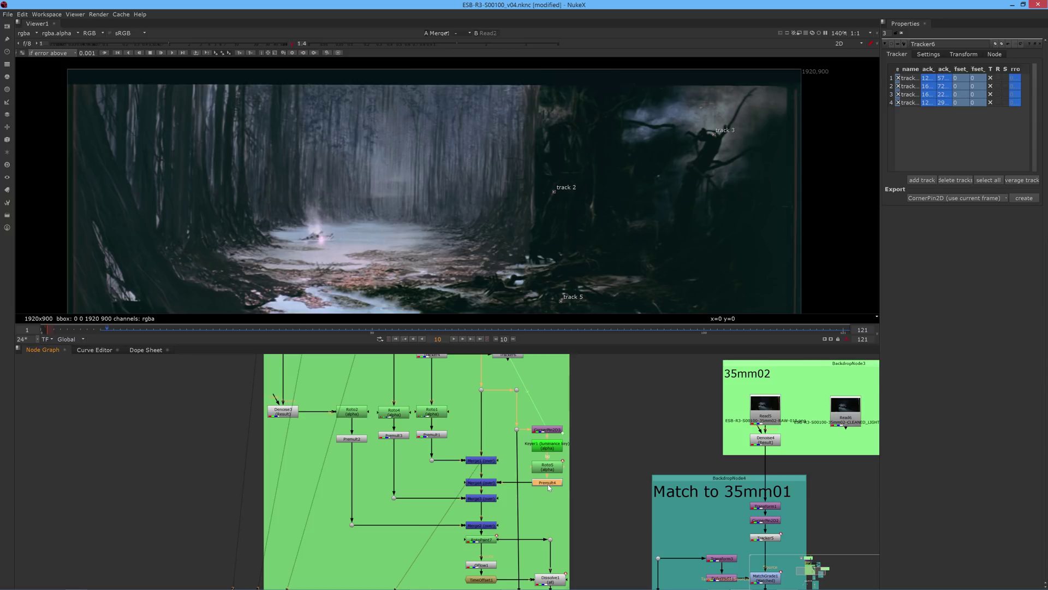
key("1")
left_click(477, 484)
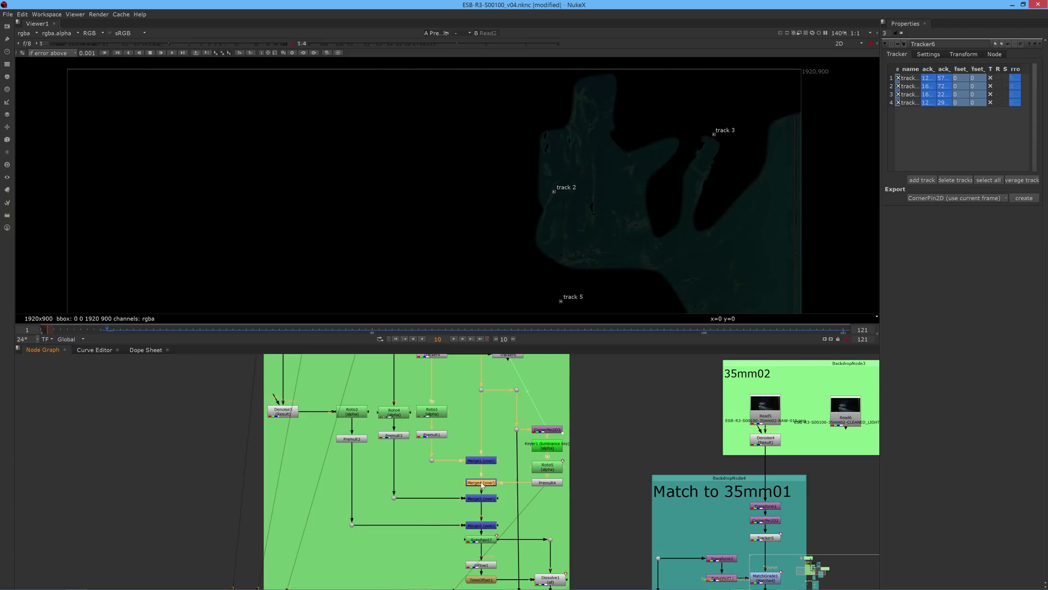
key("1")
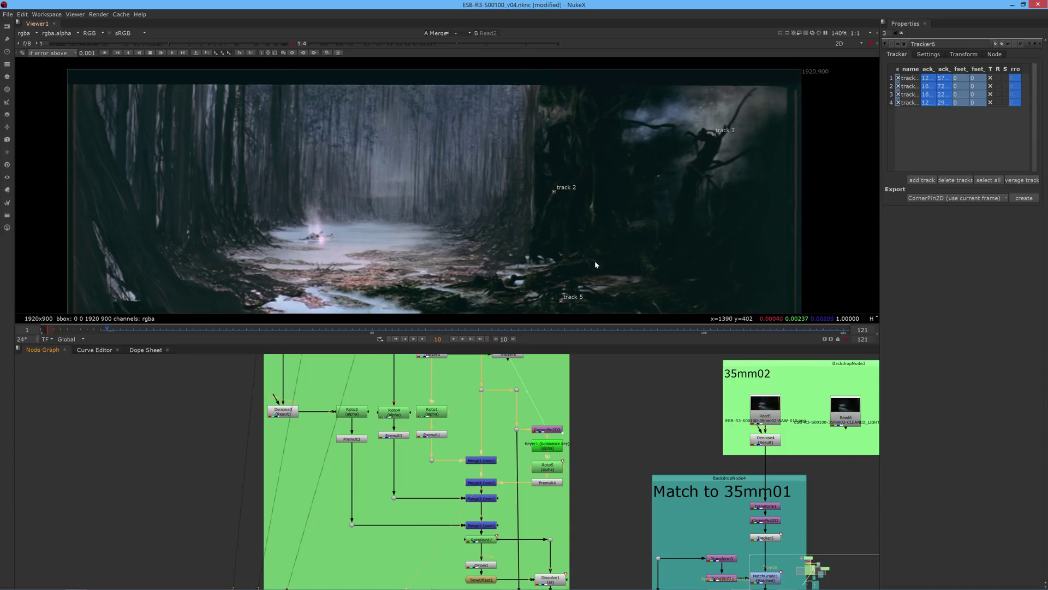
View Premult4 again and play it from frame 10 to frame 47 to examine the isolated tree patch
left_click(552, 482)
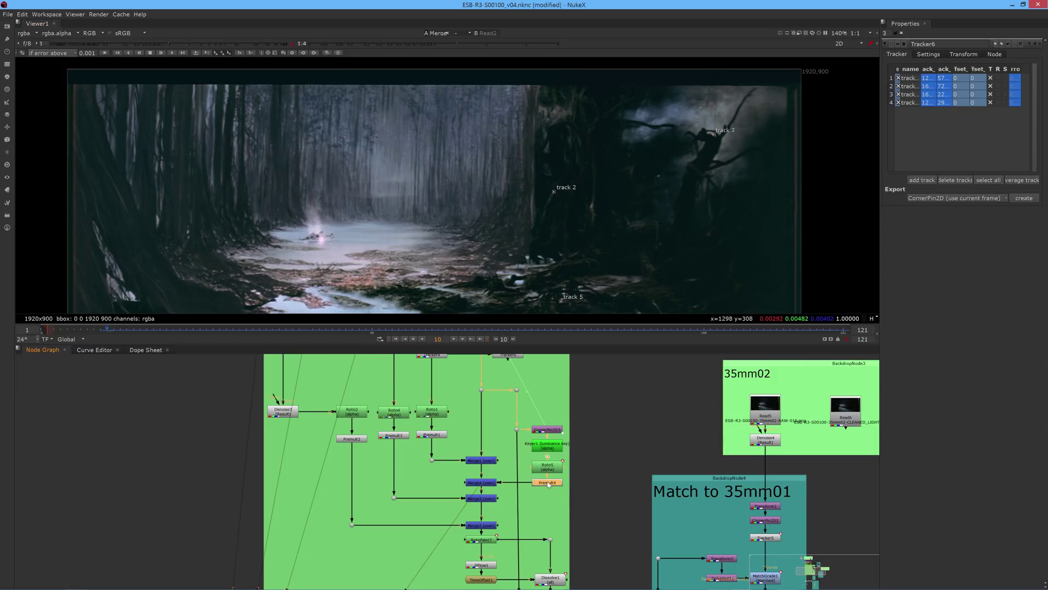
key("1")
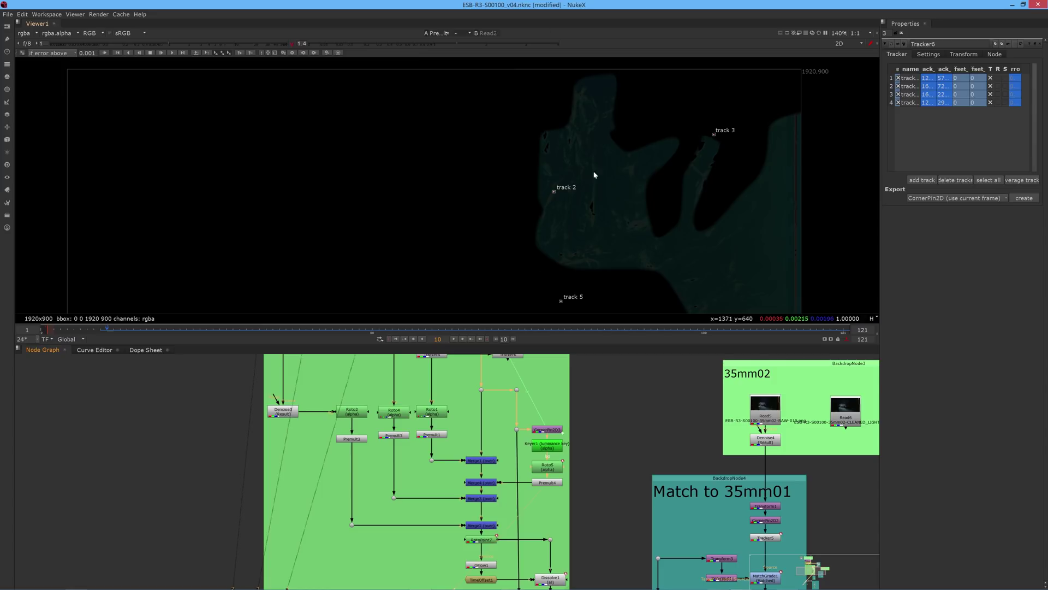
key("l")
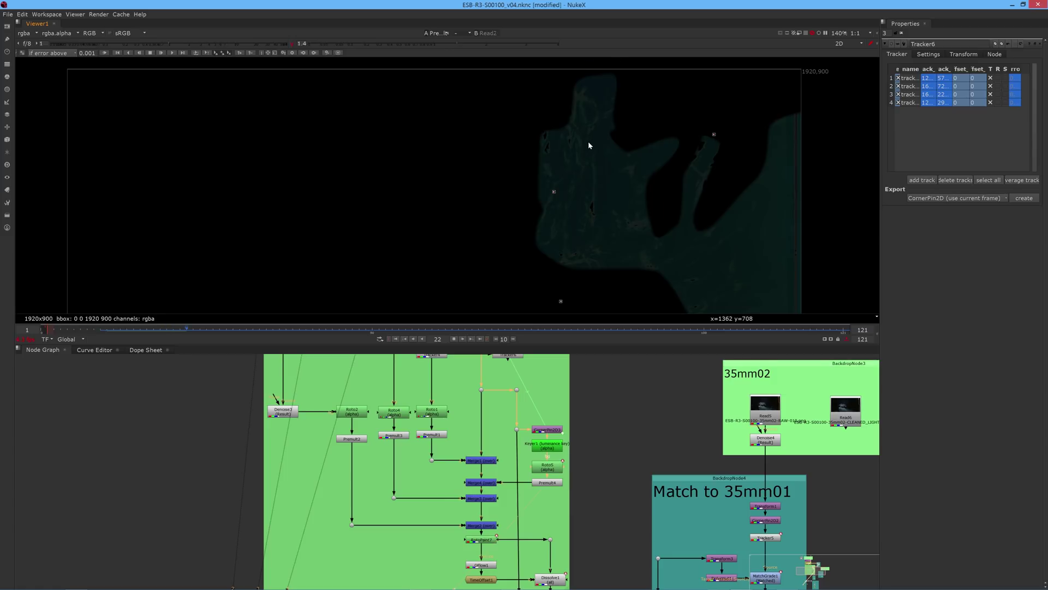
scroll(605, 181, "up", 2)
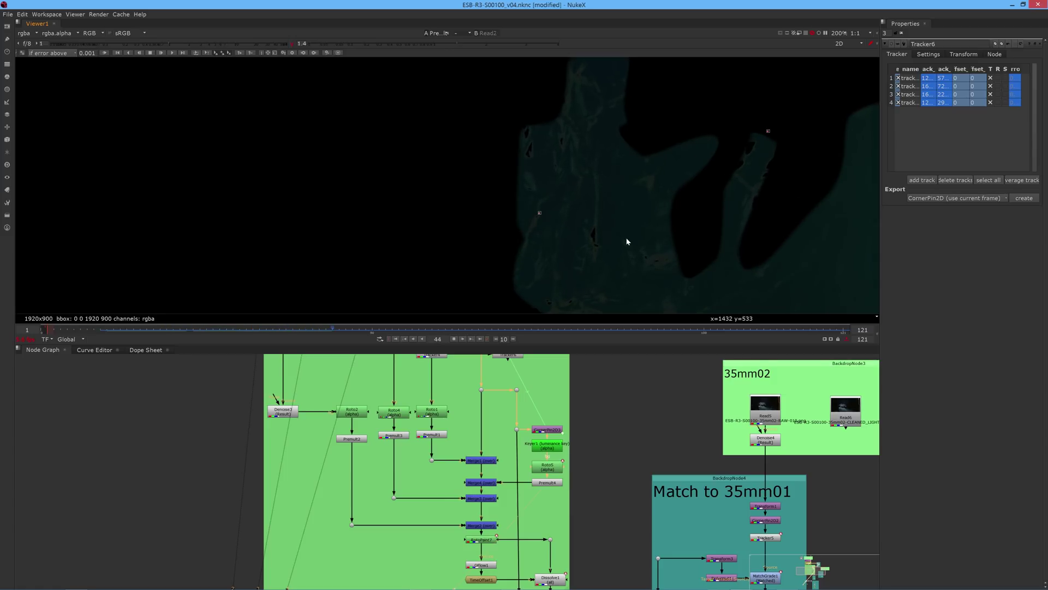
key("k")
scroll(627, 240, "down", 4)
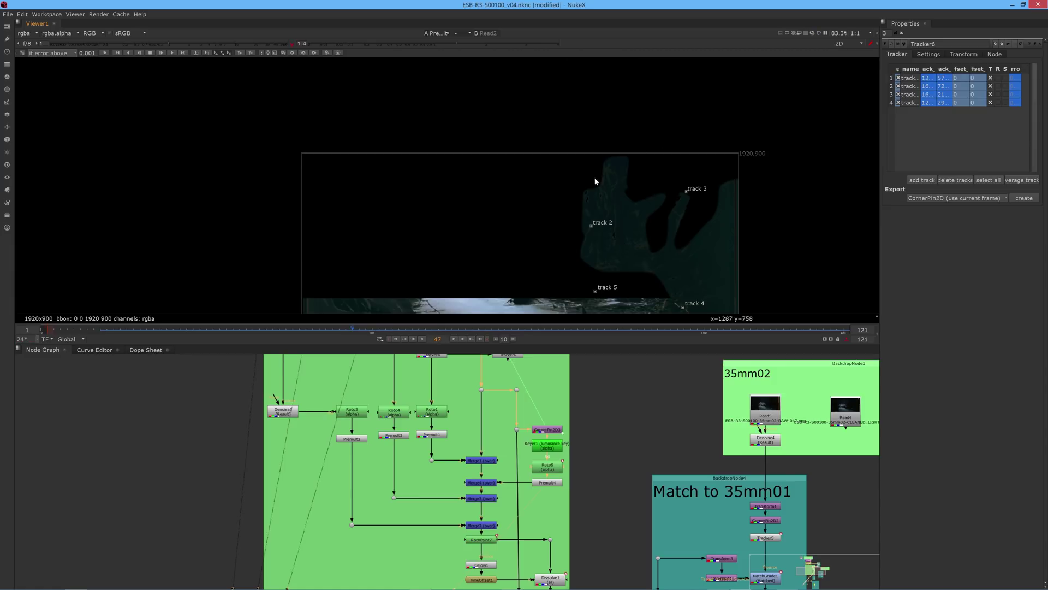
View the whole Merge4 composite and go to frame 19
left_click(482, 483)
key("1")
key("f")
scroll(529, 203, "up", 2)
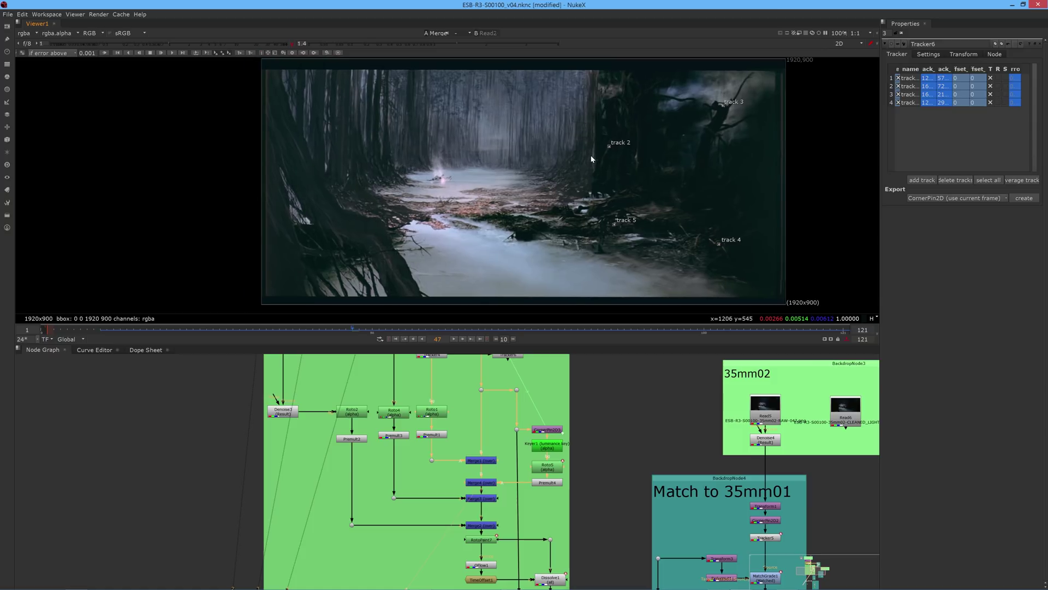
left_click(167, 327)
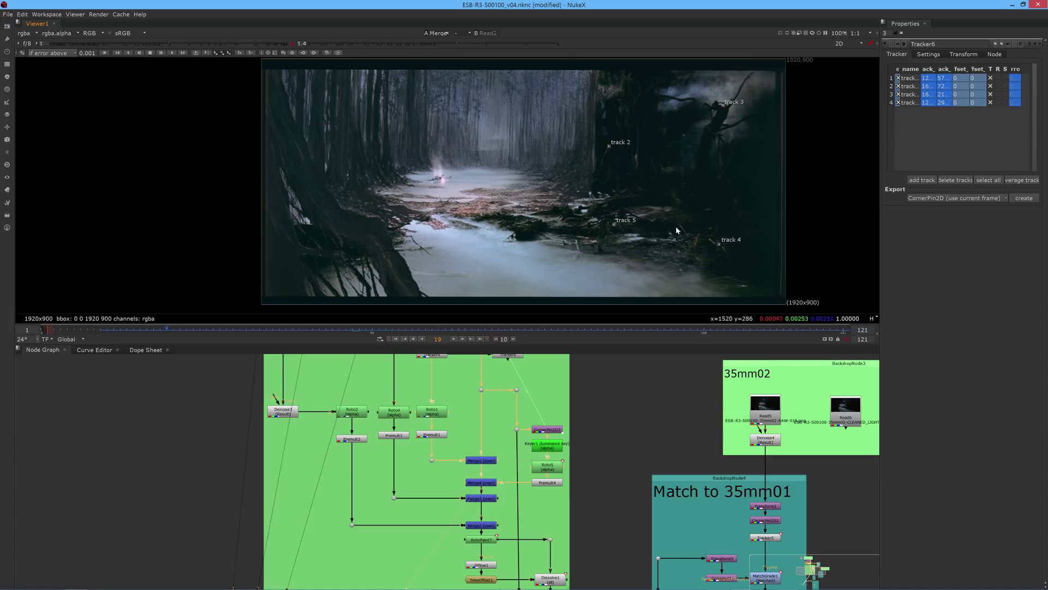
Point out Merge3, inspect Roto4 and its alpha channel around the distant light, and close all open node properties
left_click(481, 498)
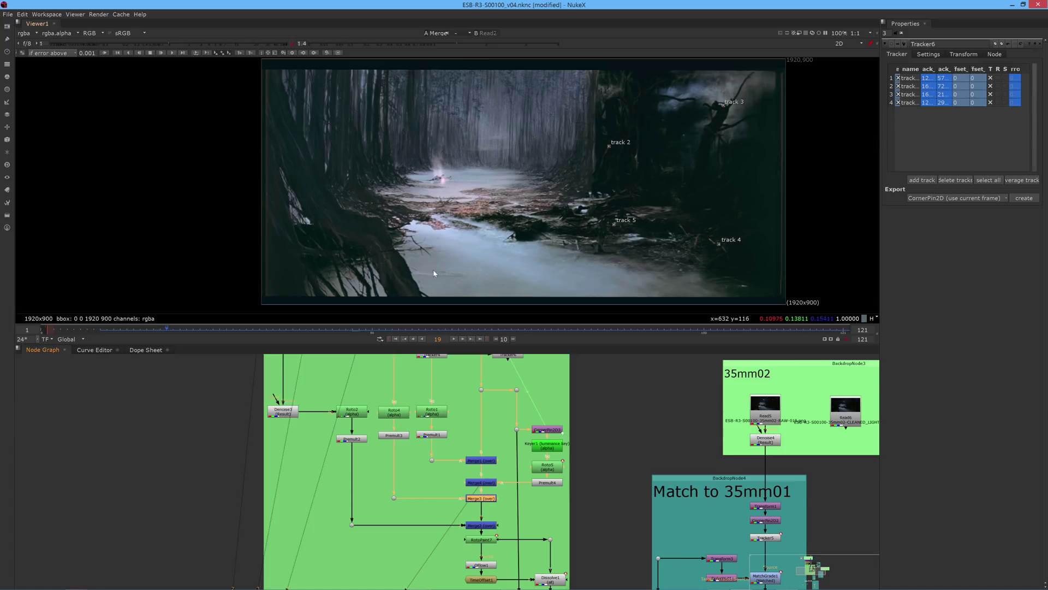
left_click(395, 413)
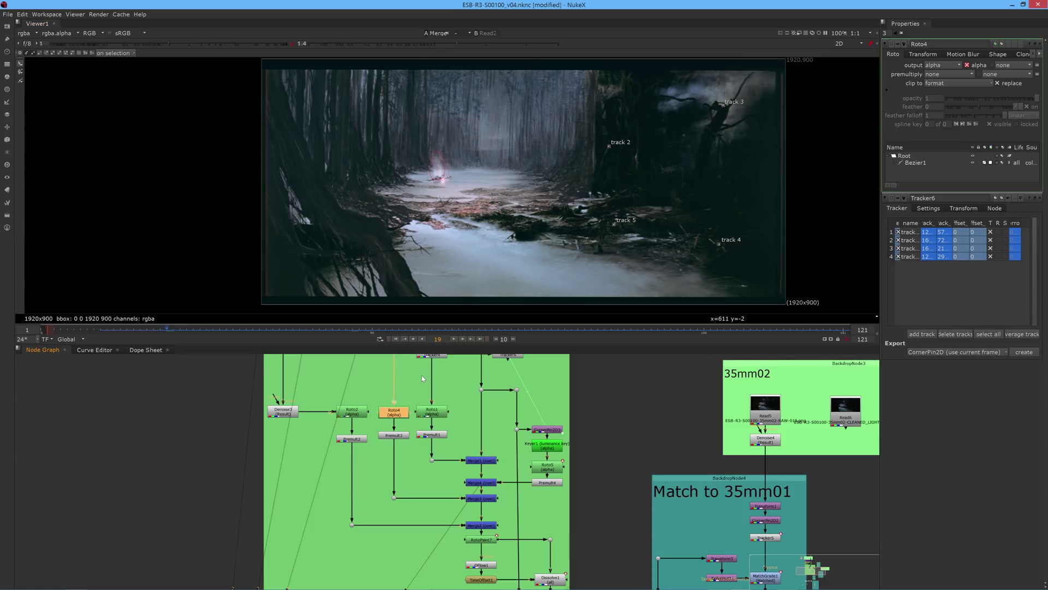
key("1")
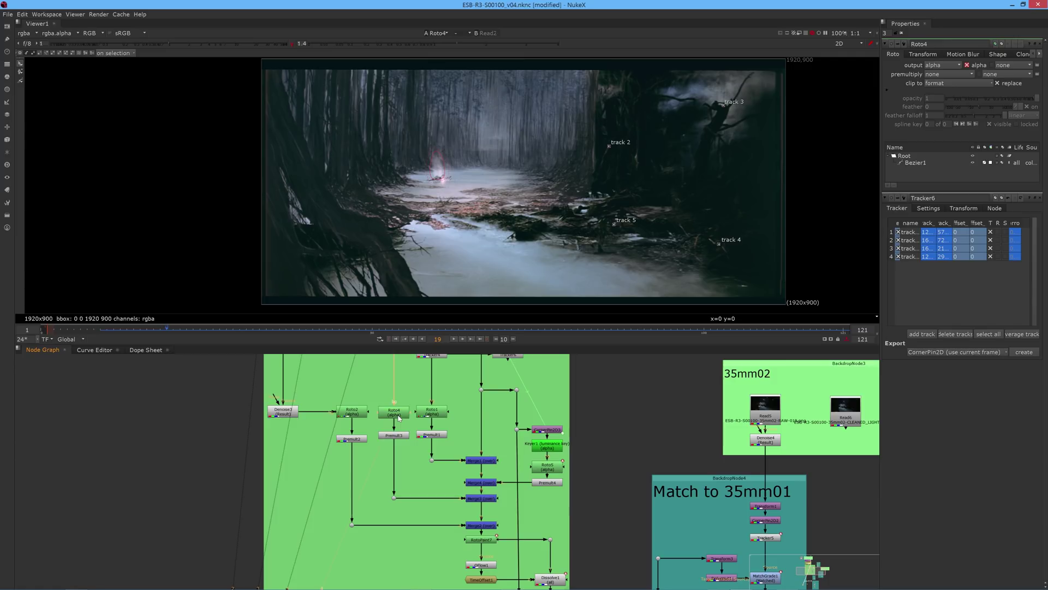
key("a")
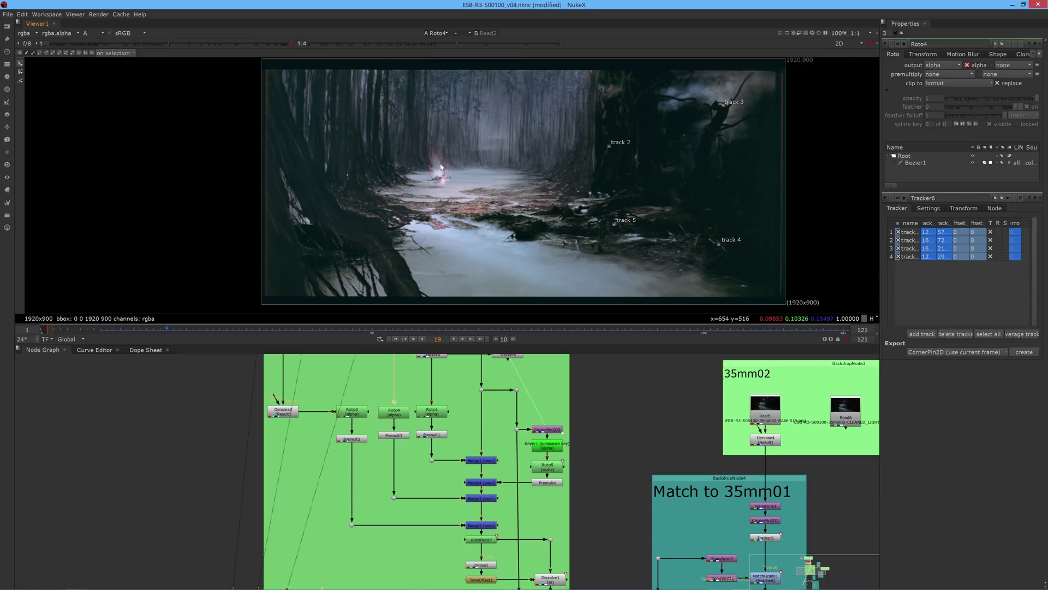
left_click(901, 33)
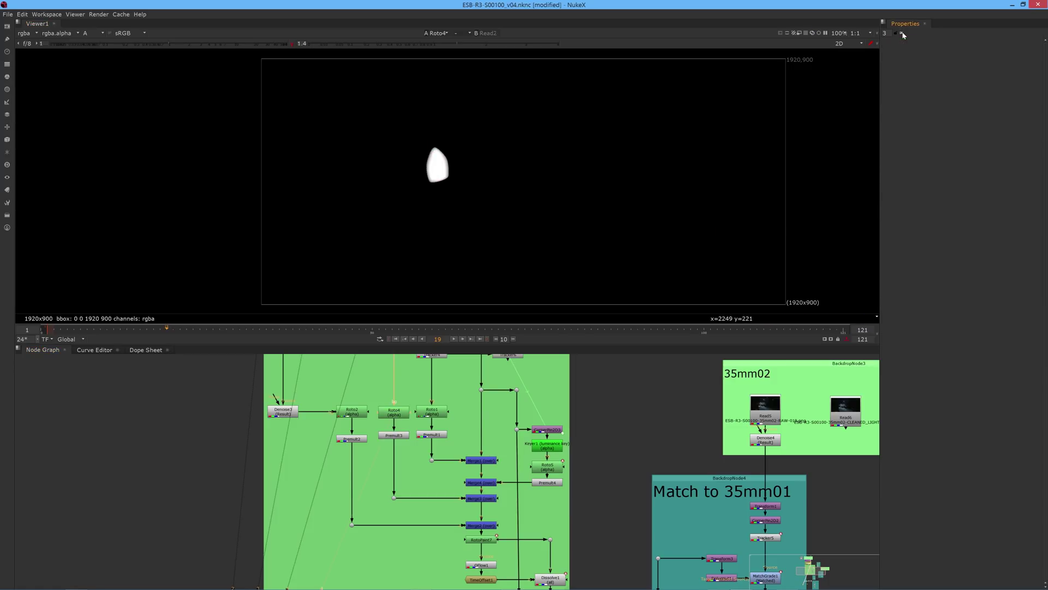
View the Premult3 output in colour and examine the masked mist patch up close
left_click(392, 436)
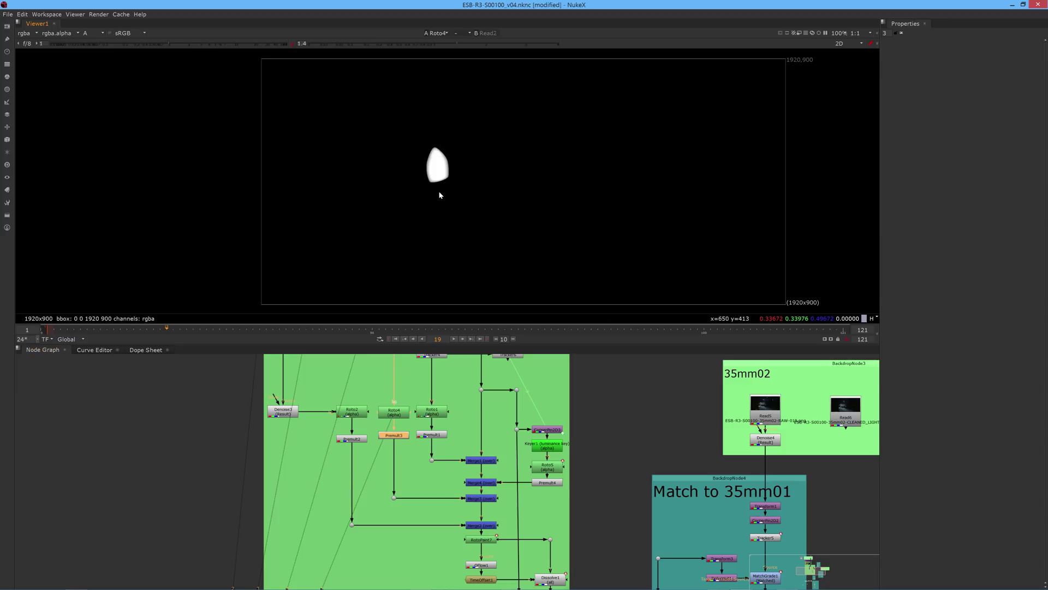
key("a")
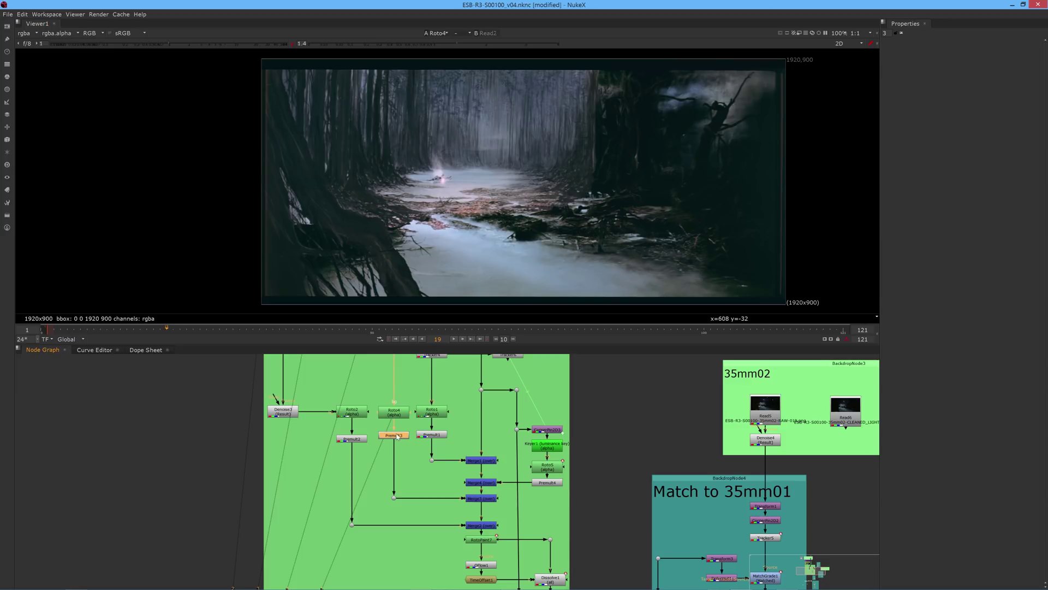
key("1")
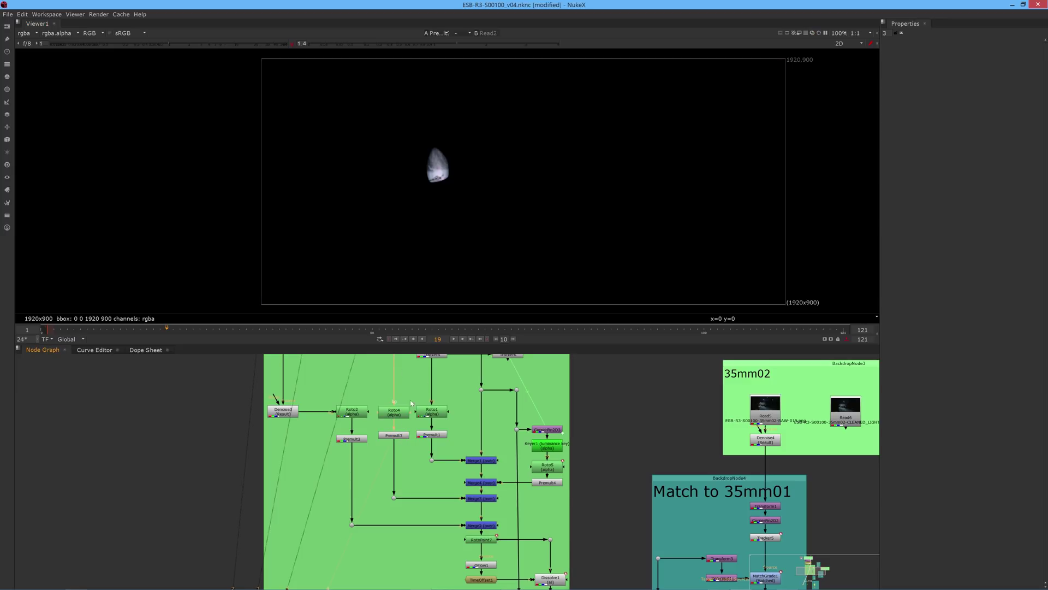
scroll(439, 166, "up", 3)
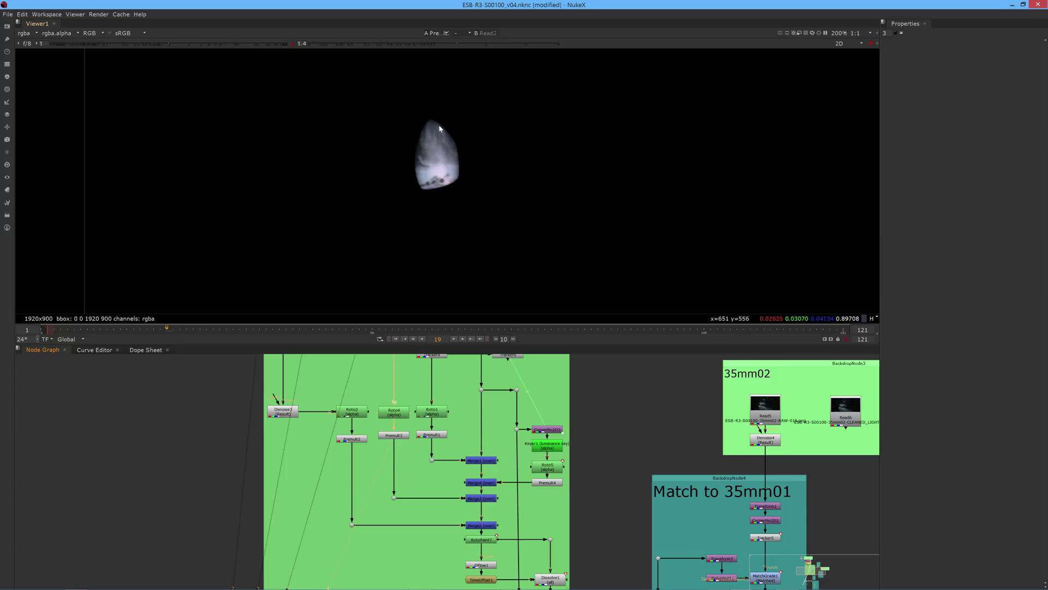
scroll(383, 394, "down", 3)
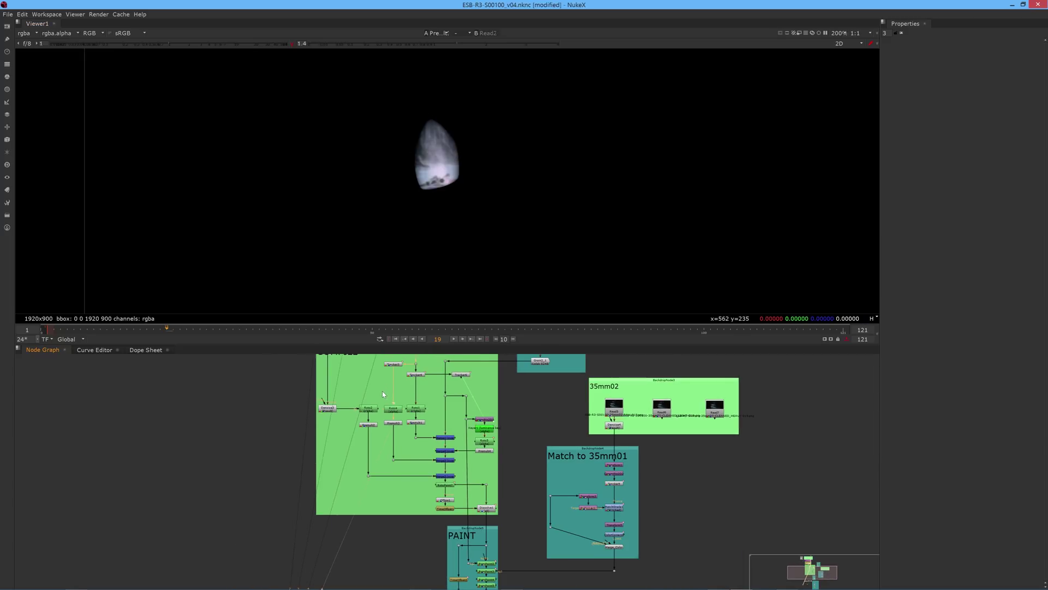
View the Merge3 composite and play it from frame 19 to frame 27
left_click(444, 461)
key("1")
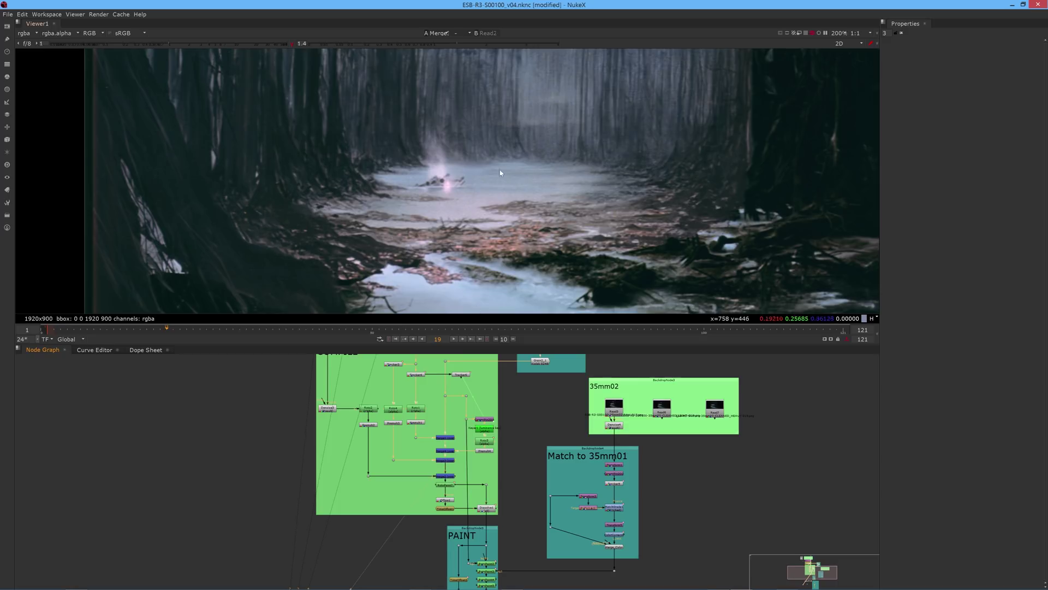
key("l")
middle_click_drag(422, 476, 427, 407)
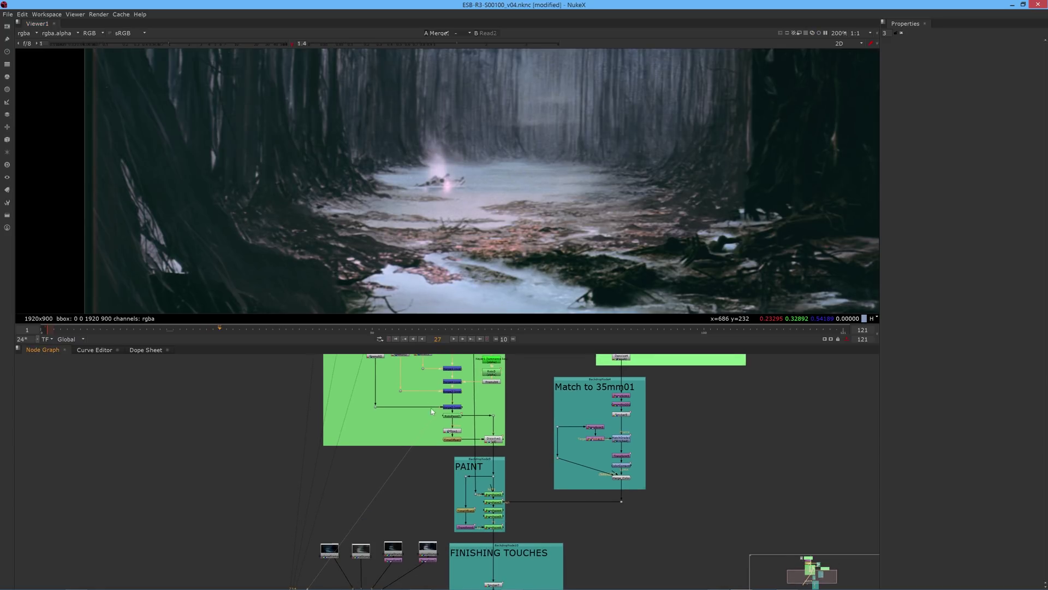
Point out the last merge in the COMPILE section and view the composite at frame 53
left_click(452, 407)
middle_click_drag(379, 383, 405, 491)
left_click(393, 329)
scroll(568, 139, "down", 2)
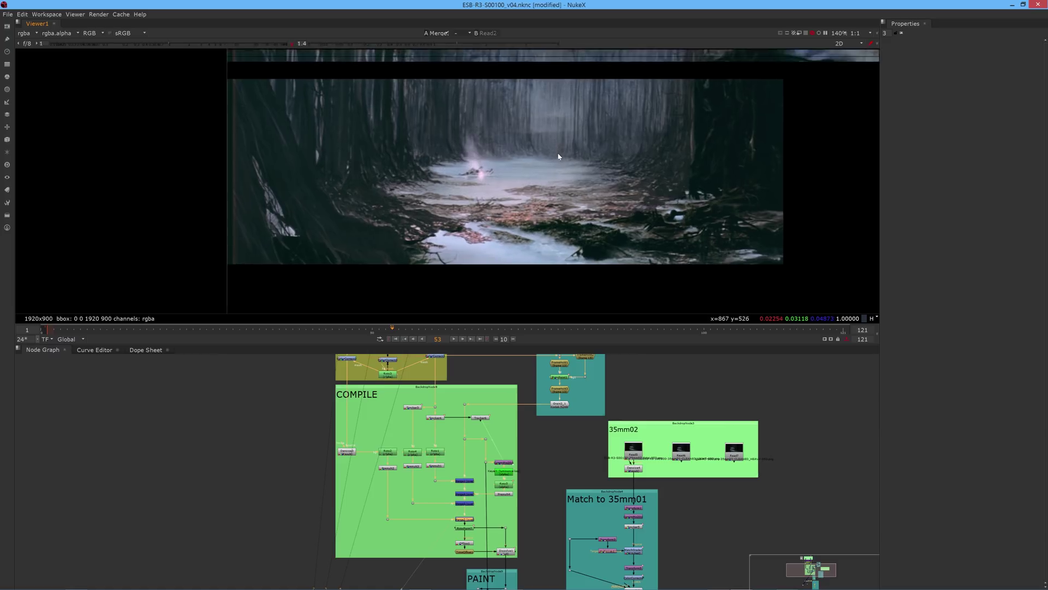
scroll(563, 158, "down", 1)
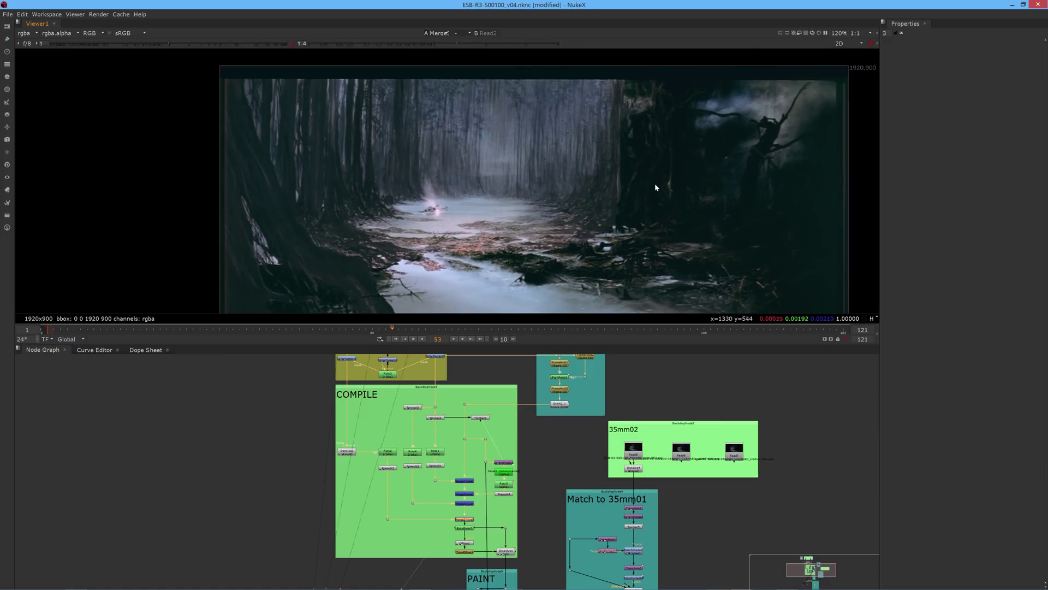
Show the Read2 plate at frame 57, then send Merge3 in the COMPILE section to the viewer for comparison
middle_click_drag(485, 397, 488, 529)
scroll(377, 358, "down", 2)
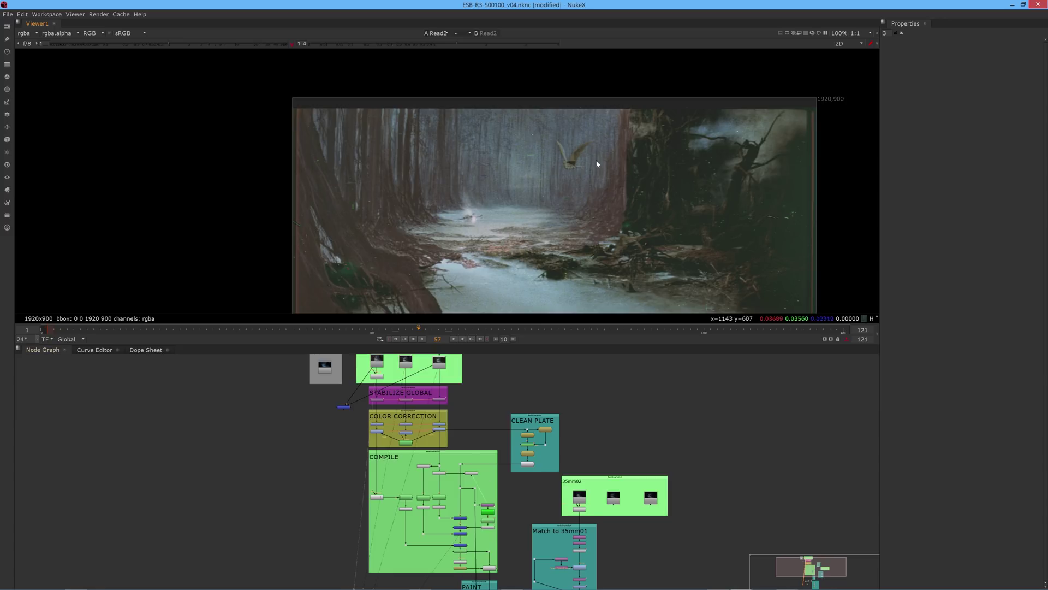
middle_click_drag(515, 424, 553, 372)
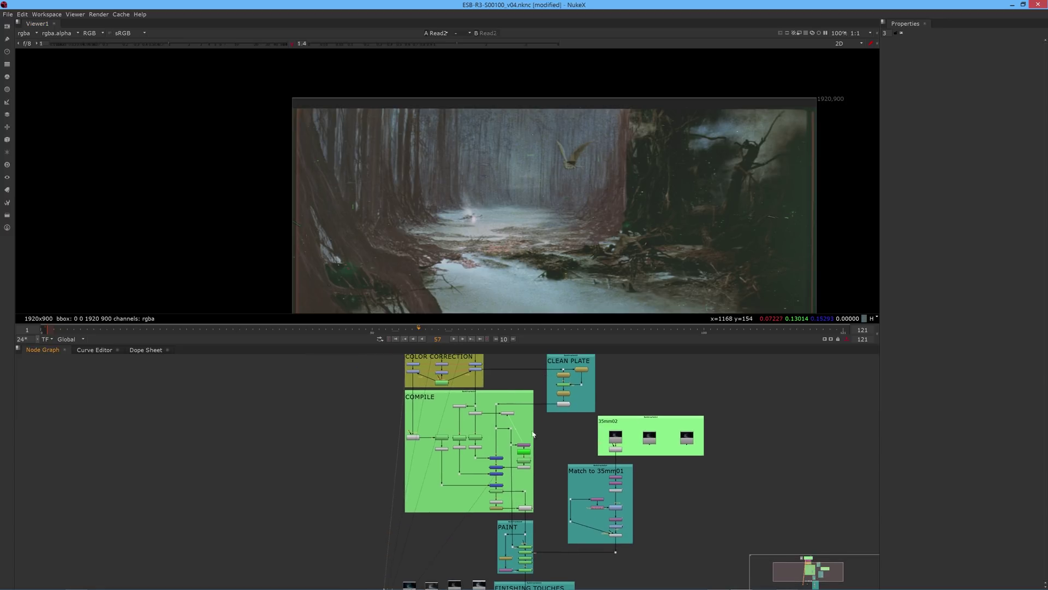
scroll(494, 493, "up", 3)
left_click(472, 447)
key("1")
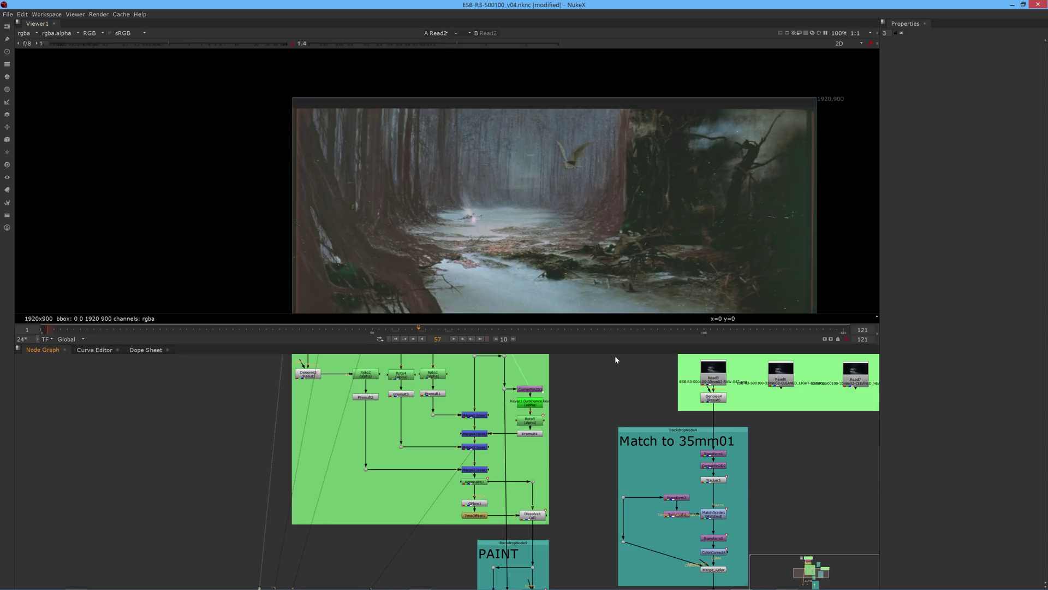
View Roto2 in the COMPILE section and open its properties to show the bezier shapes around the flying creature
left_click(371, 377)
key("1")
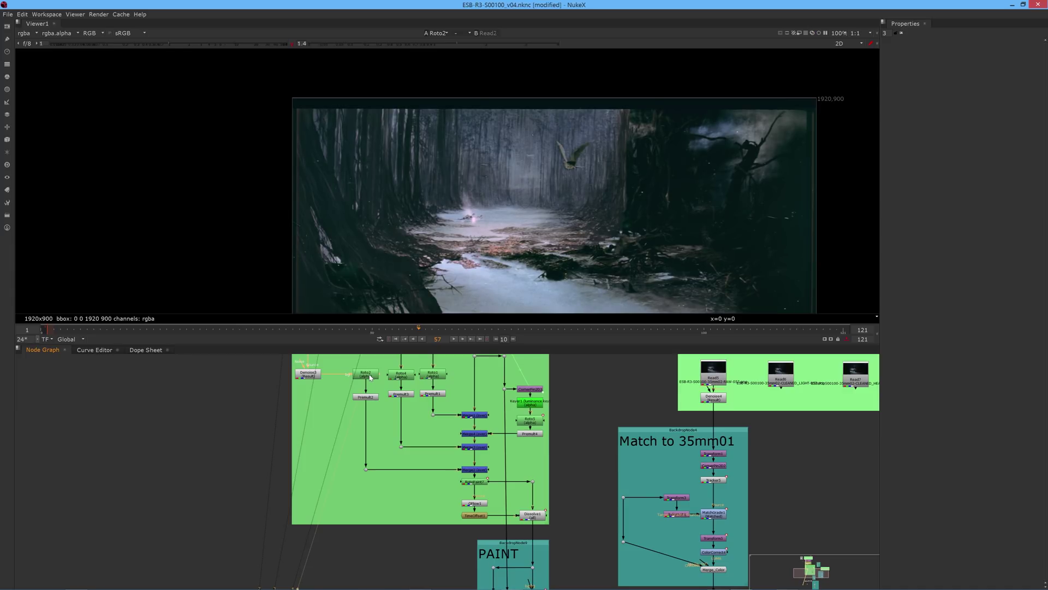
double_click(370, 377)
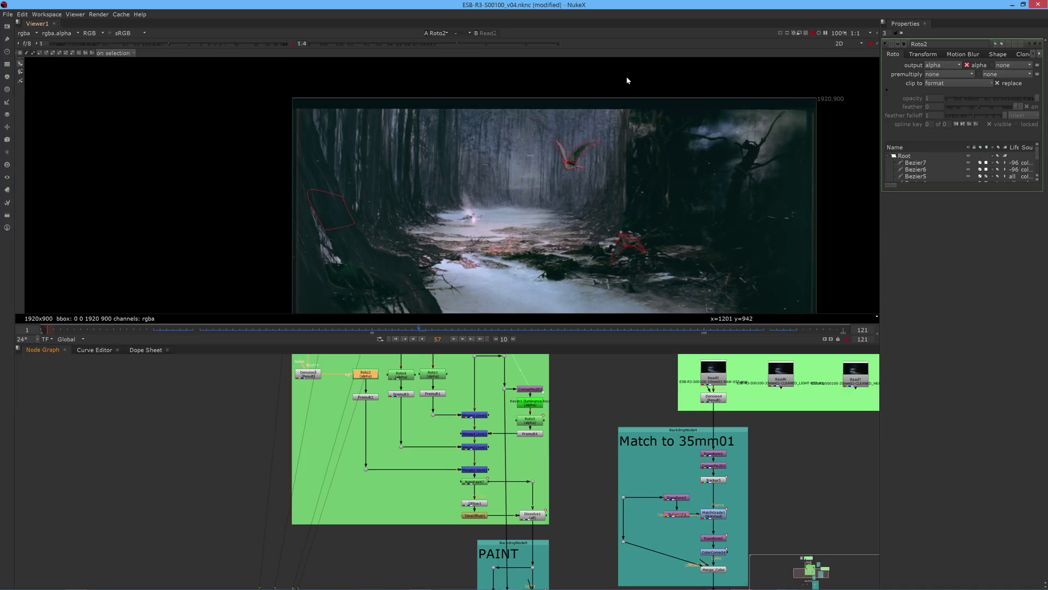
Trace the Roto2 input back up to the first 35mm01 plate and its STABILIZE GLOBAL node
scroll(337, 366, "down", 1)
middle_click_drag(336, 366, 344, 460)
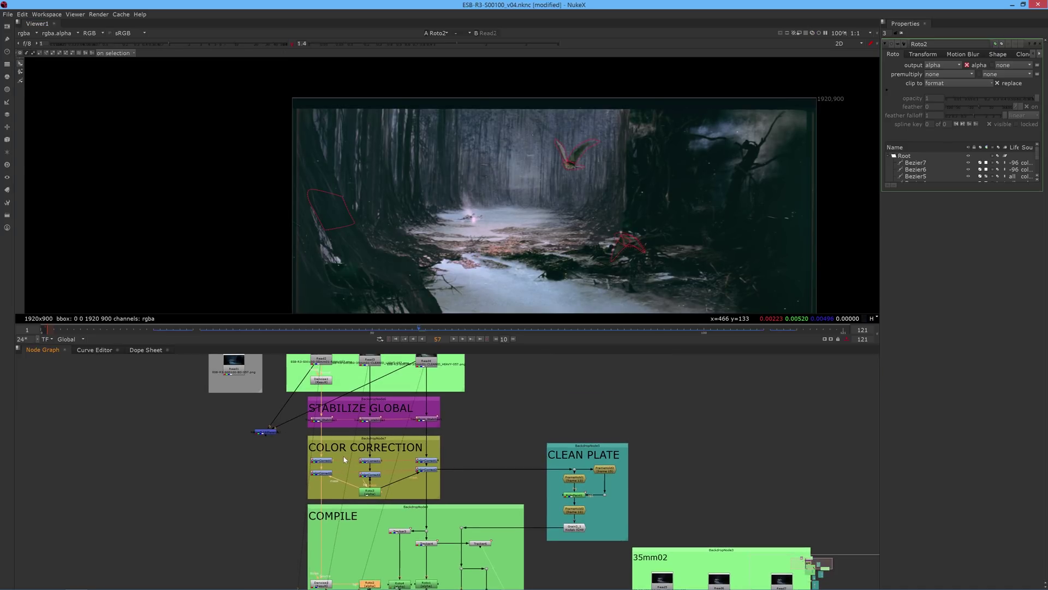
left_click(324, 359)
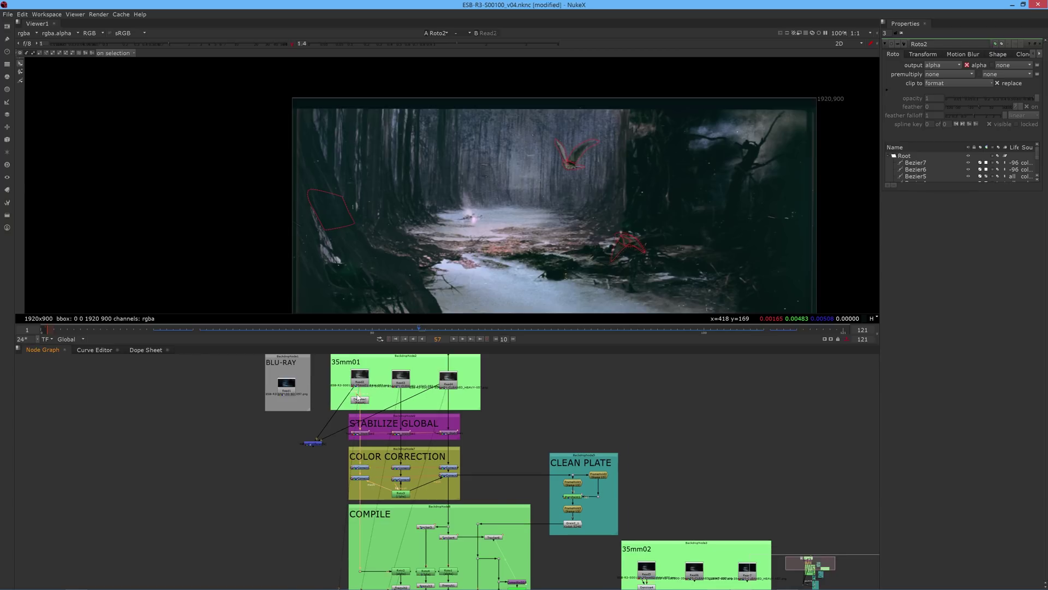
left_click(356, 433)
scroll(370, 535, "down", 2)
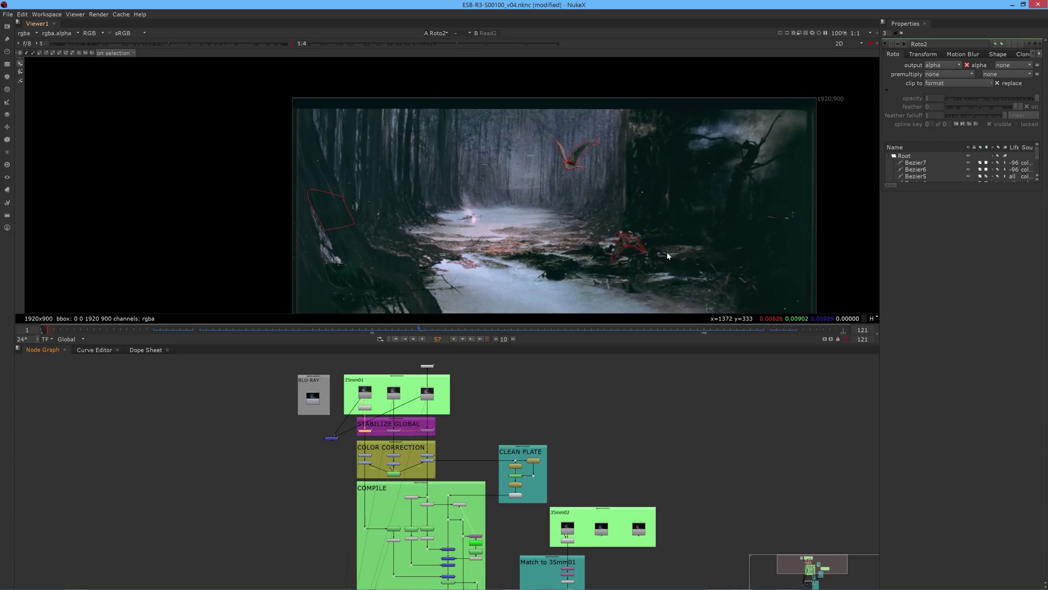
middle_click_drag(381, 512, 377, 451)
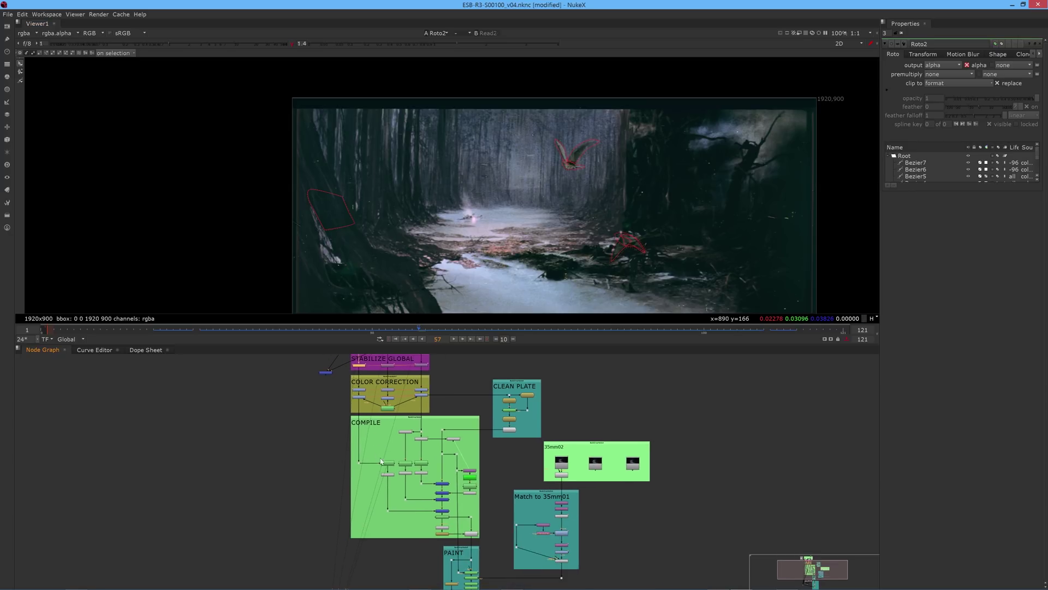
Examine the Roto2 shapes around the creature up close and view the output of the premult below it
double_click(386, 464)
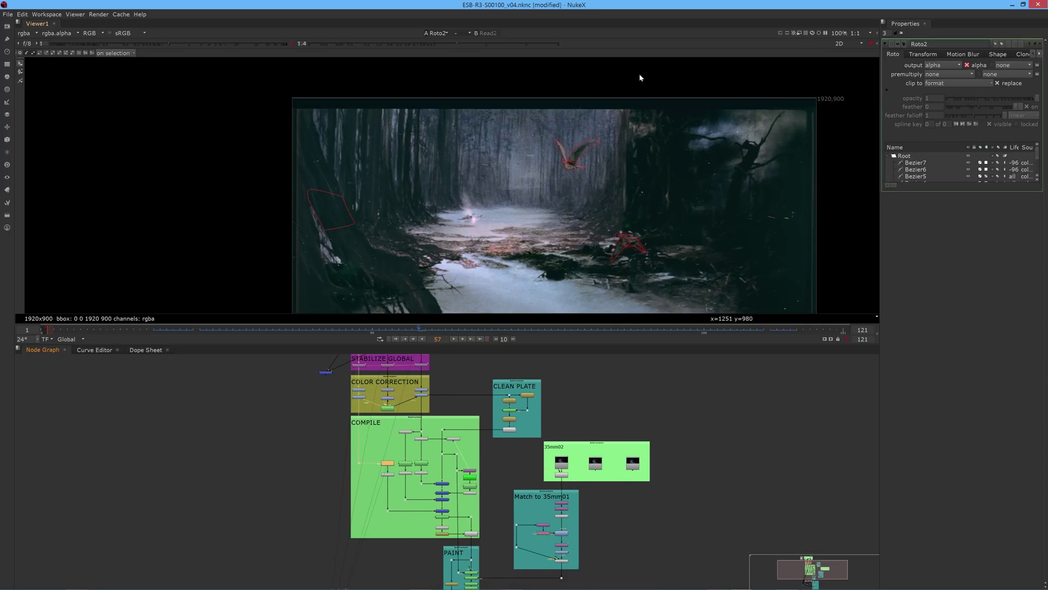
scroll(593, 191, "up", 3)
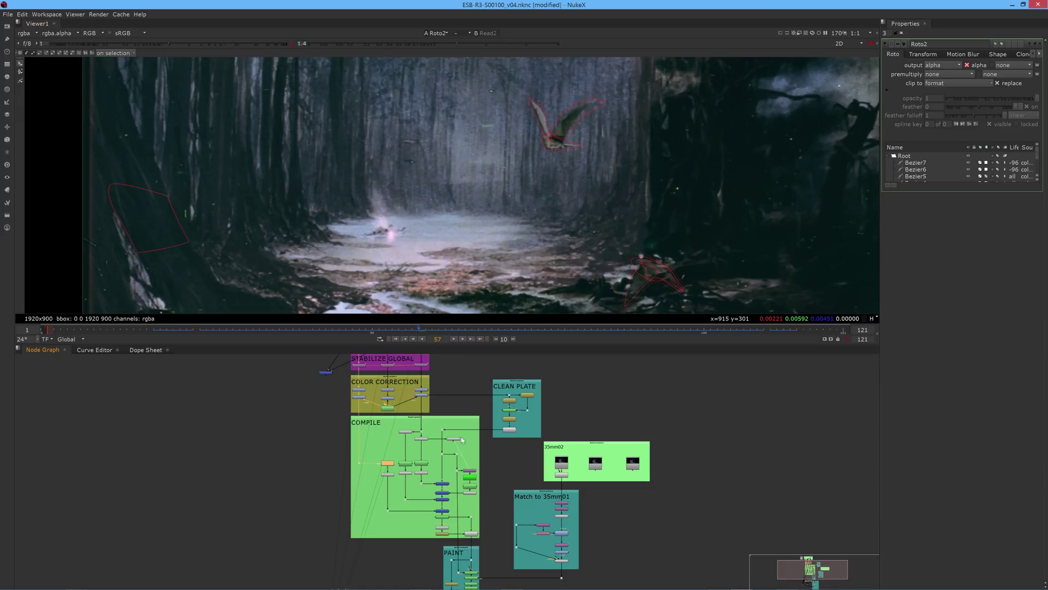
left_click(387, 475)
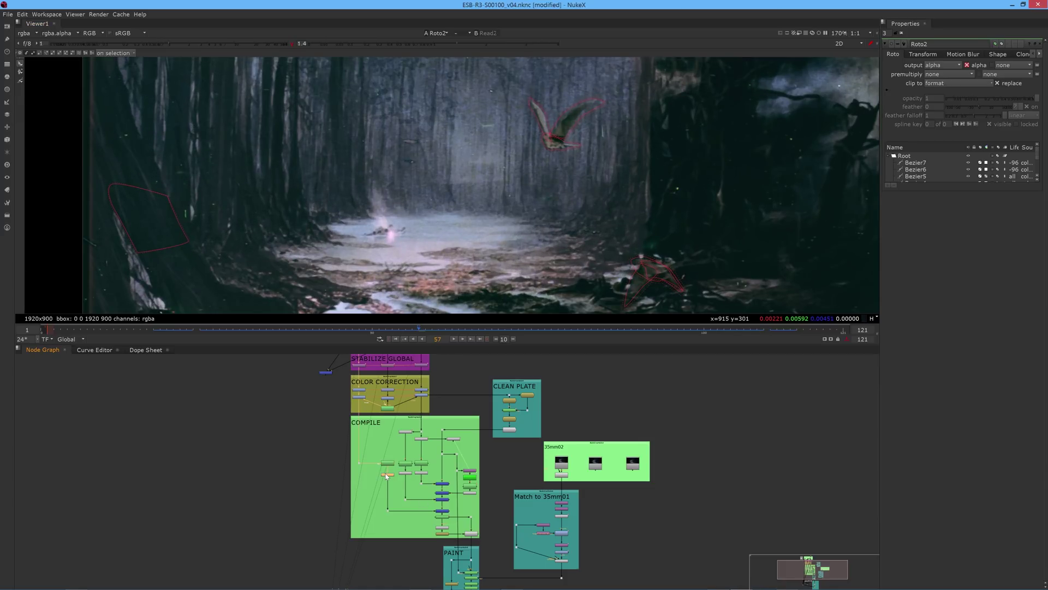
key("1")
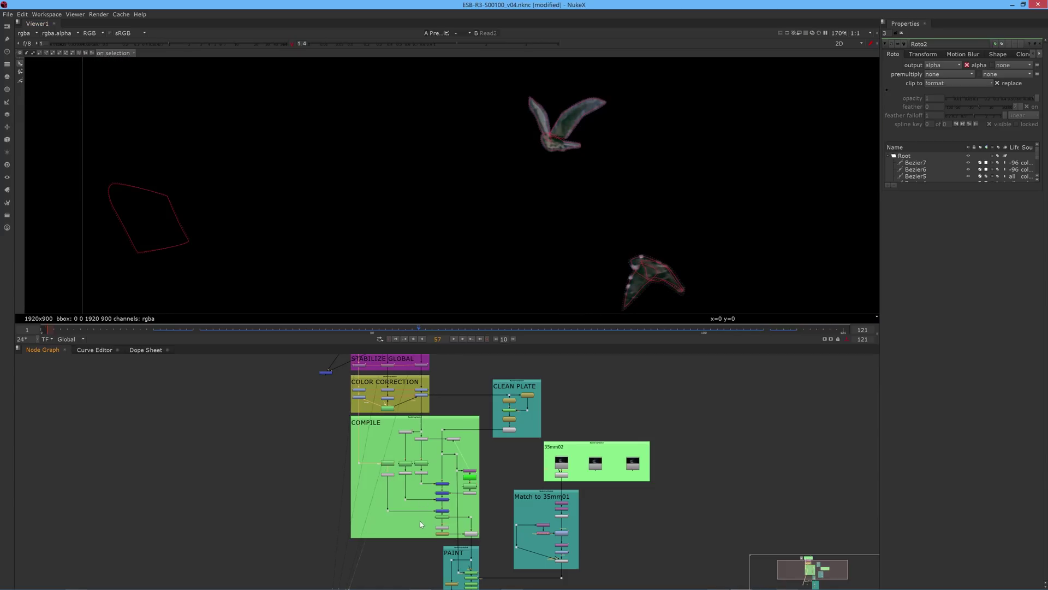
View the COMPILE merge just above the one that adds the Roto2 creature back, and locate that last merge
left_click(442, 500)
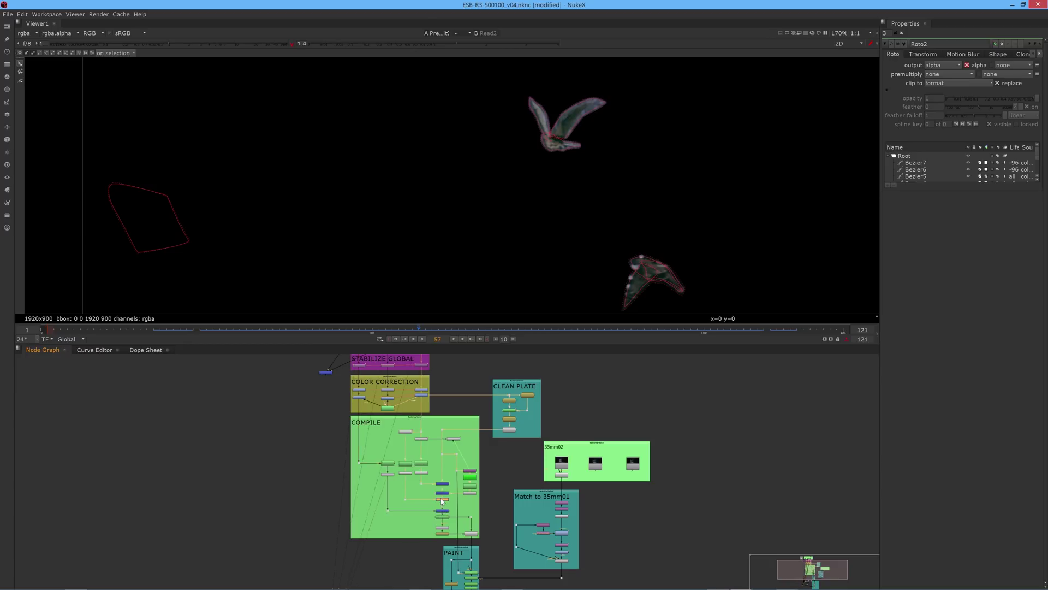
key("1")
scroll(442, 514, "up", 6)
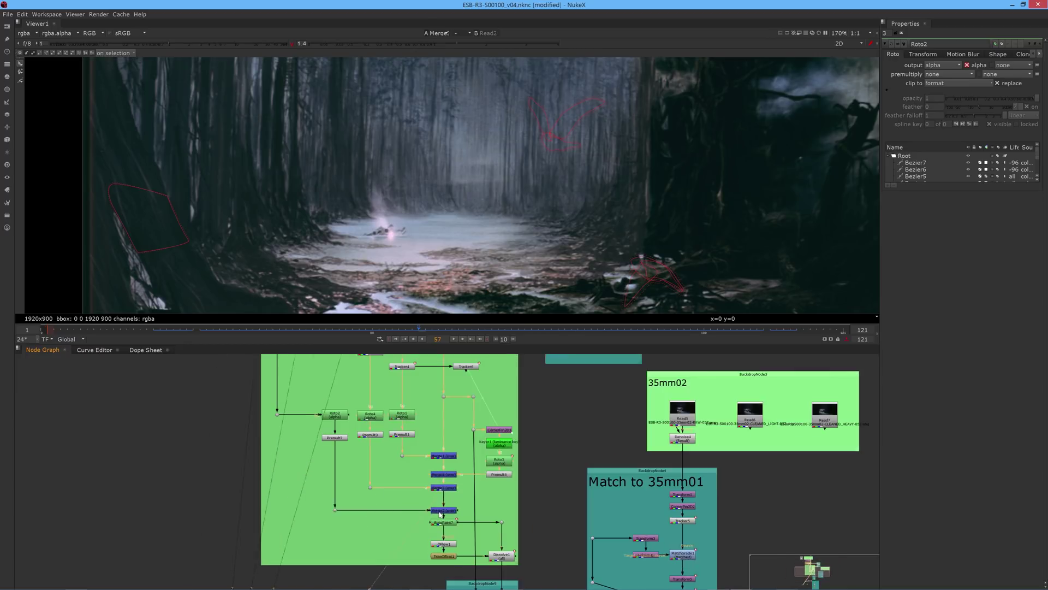
left_click(401, 506)
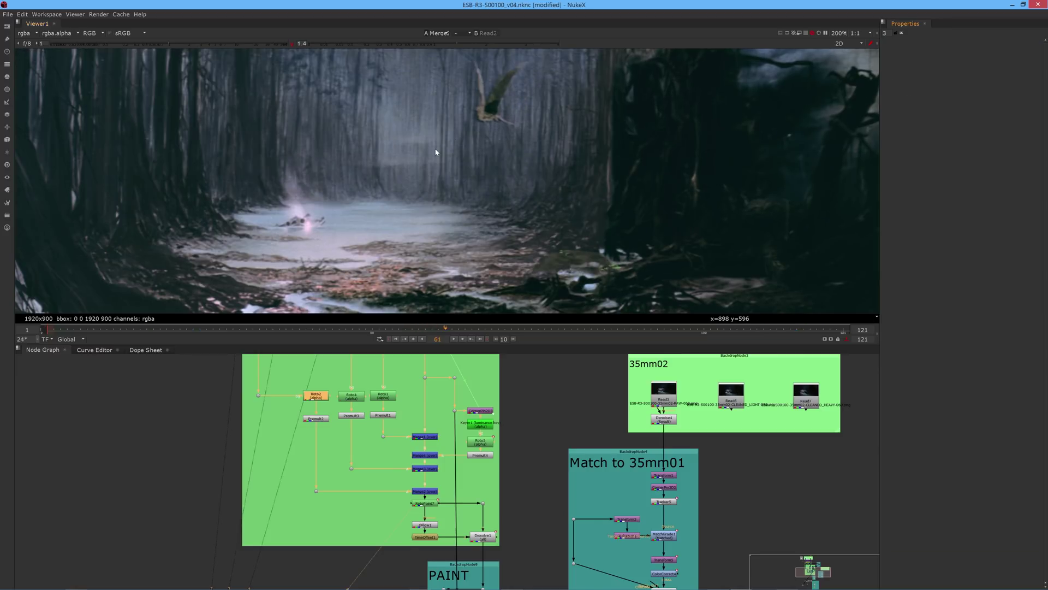
Step through the last merge's composite between frames 58 and 68, examining the creature's reflection near the roots and then the full frame
key("Left")
scroll(598, 266, "up", 1)
key("Left")
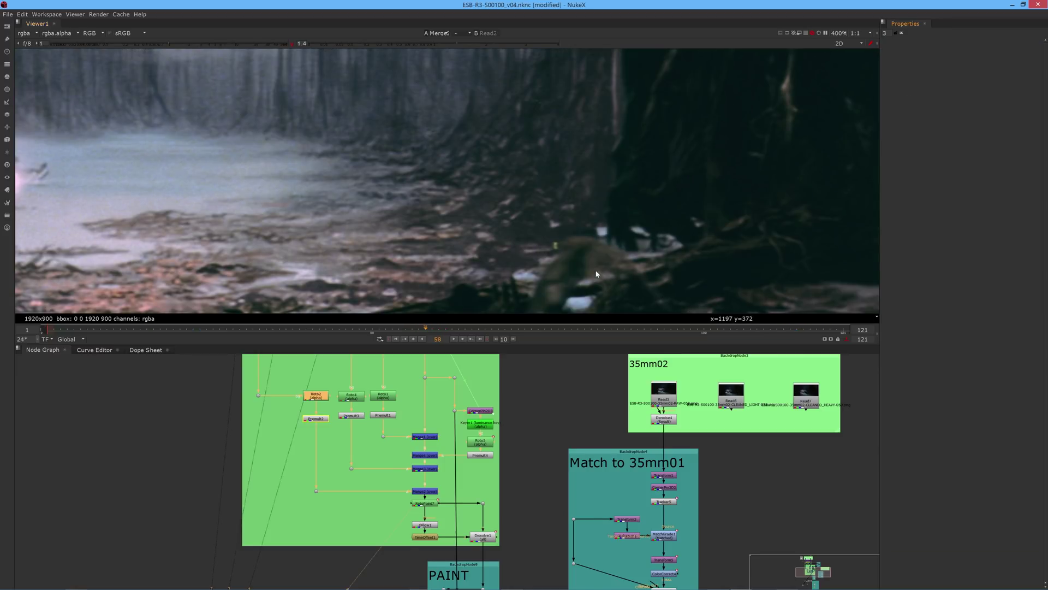
middle_click_drag(588, 276, 558, 200)
key("Right")
key("Right")
key("Right")
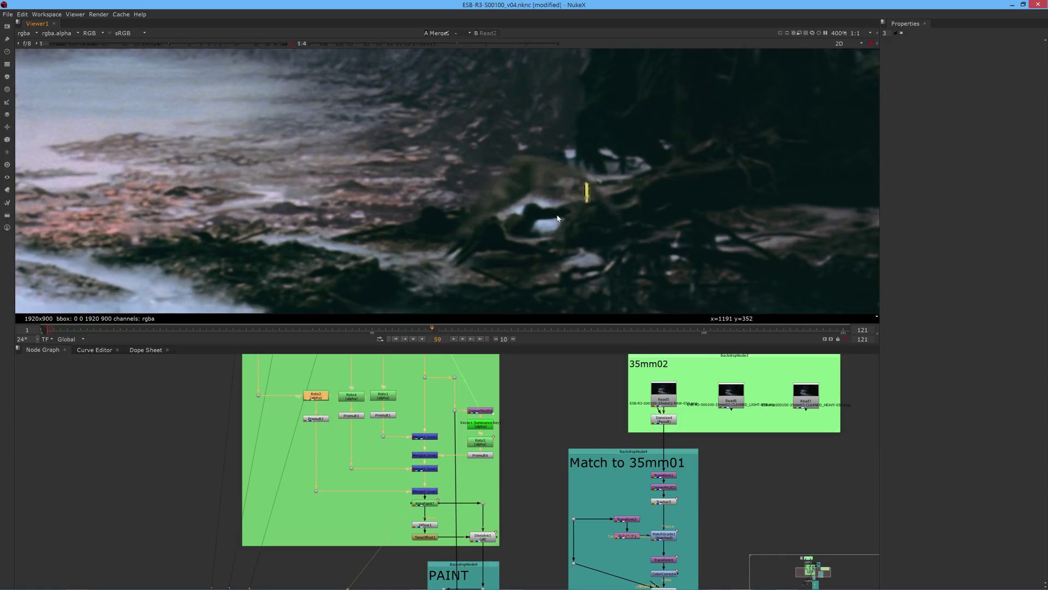
key("Right")
key("Right")
key("Right")
key("Right")
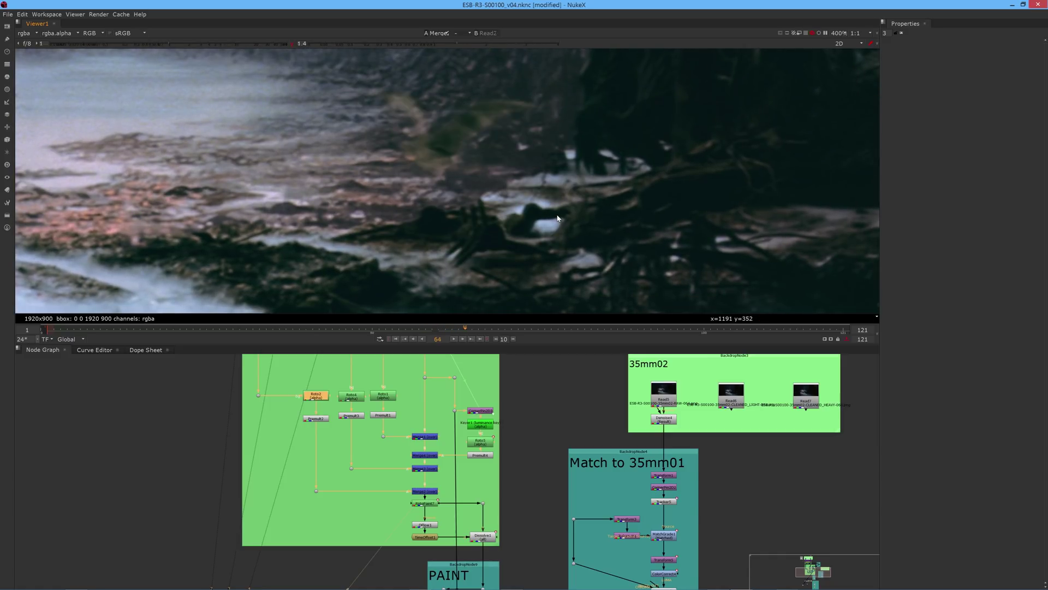
key("Right")
key("Right")
key("Right")
scroll(455, 173, "down", 8)
scroll(422, 168, "up", 4)
middle_click_drag(410, 158, 434, 197)
scroll(433, 198, "down", 1)
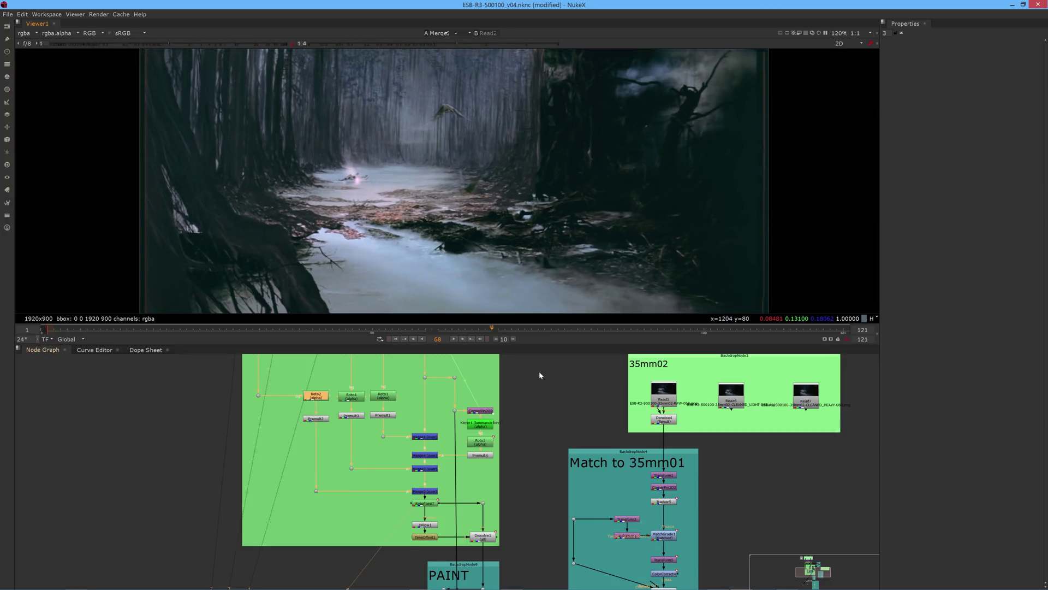
View the RotoPaint7 output below the last merge, and compare the two on the foreground water at frame 9
middle_click_drag(426, 525, 424, 449)
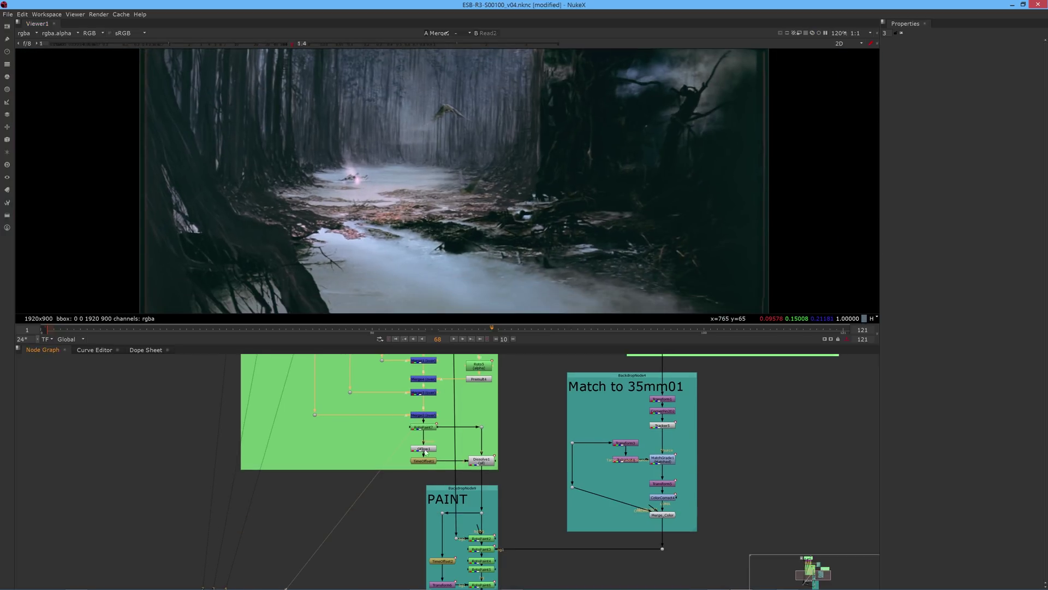
left_click(423, 428)
key("1")
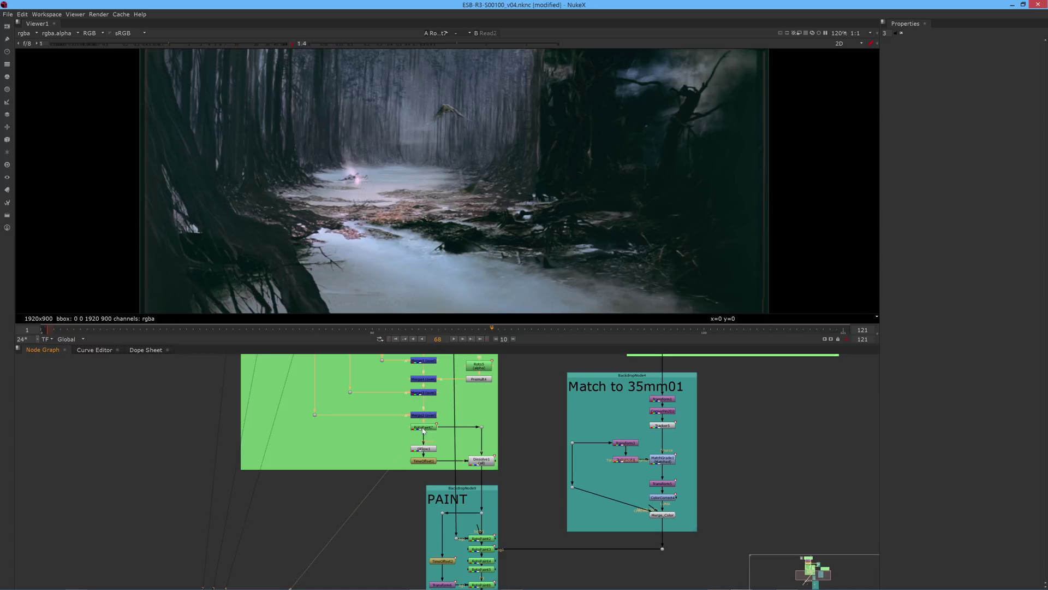
left_click(103, 330)
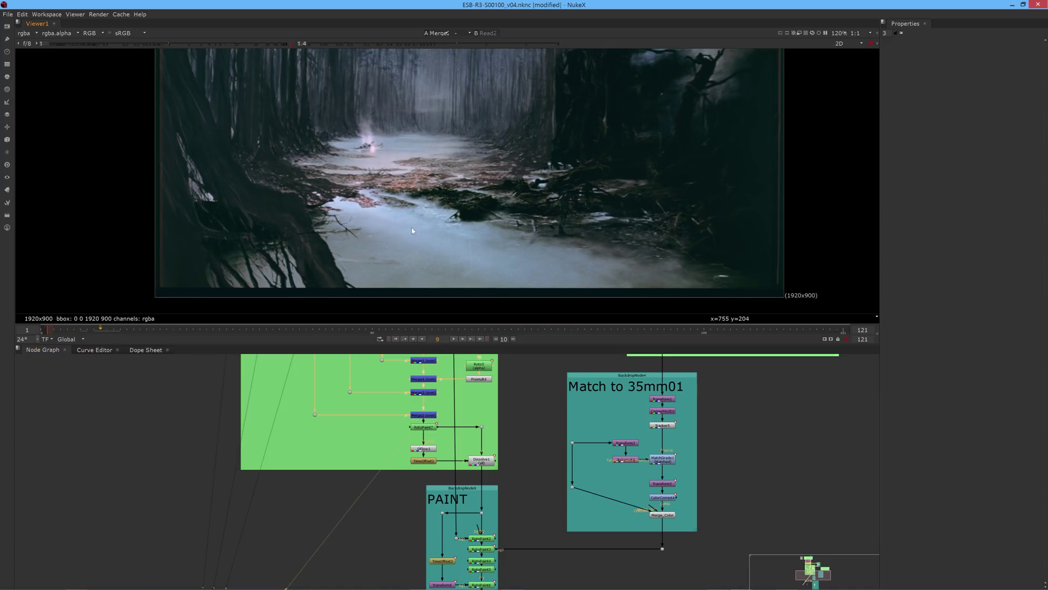
scroll(456, 256, "up", 5)
middle_click_drag(444, 265, 435, 206)
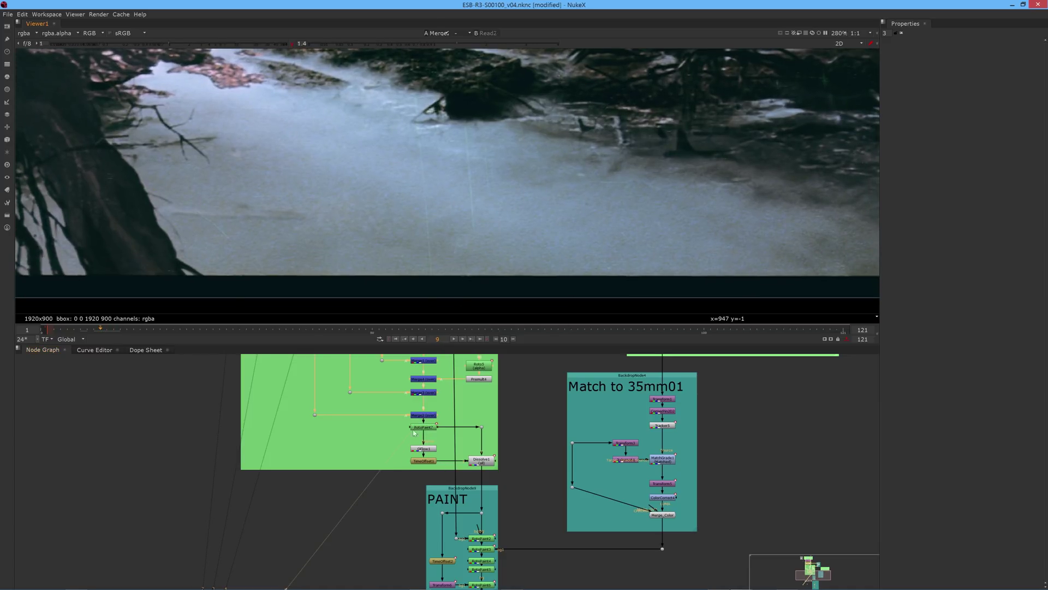
key("1")
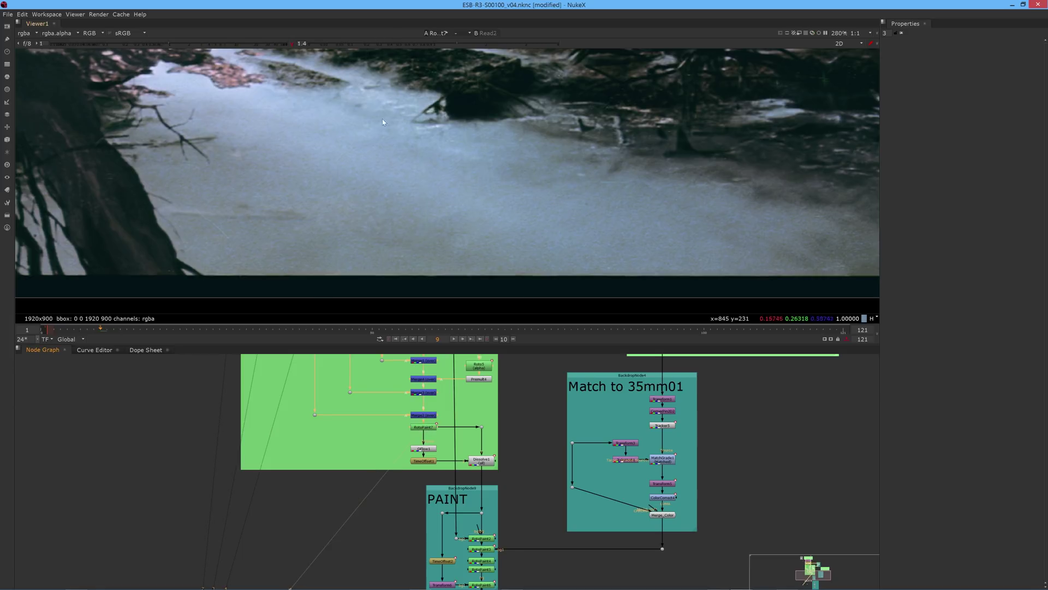
Open the RotoPaint7 properties to show its paint strokes, then switch between the last merge and RotoPaint7 at frame 9
double_click(429, 427)
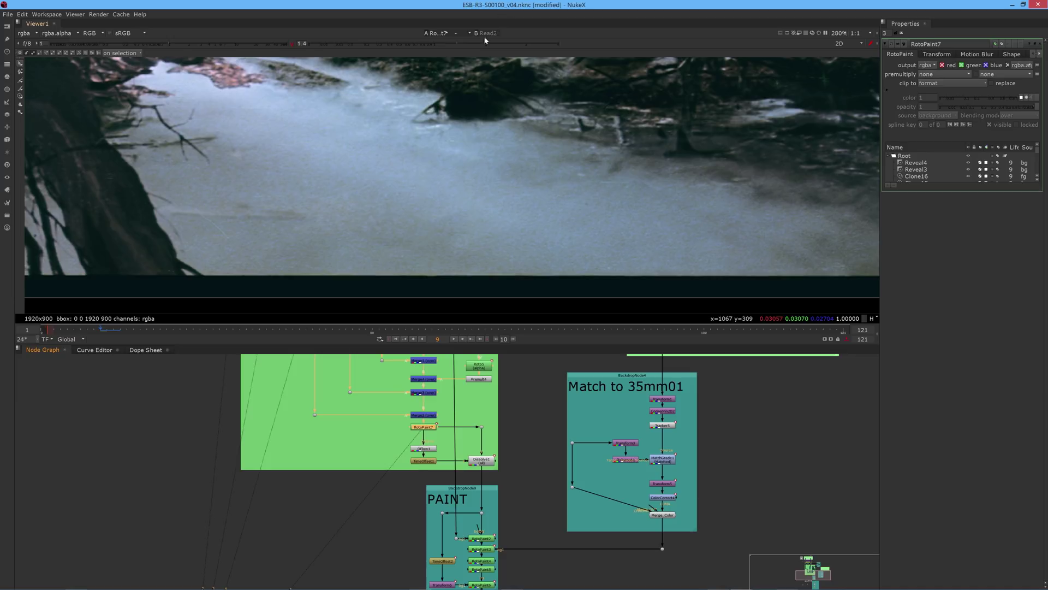
left_click(421, 417)
key("1")
left_click(424, 429)
key("1")
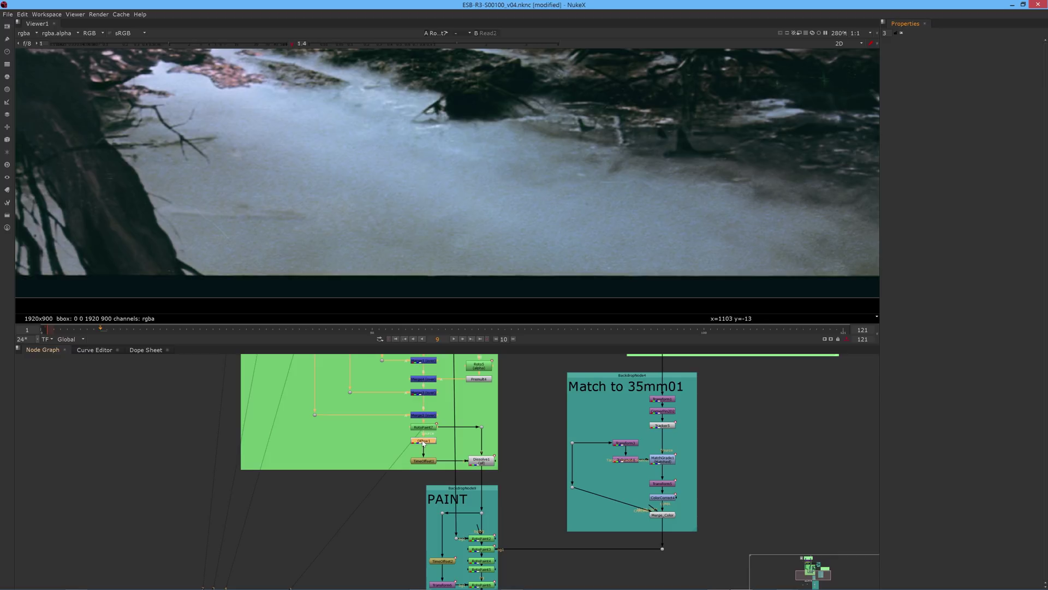
Open the OFlow1 settings and view the node's output over the full frame
double_click(423, 441)
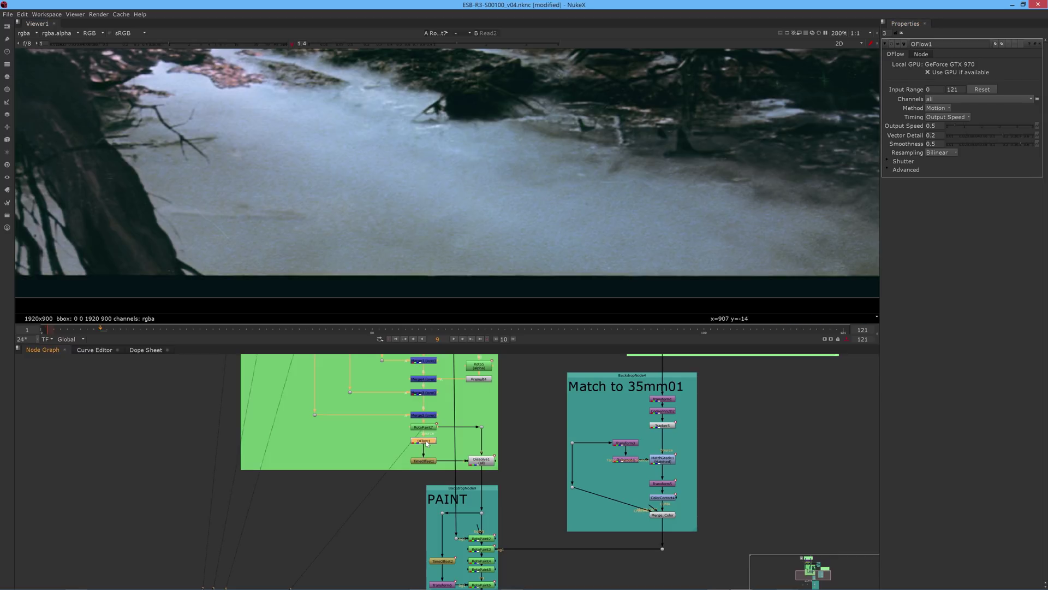
key("1")
scroll(481, 137, "down", 5)
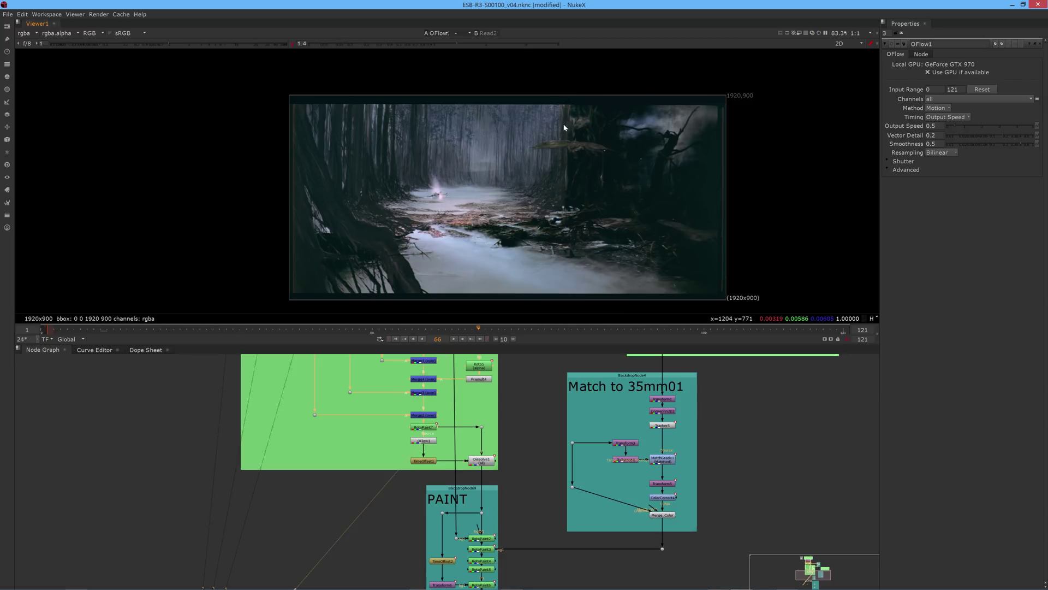
Examine the flying creature up close in the OFlow1 output, stepping up to frame 70
scroll(563, 127, "up", 3)
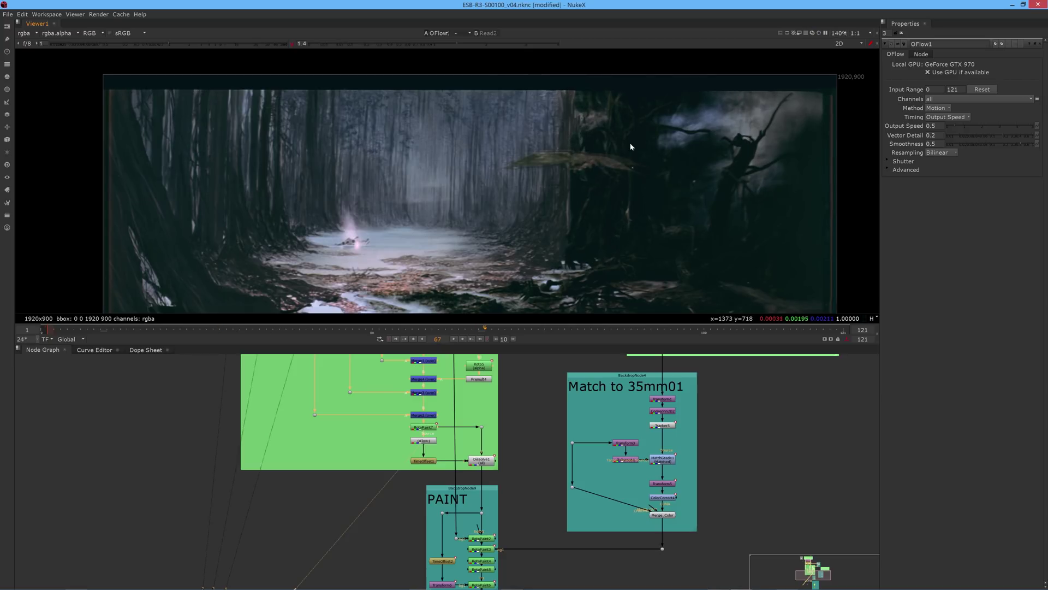
scroll(630, 146, "up", 2)
scroll(655, 148, "up", 2)
key("Right")
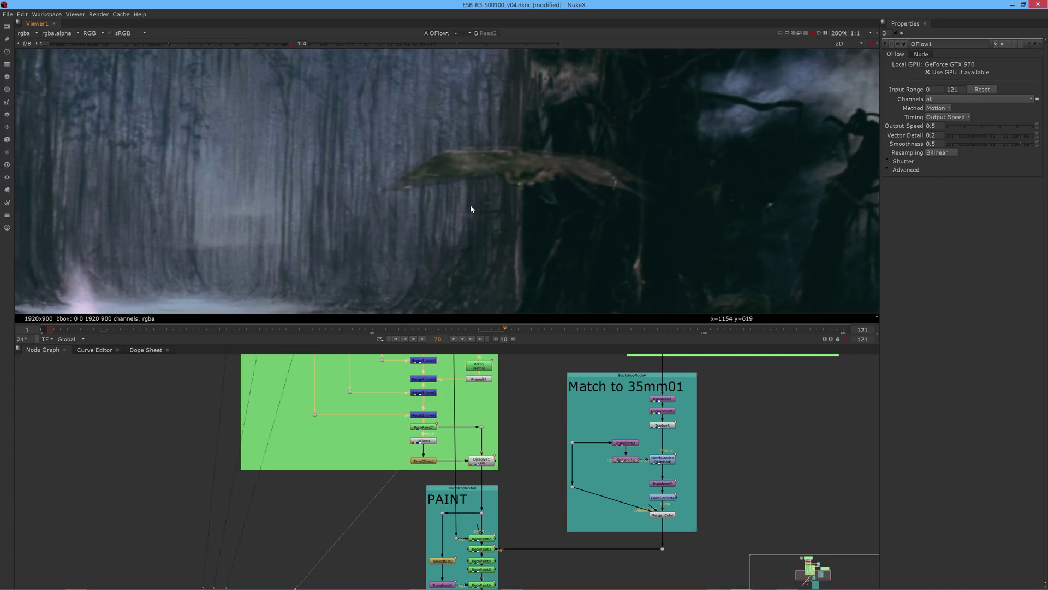
key("Right")
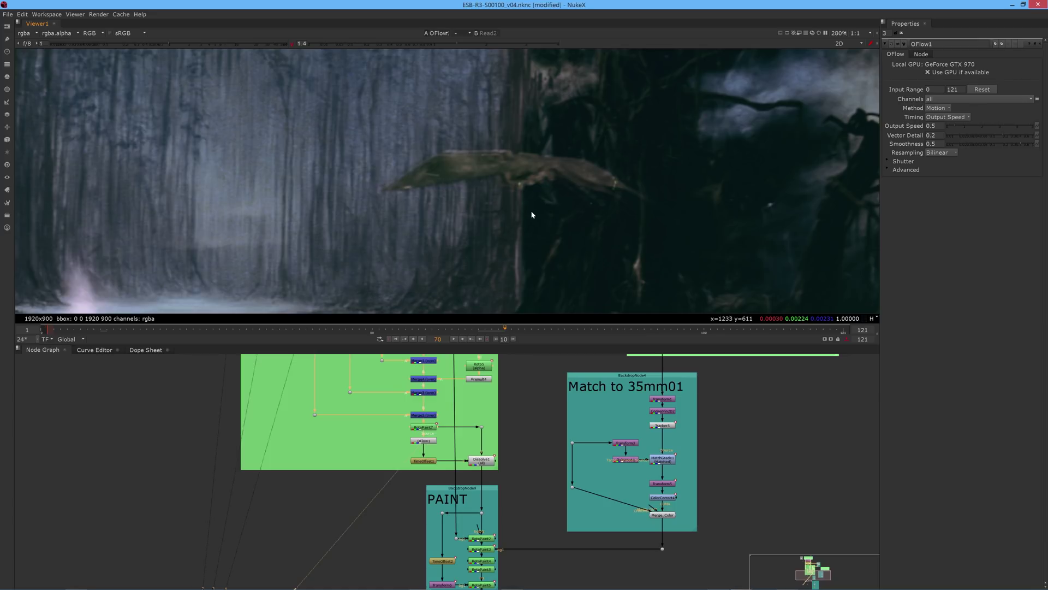
View the full RotoPaint7 output near the start of the shot and step back to frame 8
scroll(532, 214, "down", 5)
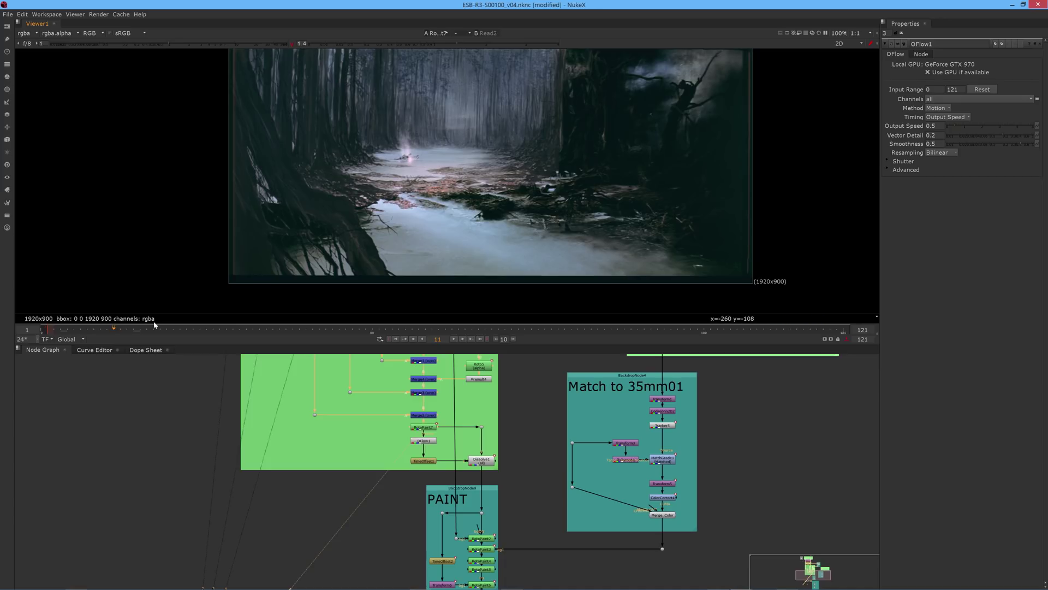
left_click(103, 328)
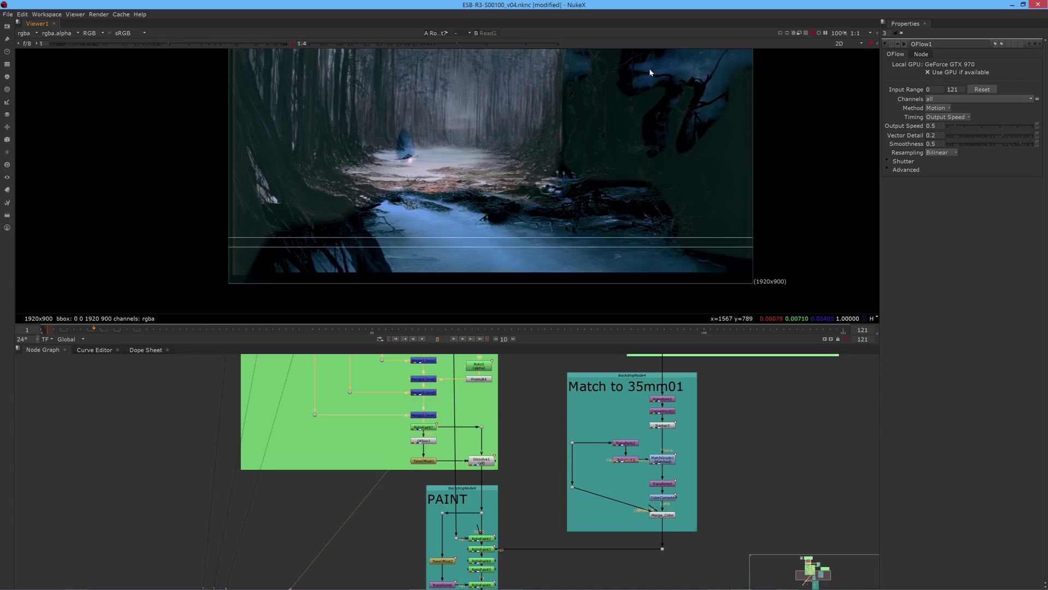
key("Left")
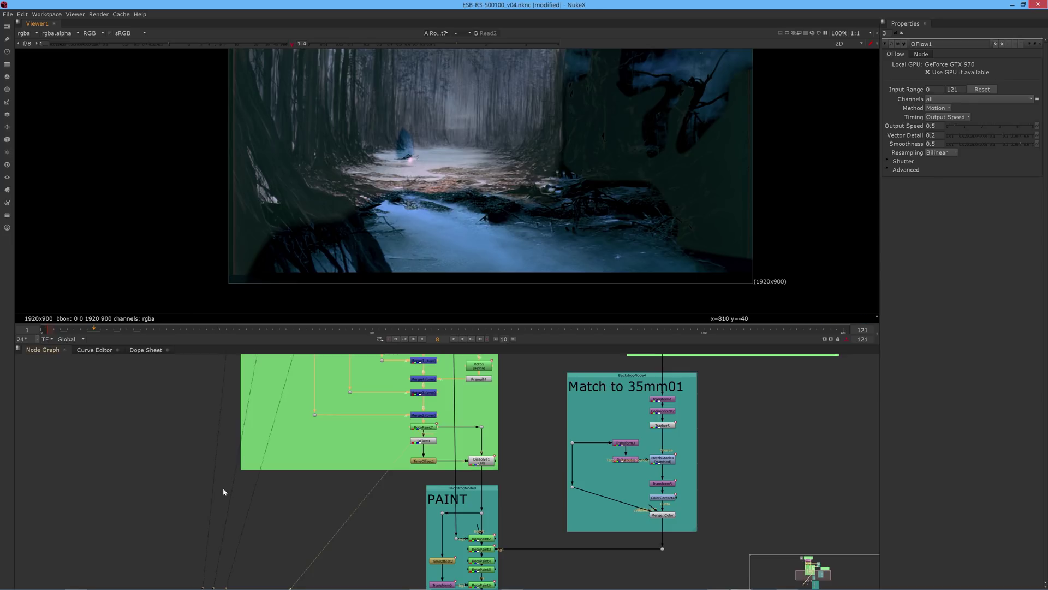
View the middle 35mm01 plate at frame 8 and step to frame 9 to compare the two frames
scroll(201, 481, "down", 10)
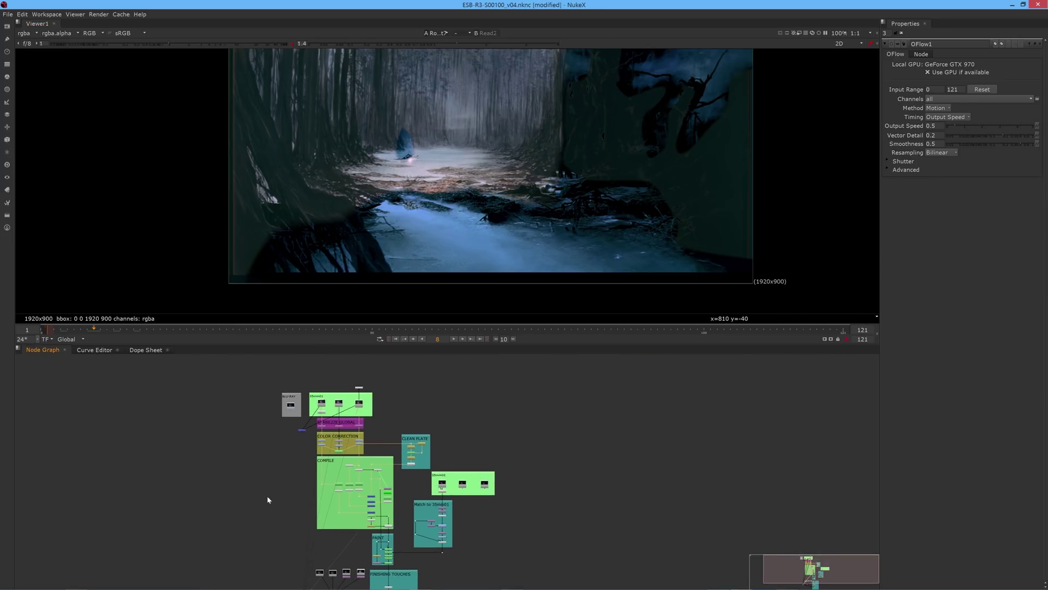
left_click(341, 406)
key("1")
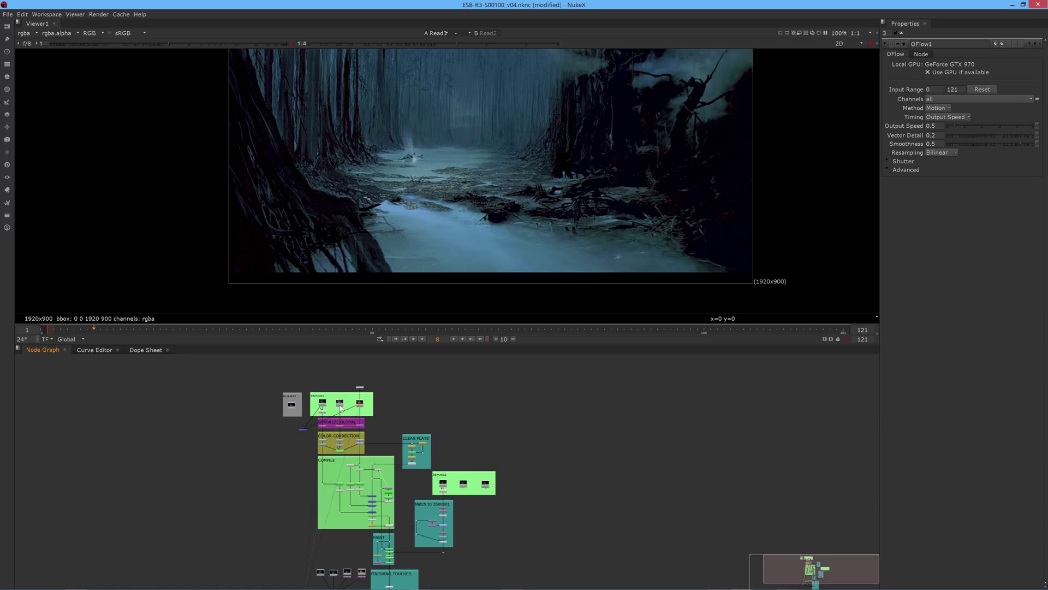
key("Right")
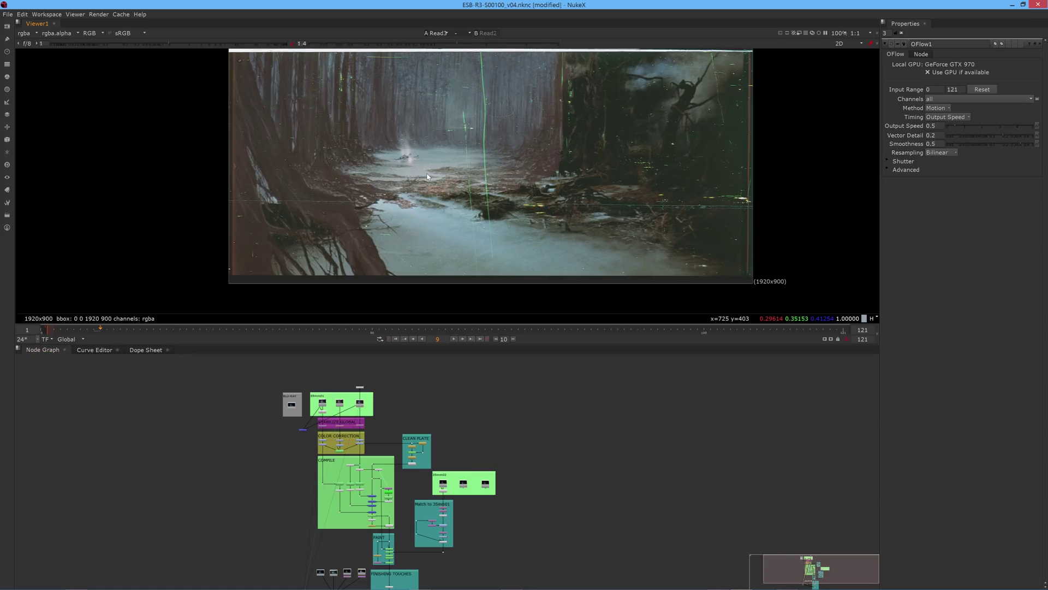
View the Blu-ray plate at frame 1 and step forward to frame 7
scroll(453, 149, "up", 1)
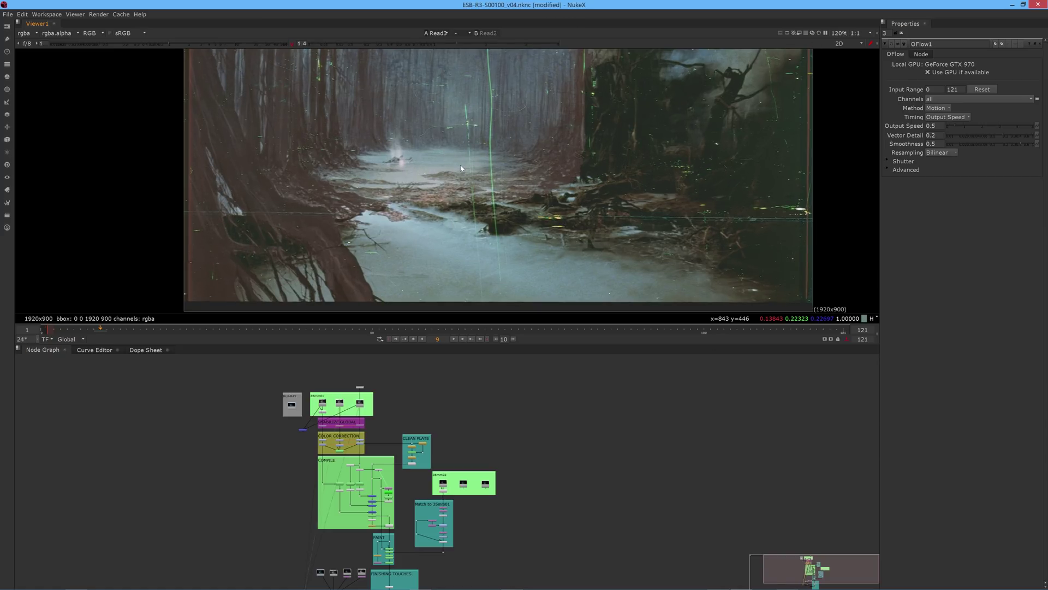
key("Left")
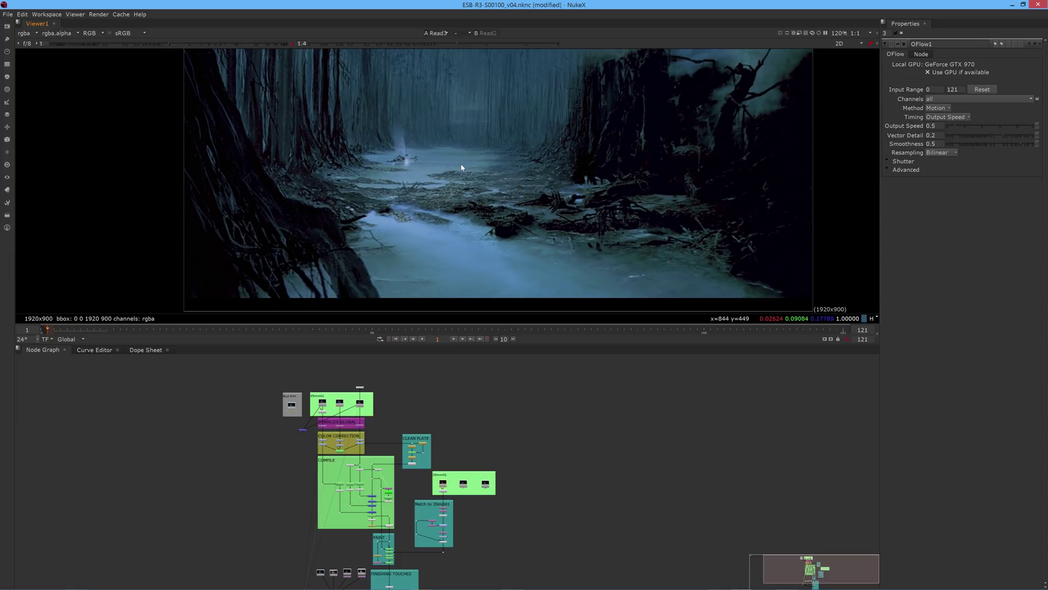
key("Right")
key("Right")
key("Right")
key("Right")
key("Right")
key("Right")
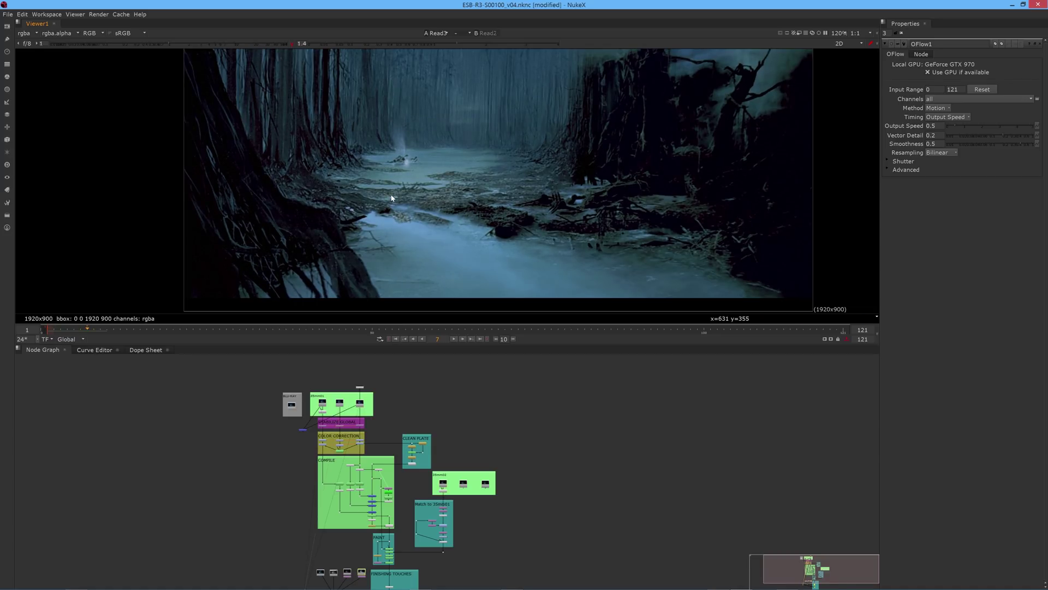
View the first 35mm01 plate and step forward to frame 9
left_click(322, 402)
key("1")
key("Right")
key("Right")
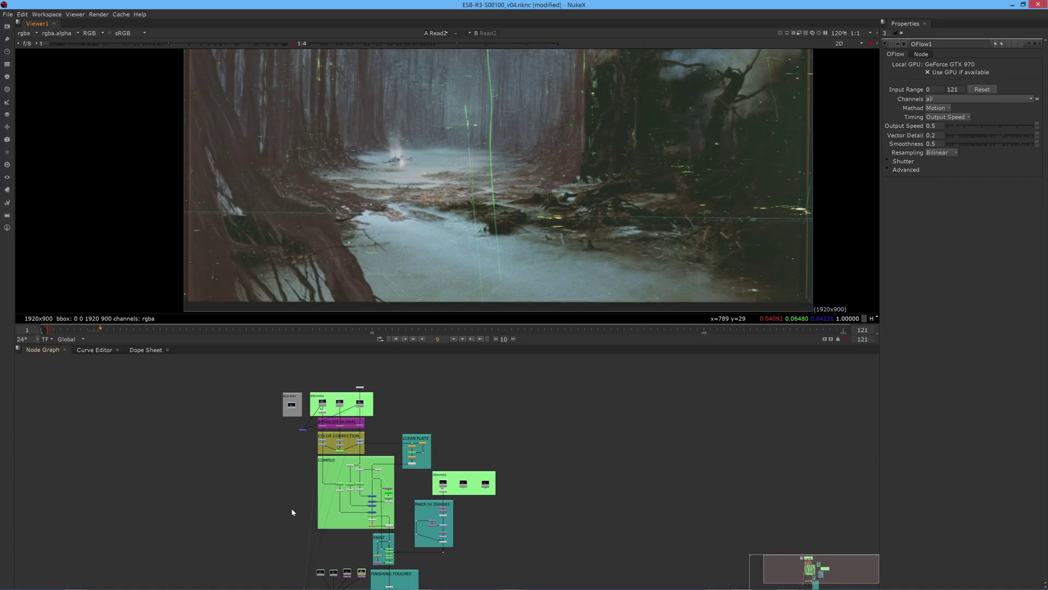
View the OFlow1 output at the end of the compile group, and open the TimeOffset1 settings and view that node's output
scroll(275, 519, "down", 2)
scroll(254, 582, "up", 4)
scroll(447, 469, "up", 5)
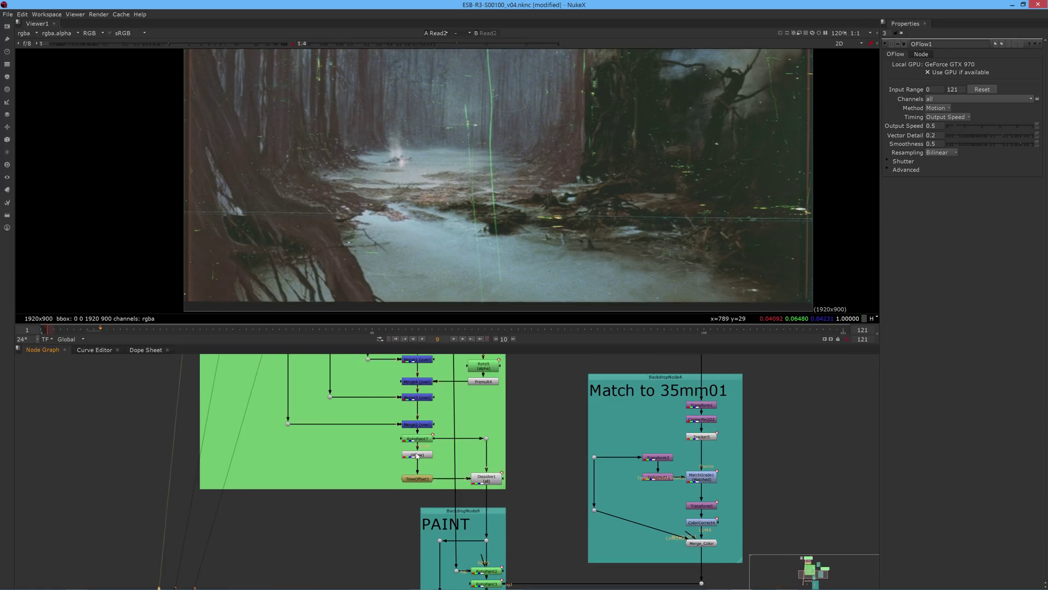
key("1")
left_click(417, 478)
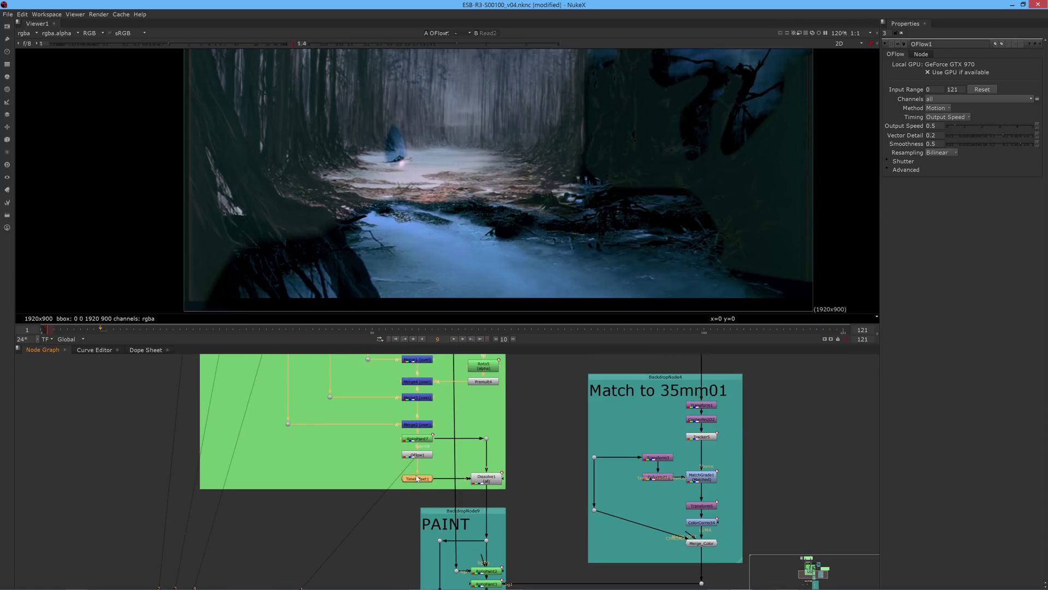
double_click(417, 479)
key("1")
scroll(421, 491, "up", 3)
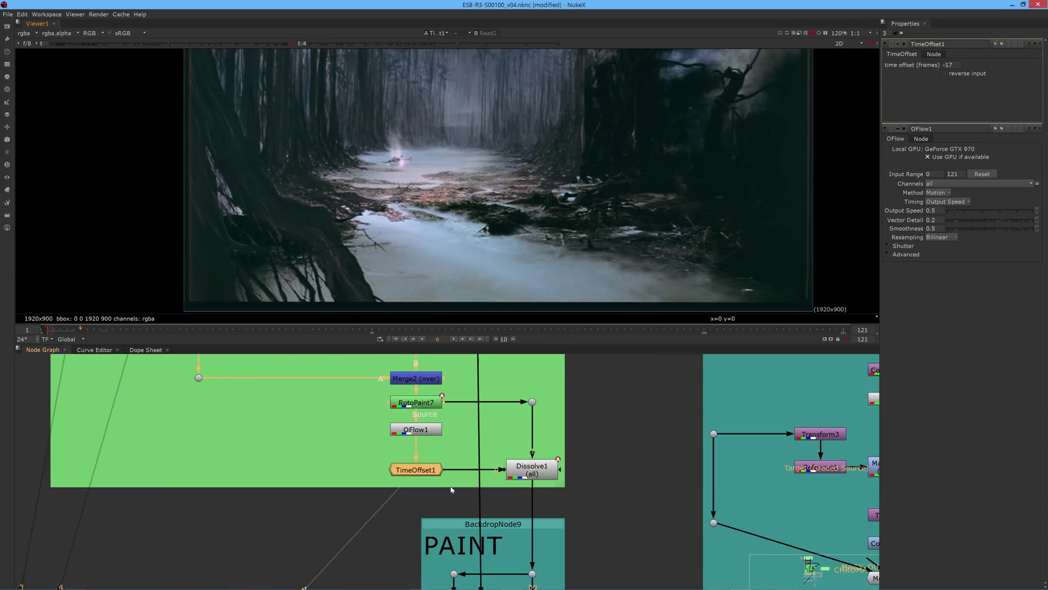
View the Dissolve1 output and scrub through the early frames to frame 31
left_click(530, 469)
key("1")
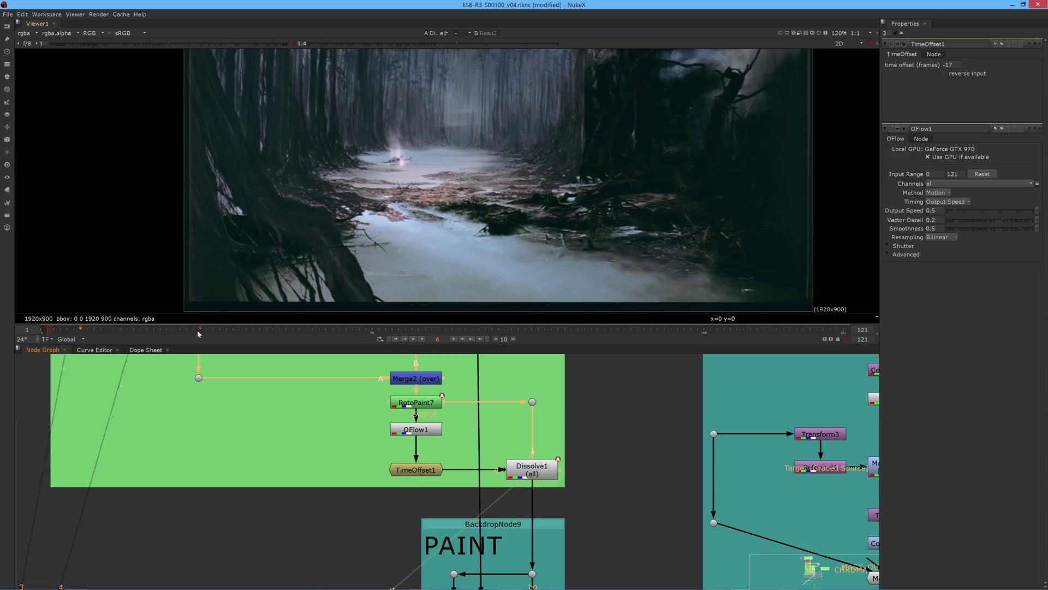
scroll(394, 210, "down", 1)
left_click_drag(134, 330, 228, 327)
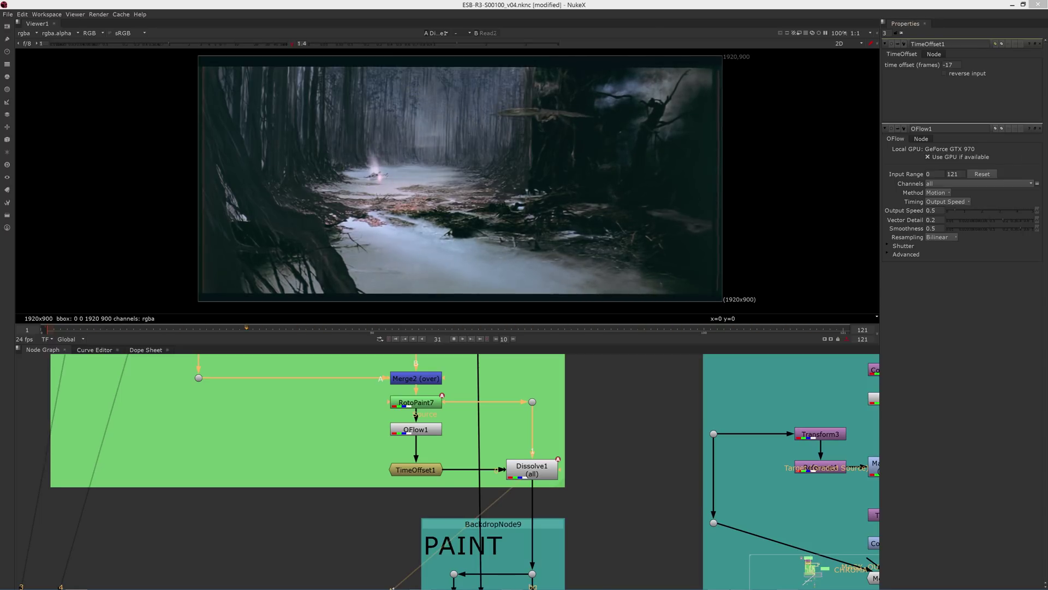
left_click(629, 6)
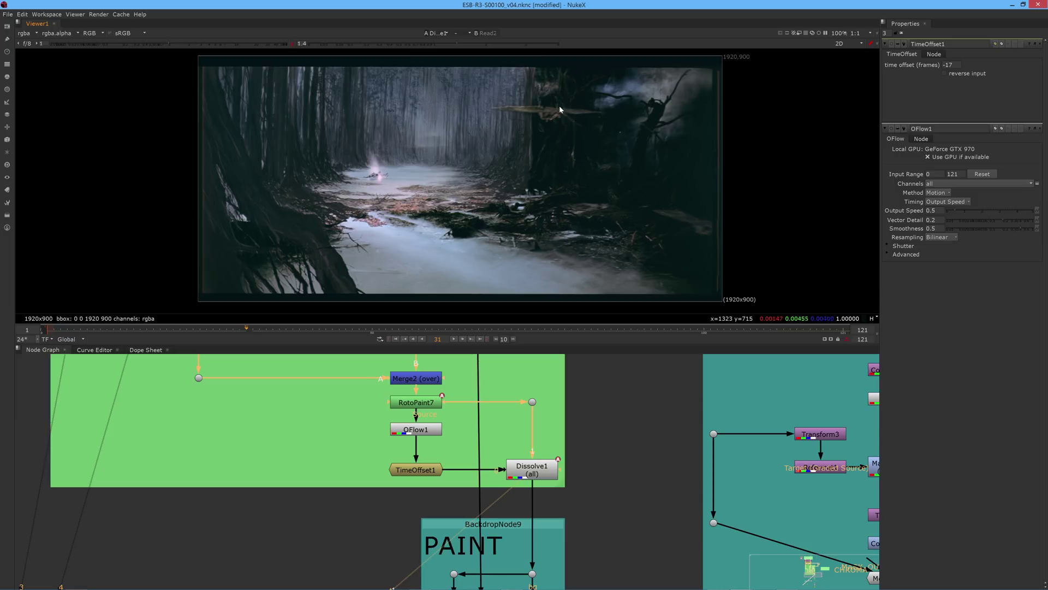
Examine the flying creature up close in the Dissolve1 output around frames 24 to 28 and return to the full frame
scroll(557, 110, "up", 2)
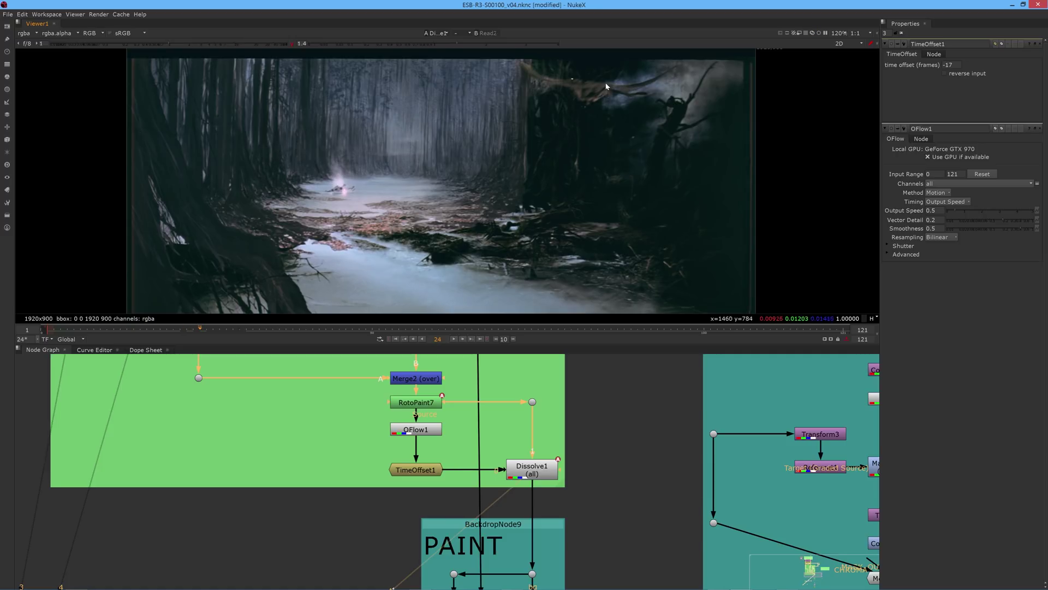
scroll(607, 76, "up", 2)
scroll(597, 156, "up", 2)
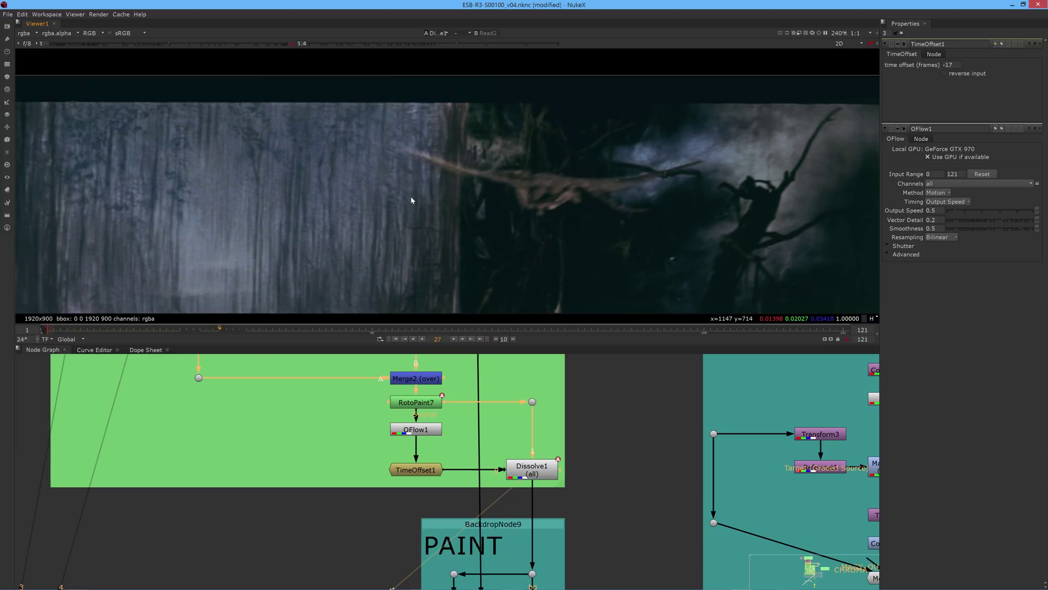
scroll(397, 234, "down", 5)
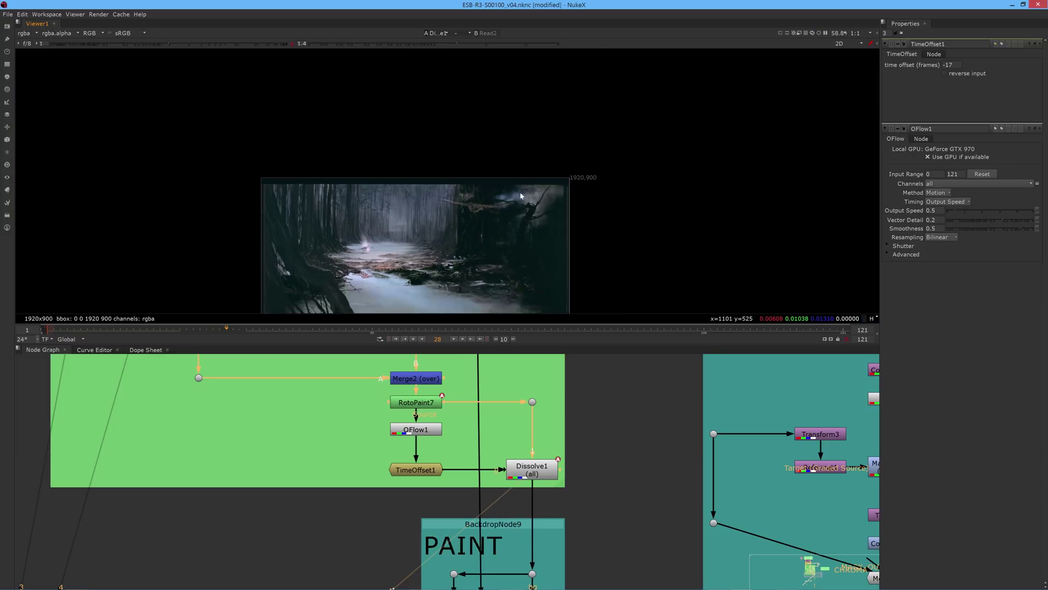
middle_click_drag(520, 196, 515, 174)
scroll(515, 178, "up", 3)
Compare the 35mm01 plates at frame 120 and step to frame 121
left_click(836, 332)
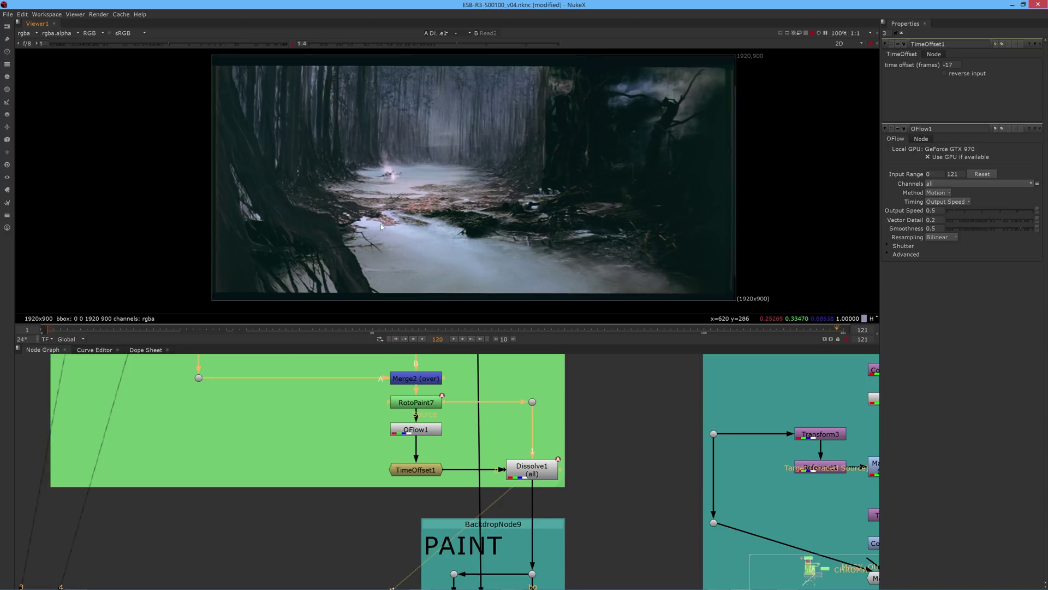
scroll(280, 409, "down", 7)
middle_click_drag(284, 387, 367, 573)
key("2")
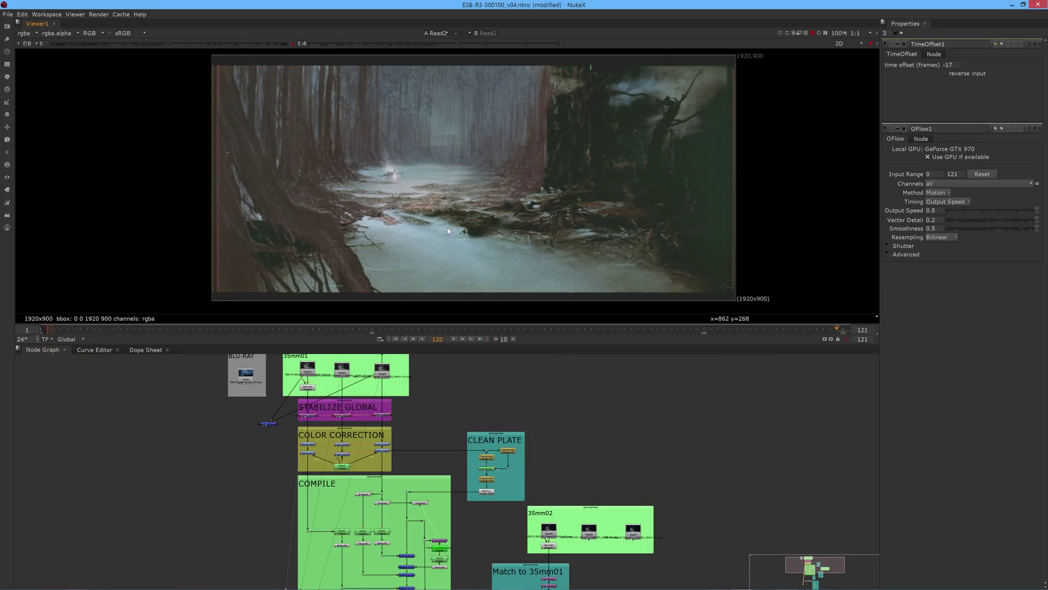
key("3")
key("Left")
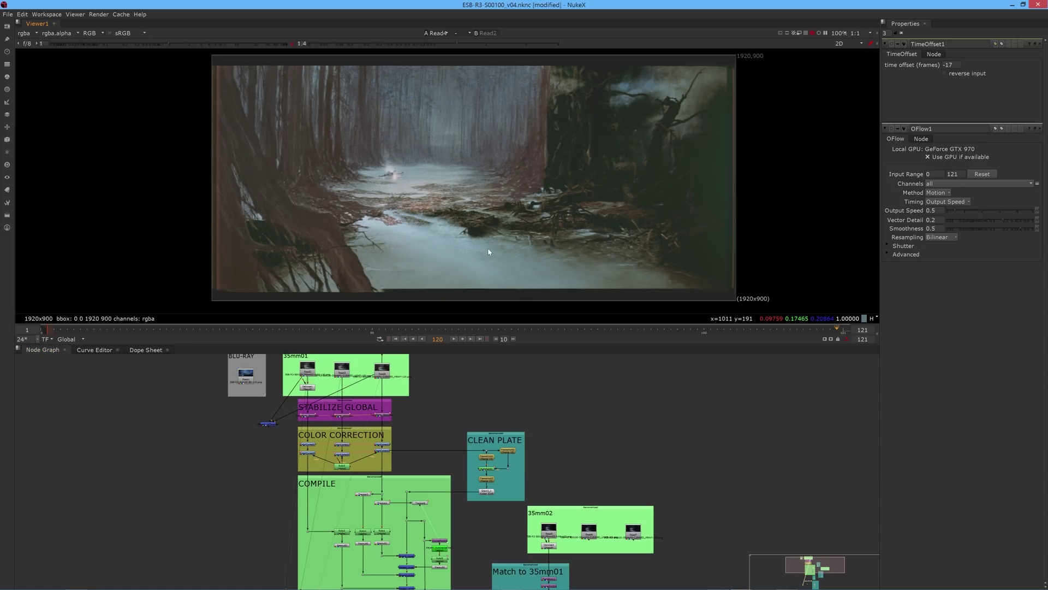
key("Right")
Open the RotoPaint4 settings in the PAINT group and view the node's output
scroll(581, 415, "down", 2)
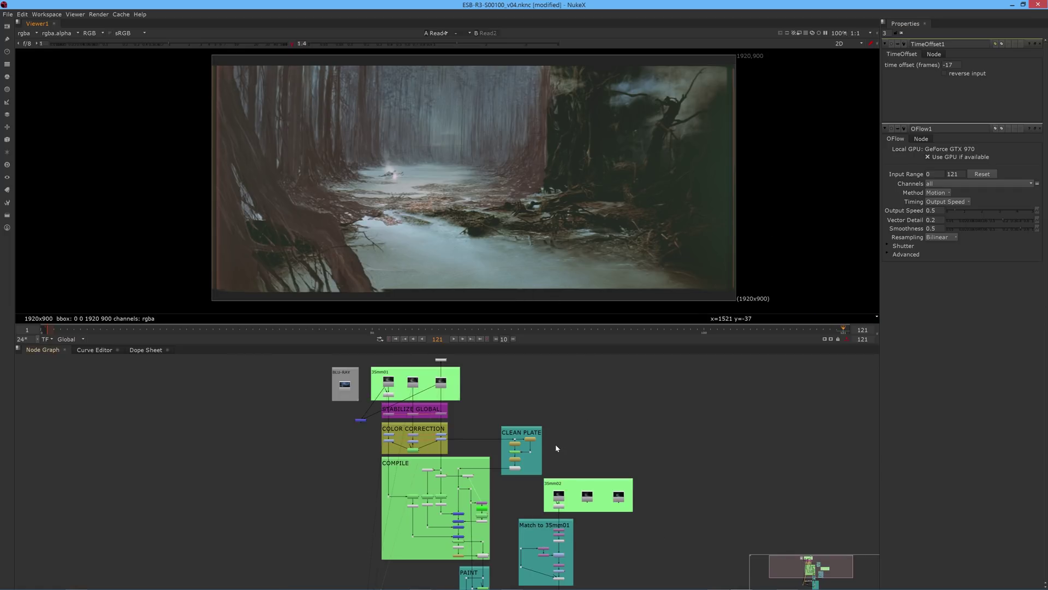
scroll(557, 448, "down", 3)
middle_click_drag(548, 421, 532, 406)
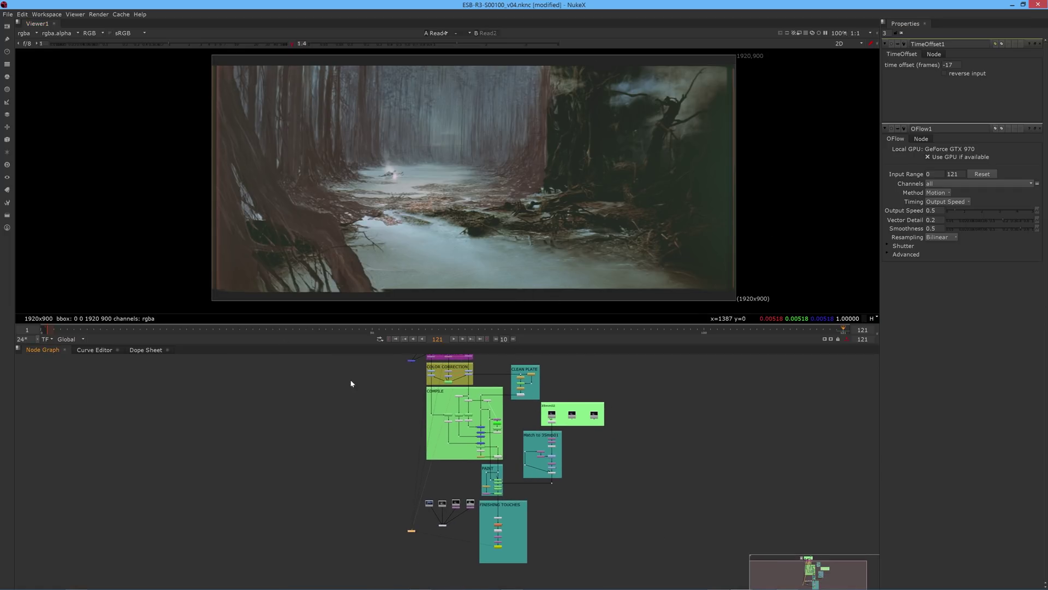
scroll(456, 519, "up", 4)
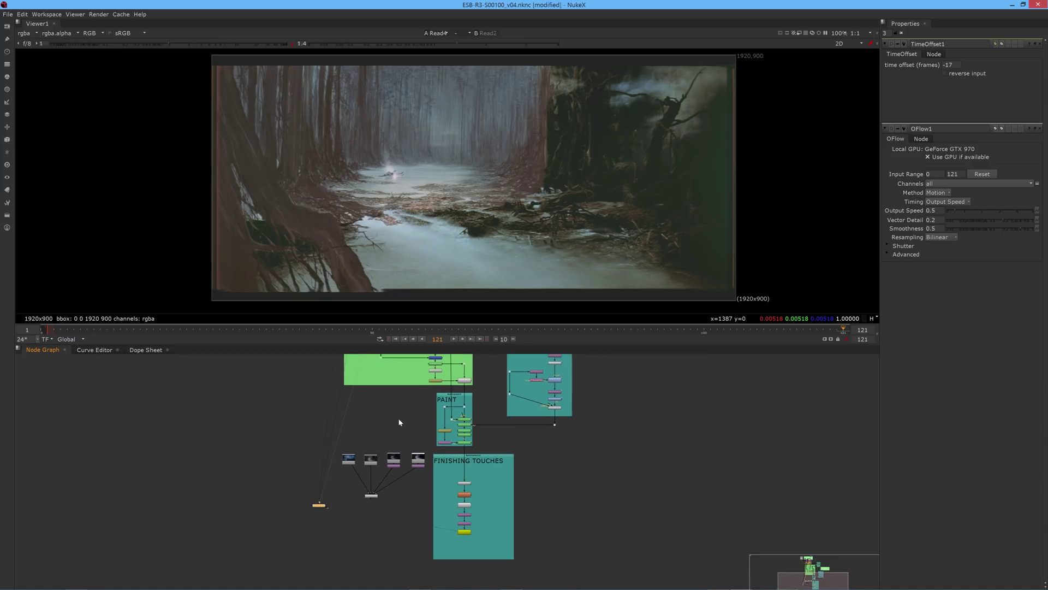
scroll(473, 388, "up", 4)
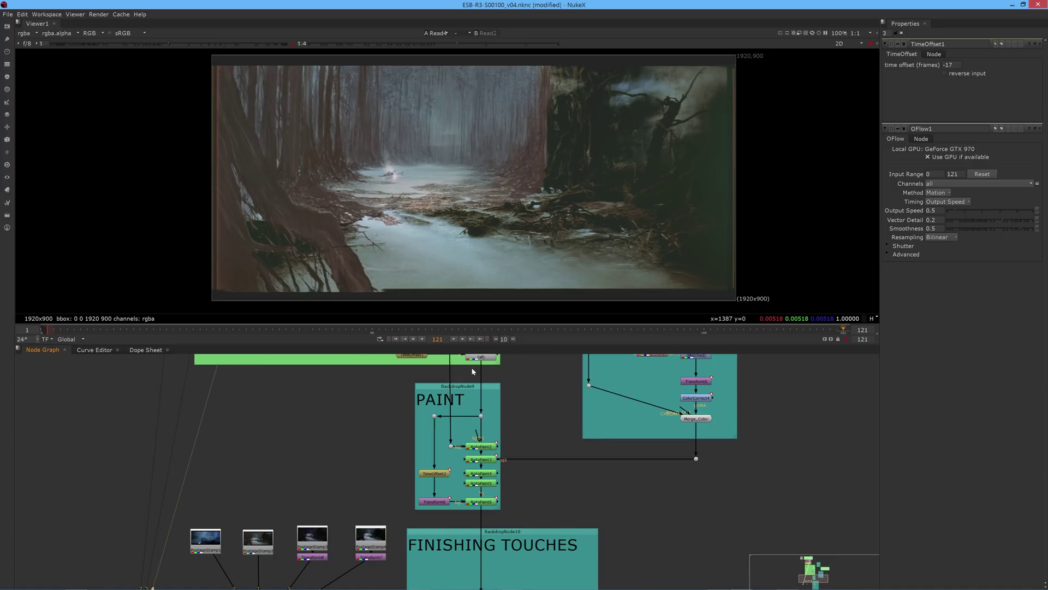
left_click(473, 386)
double_click(481, 473)
key("1")
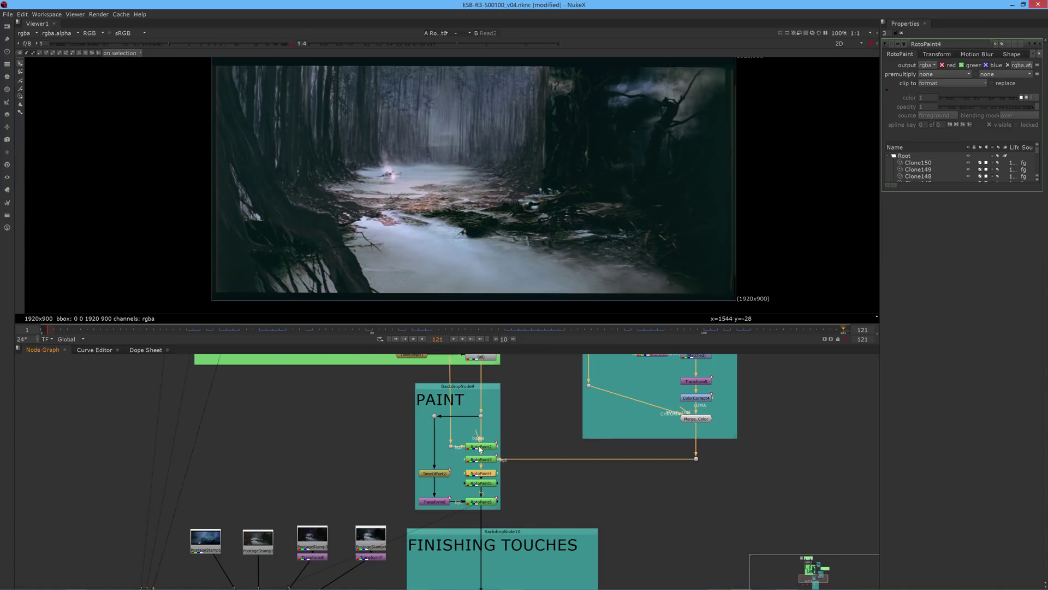
View the Dissolve1 output of the COMPILE group at frame 26, enlarged around the flying creature
scroll(459, 417, "down", 2)
middle_click_drag(459, 417, 463, 474)
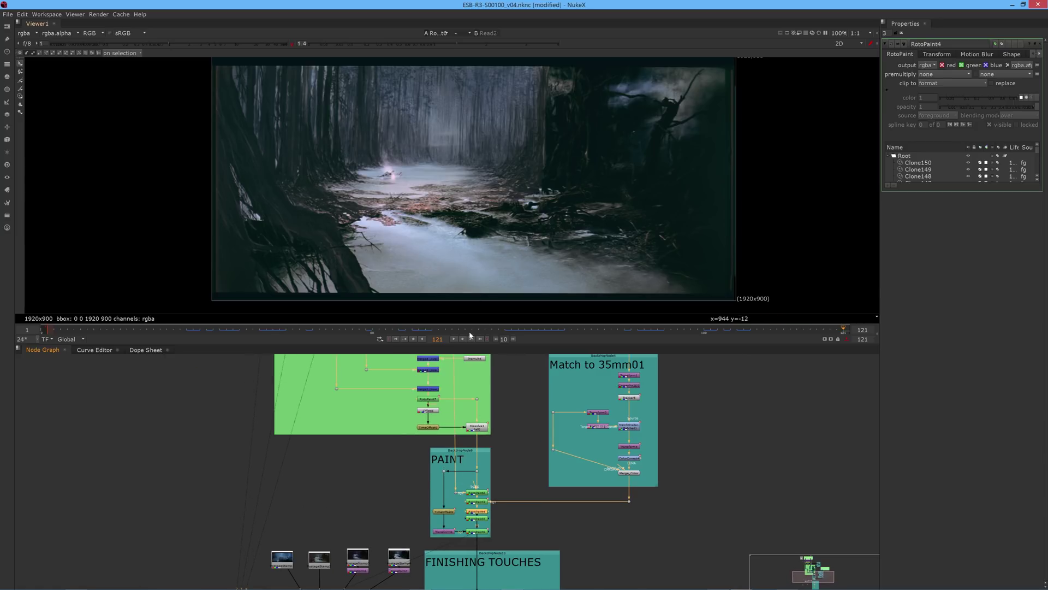
scroll(411, 474, "down", 2)
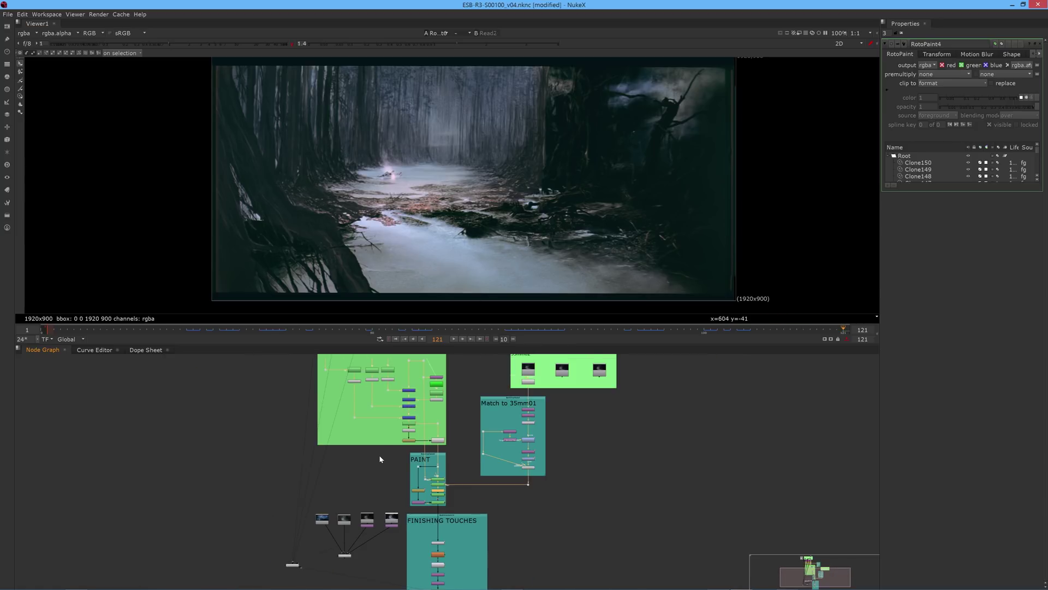
middle_click_drag(381, 457, 377, 539)
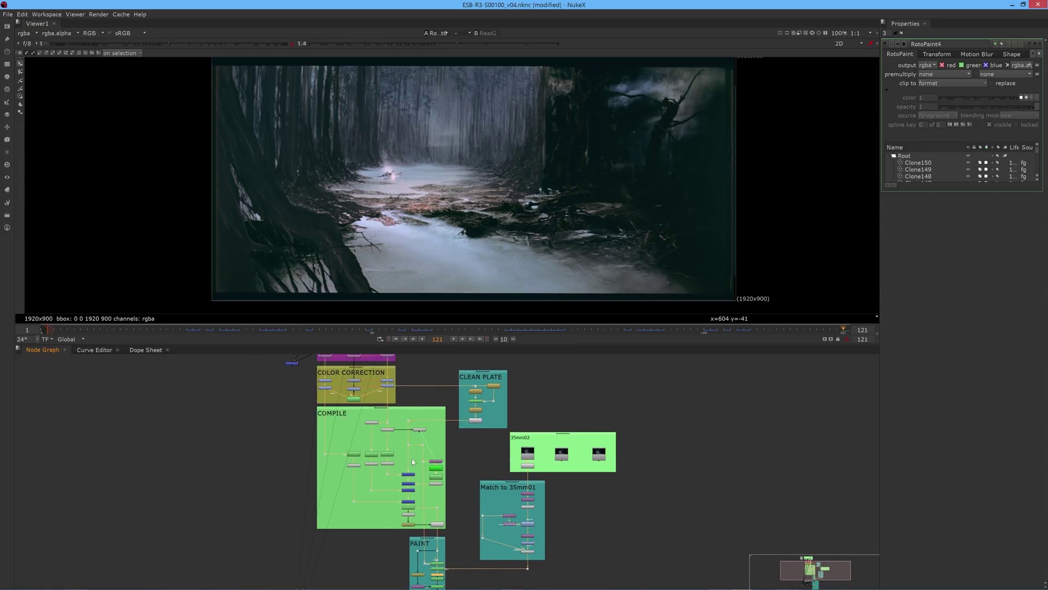
left_click(437, 524)
key("1")
left_click(212, 328)
scroll(460, 440, "up", 3)
scroll(542, 162, "up", 1)
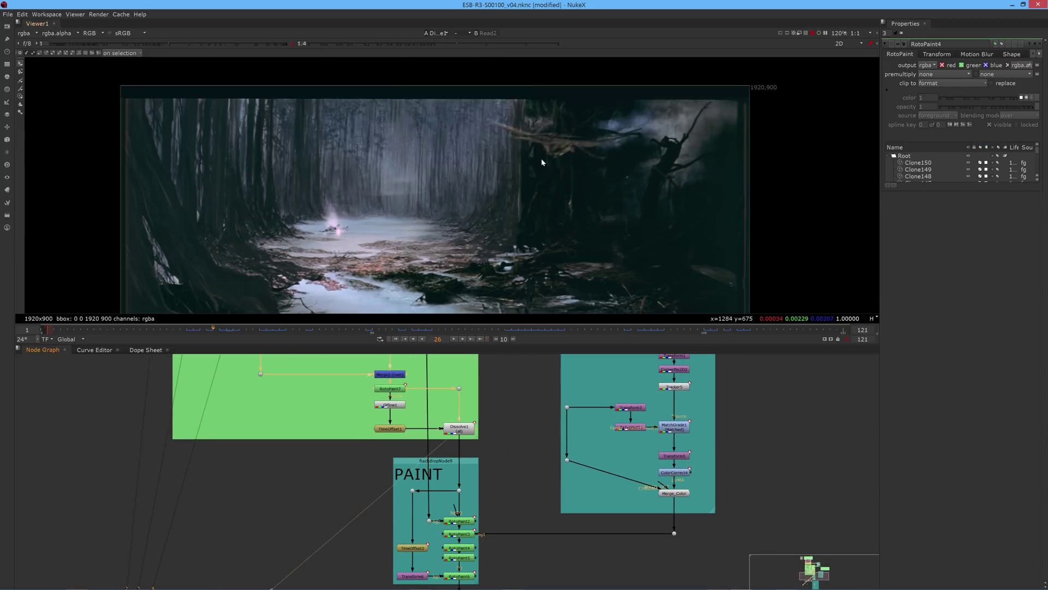
Step back to frame 24 and view the output of the first RotoPaint node in the PAINT group
scroll(552, 178, "up", 3)
key("Left")
key("Left")
left_click(457, 522)
key("1")
left_click(450, 521, "shift")
left_click(451, 521, "shift")
left_click(451, 522, "shift")
left_click(451, 521, "shift")
left_click(451, 522, "shift")
scroll(451, 523, "down", 3)
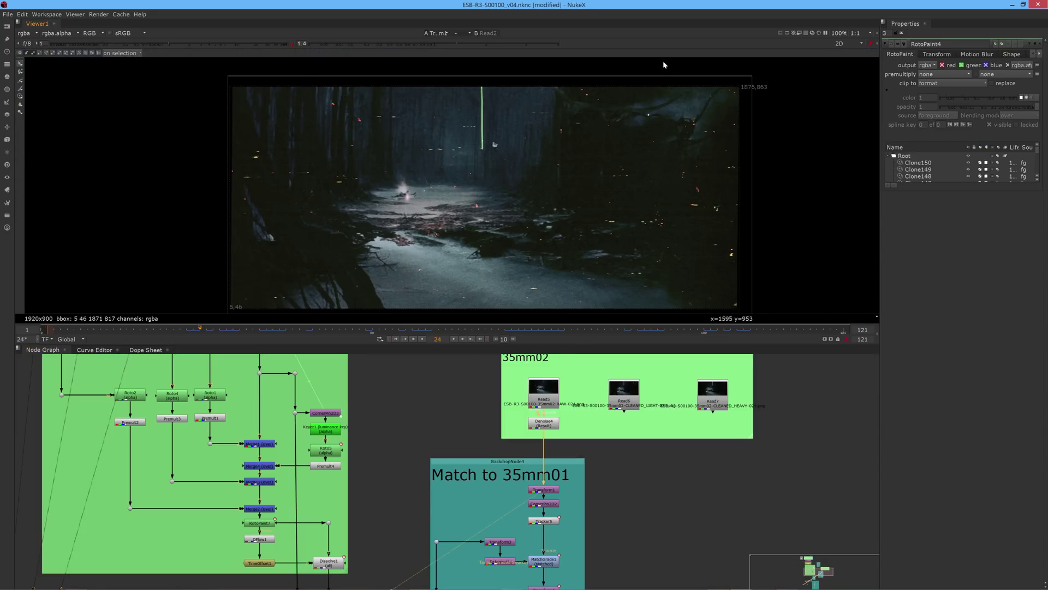
Examine the crashed ship up close in the 35mm01 plate, comparing frame 89 with its neighbouring frames
scroll(476, 454, "down", 8)
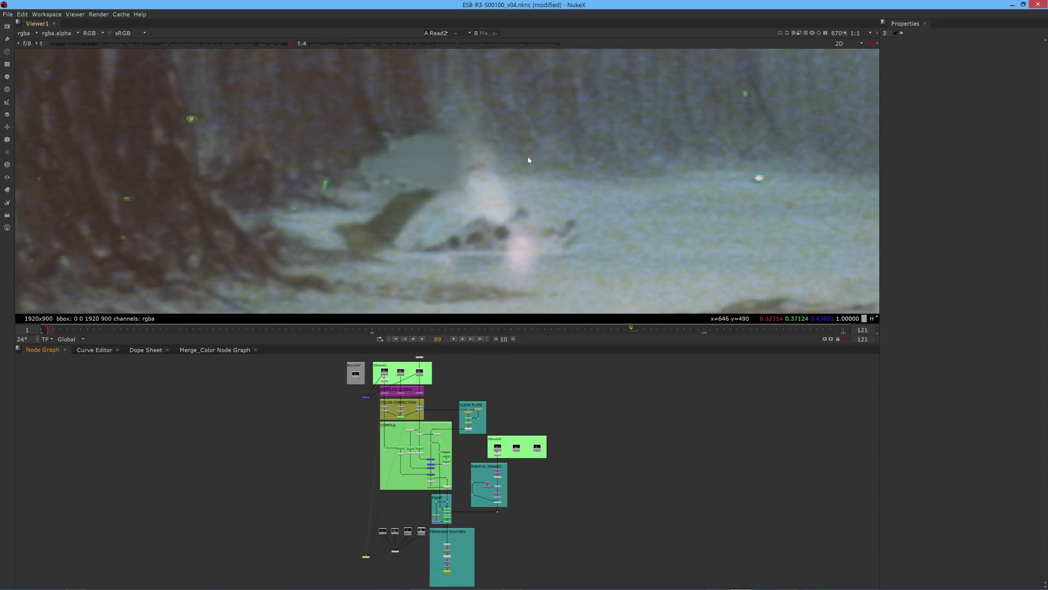
middle_click_drag(407, 177, 441, 158)
key("Left")
key("Right")
key("Right")
key("Left")
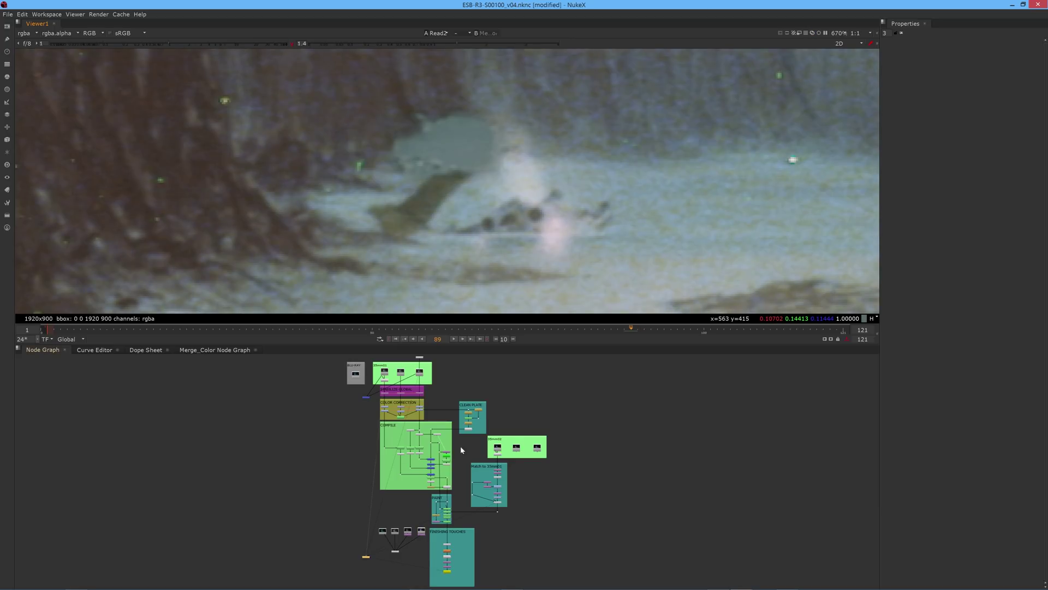
Compare the crashed ship at frame 89 in the matched 35mm02 output, RotoPaint2 and RotoPaint6
scroll(426, 526, "up", 6)
left_click(460, 512)
key("1")
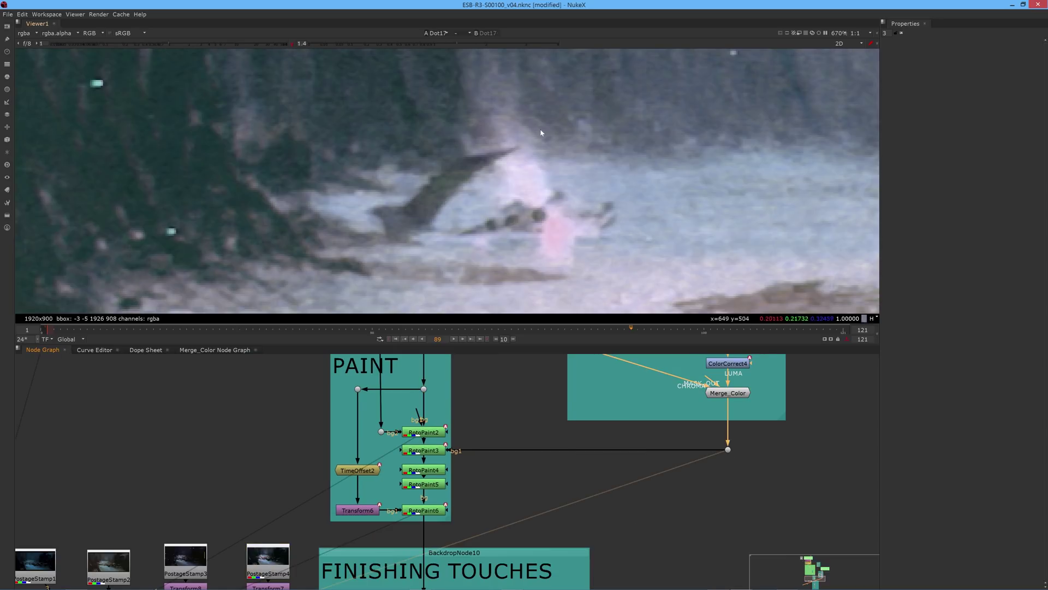
left_click(418, 433)
key("1")
left_click(422, 510)
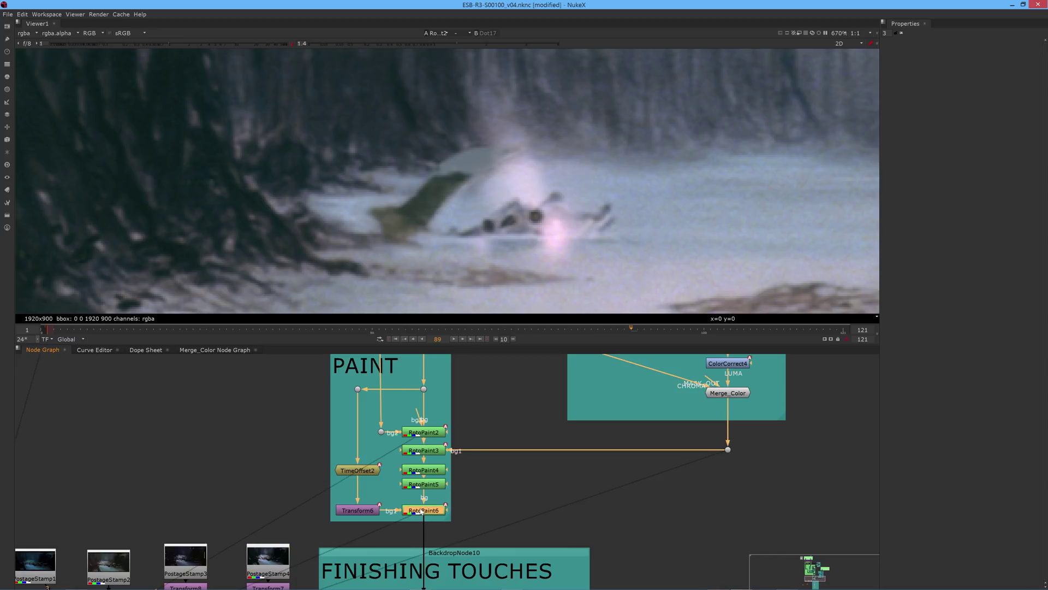
key("1")
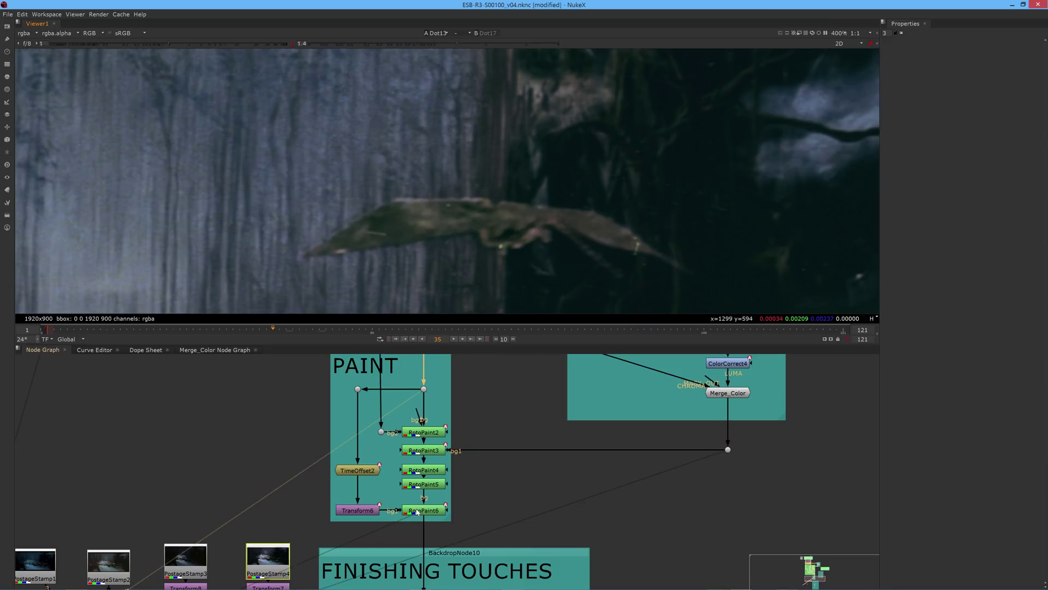
Compare the RotoPaint2 and RotoPaint6 outputs up close on the flying creature at frame 35
left_click(417, 512)
key("1")
left_click(434, 432)
key("1")
scroll(555, 257, "up", 5)
left_click(416, 511)
key("1")
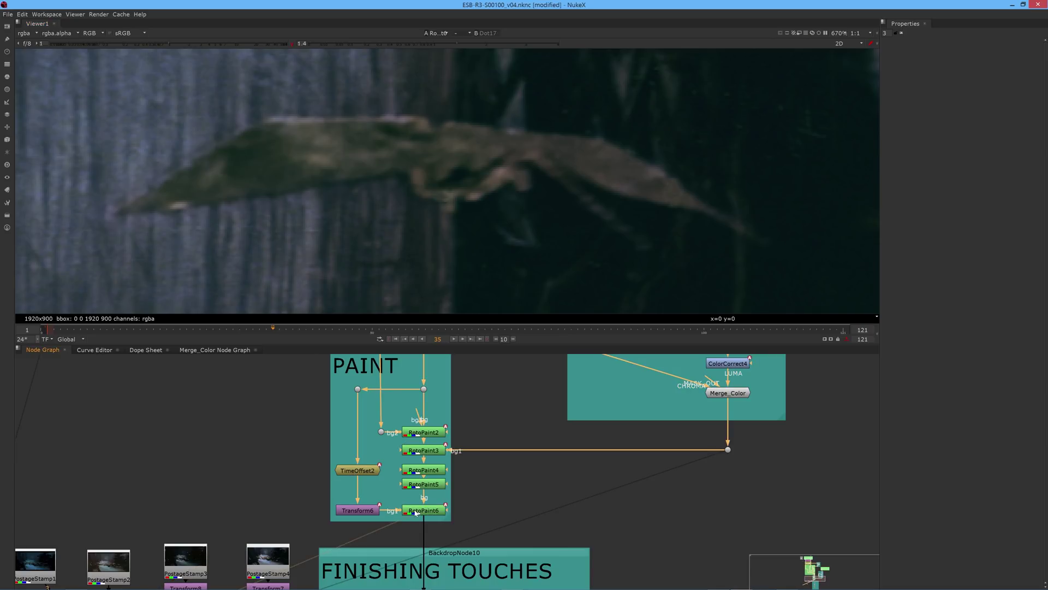
Compare the RotoPaint2 and RotoPaint6 outputs over the wider frame at frame 35
scroll(327, 241, "down", 5)
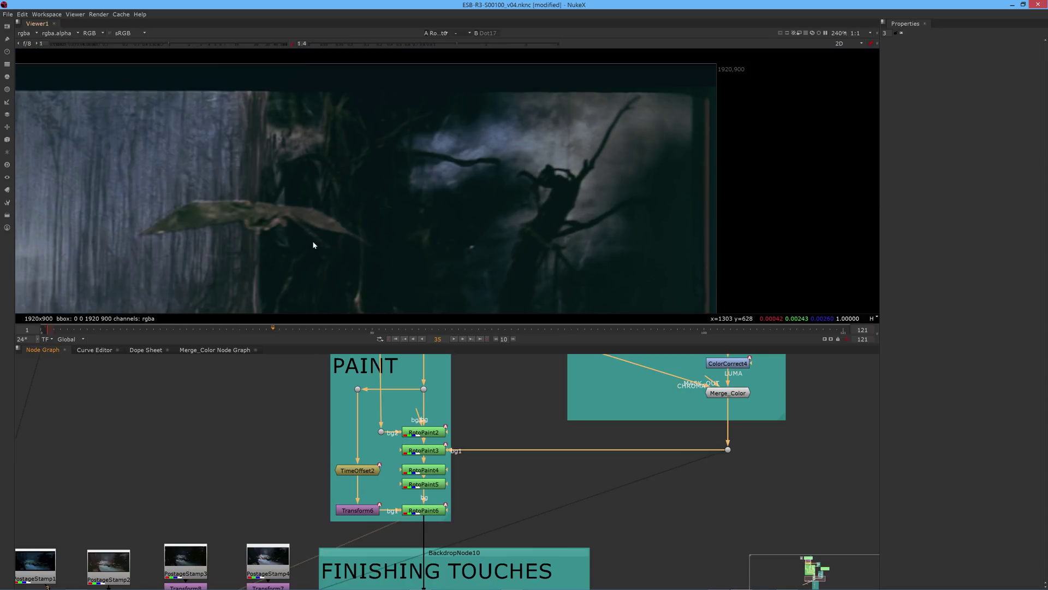
scroll(533, 249, "down", 2)
left_click(424, 433)
key("1")
left_click(423, 511)
key("1")
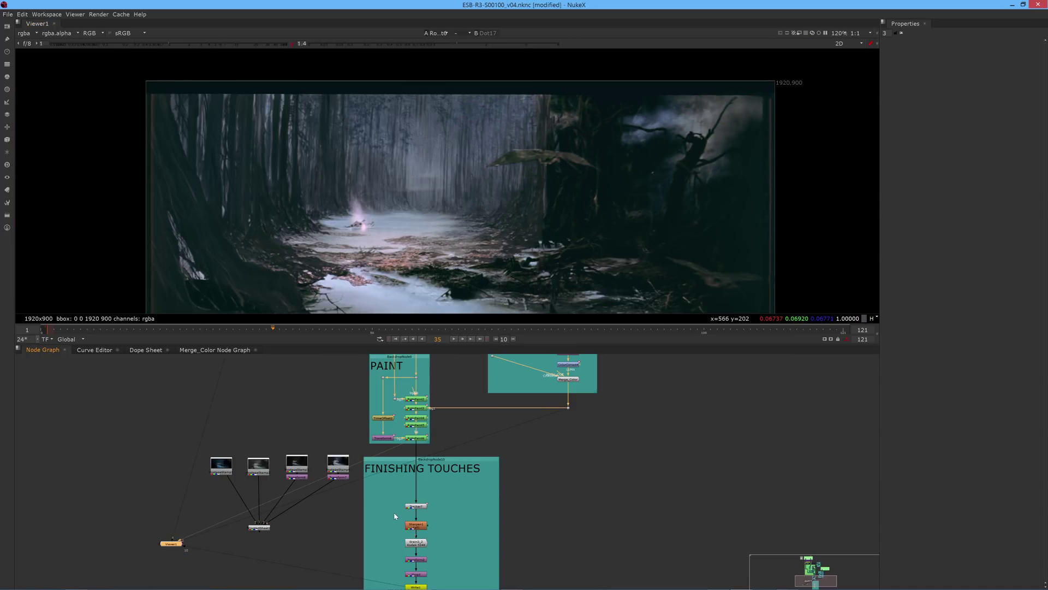
scroll(393, 513, "up", 4)
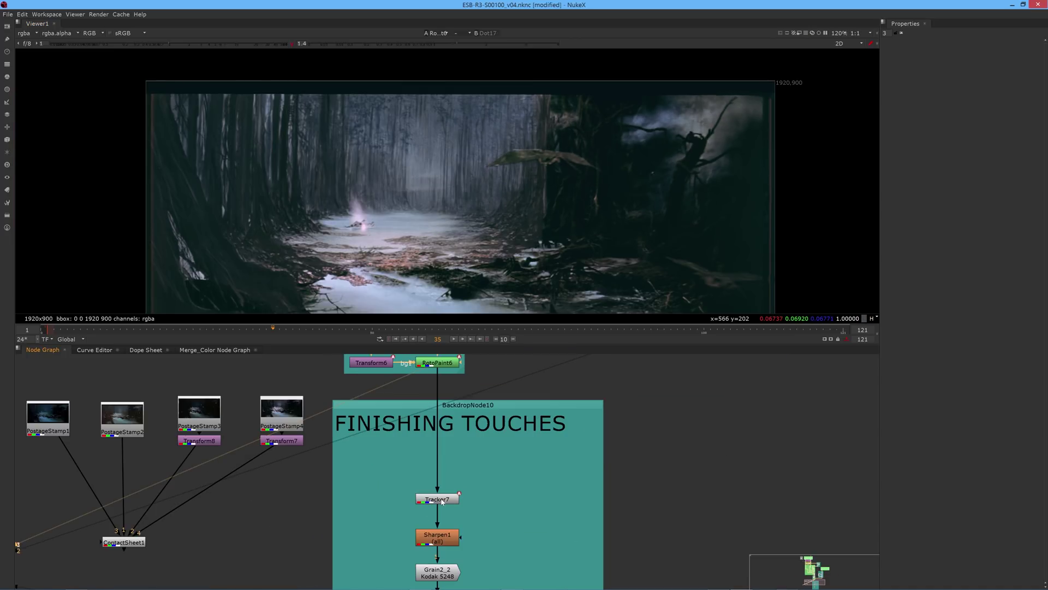
Open Tracker3 in the COMPILE section and examine its track on the crashed ship up close
scroll(398, 430, "down", 10)
middle_click_drag(371, 414, 394, 493)
scroll(401, 422, "up", 6)
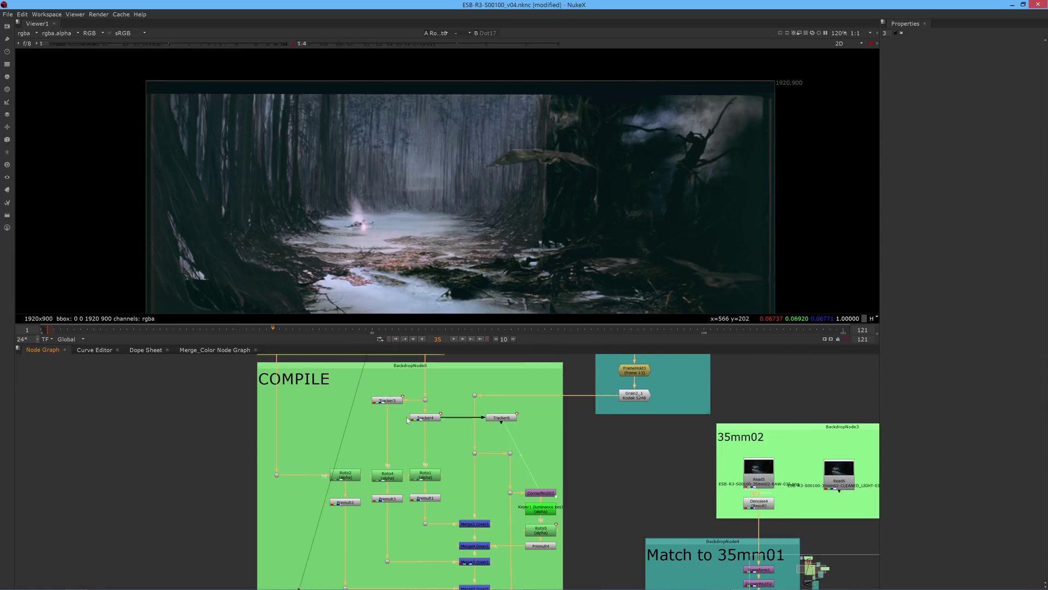
double_click(387, 401)
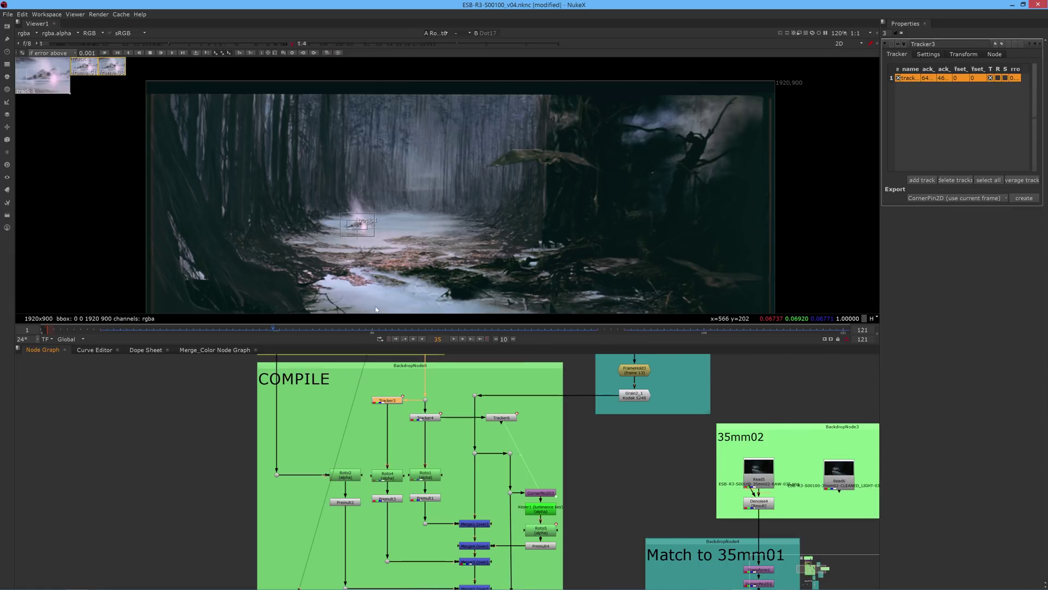
scroll(355, 220, "up", 4)
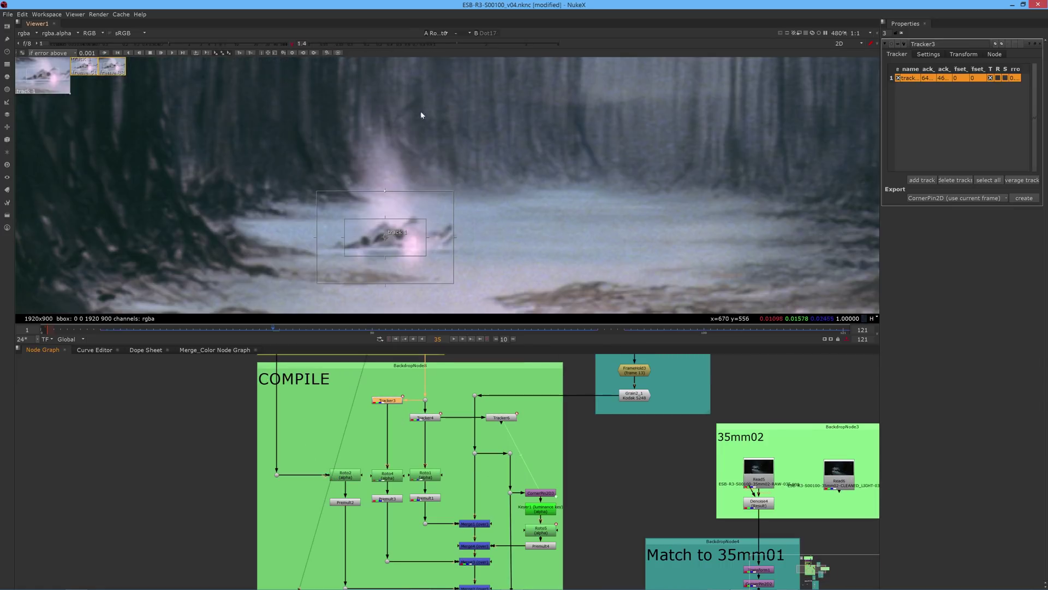
scroll(483, 126, "down", 4)
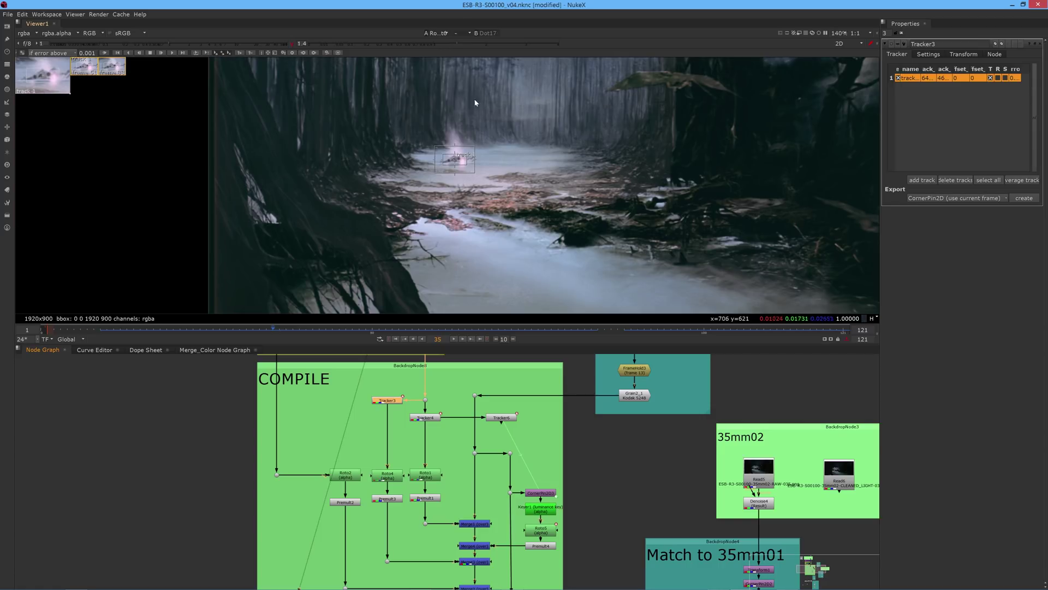
scroll(432, 181, "up", 5)
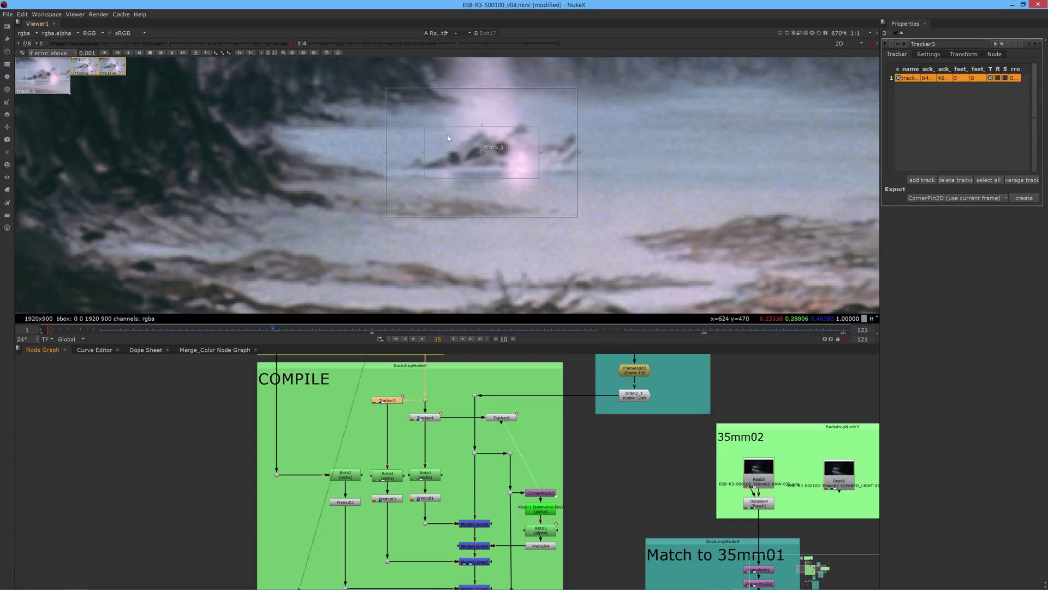
View the premultiplied Roto4 patch covering the crashed ship and the smoke above it
left_click(387, 498)
key("1")
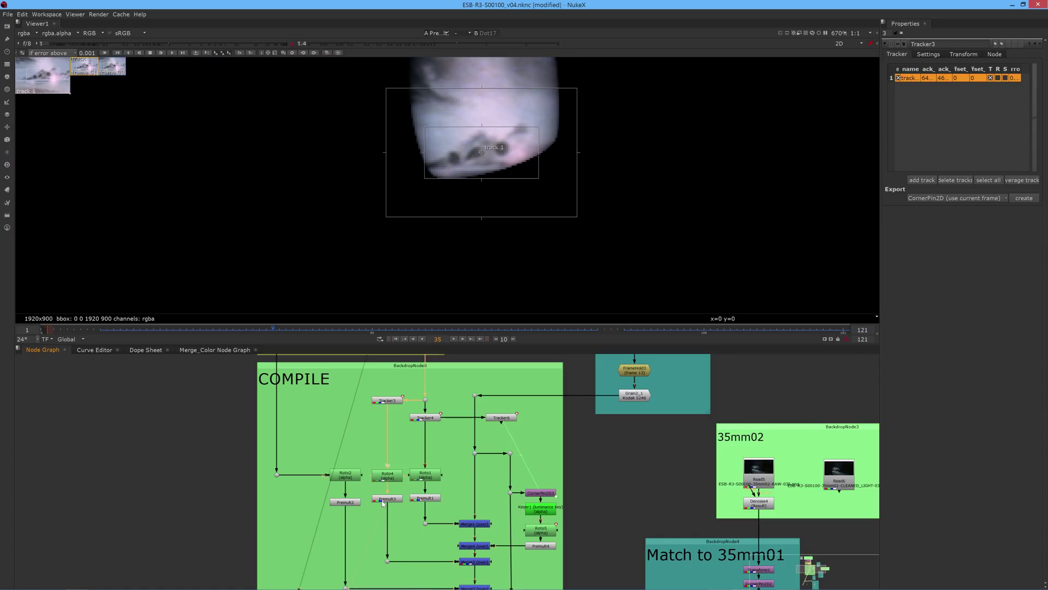
middle_click_drag(570, 79, 542, 196)
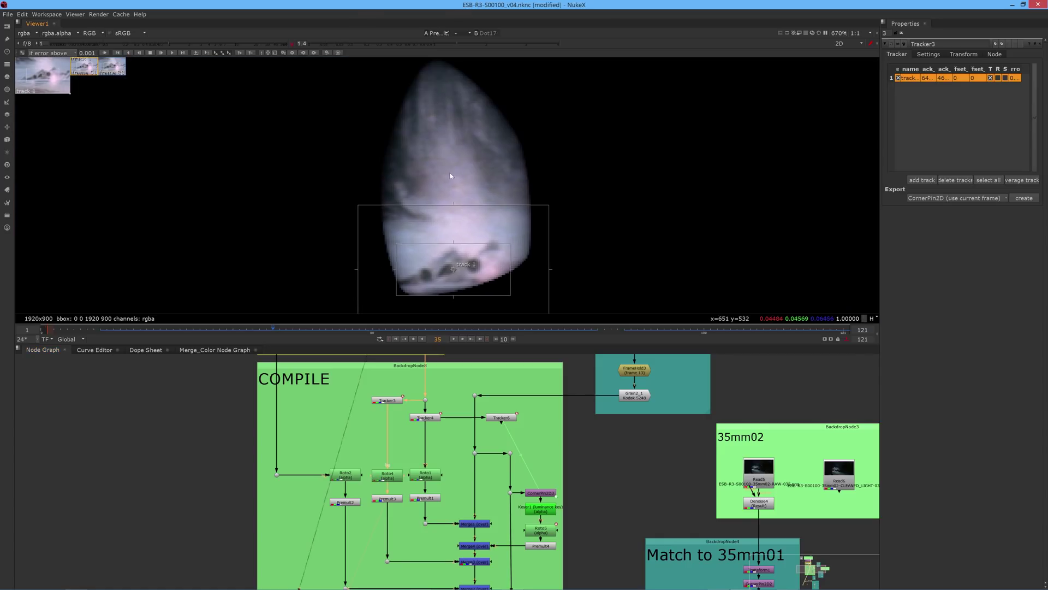
View the Tracker7 output from the FINISHING TOUCHES section at frame 35
scroll(442, 399, "down", 7)
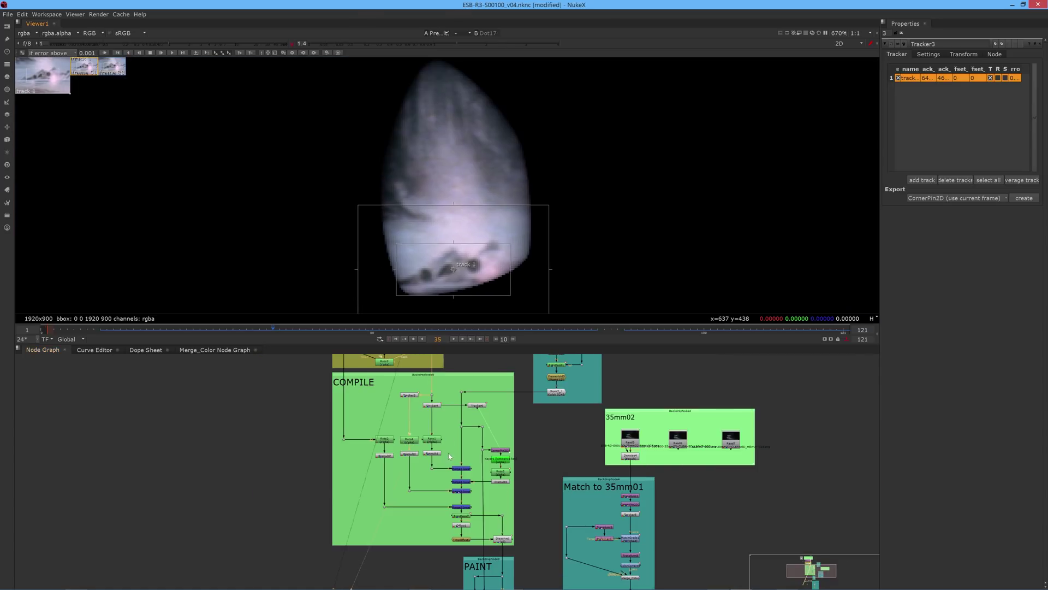
middle_click_drag(439, 567, 444, 421)
scroll(482, 439, "up", 4)
scroll(483, 439, "up", 5)
left_click(472, 407)
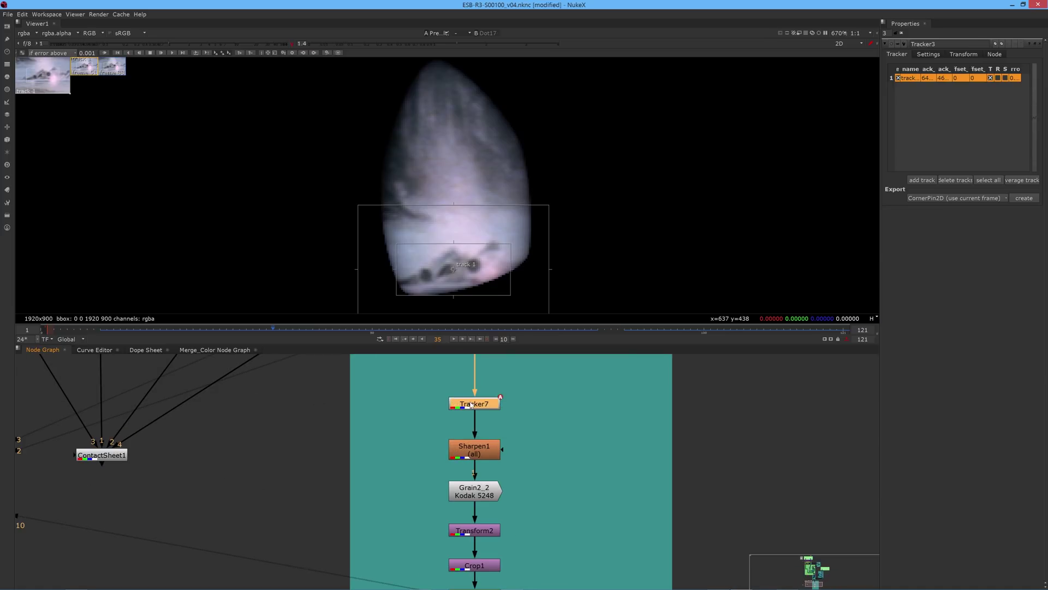
key("1")
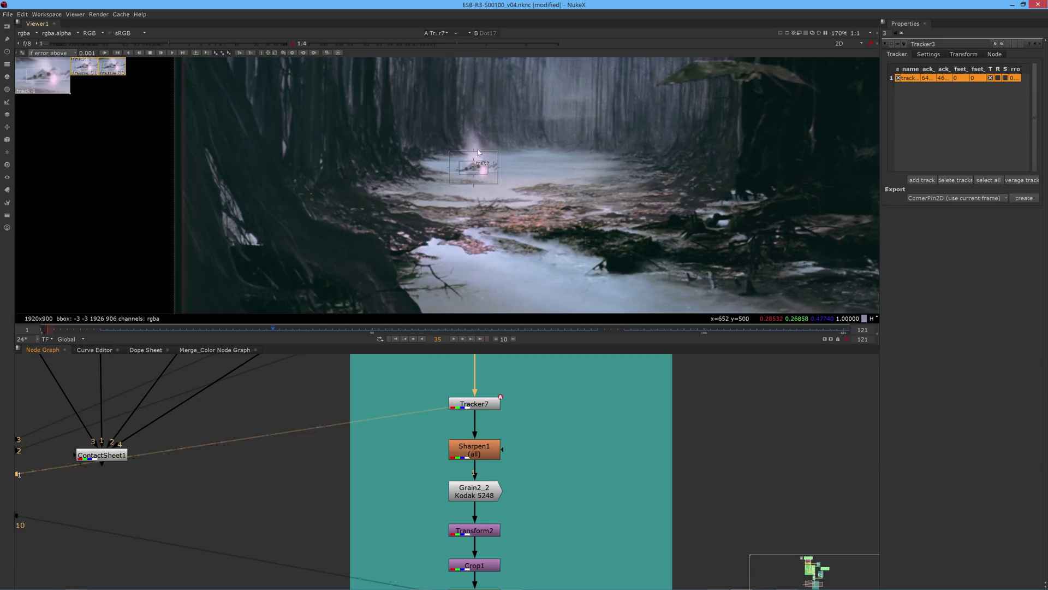
middle_click_drag(478, 153, 478, 252)
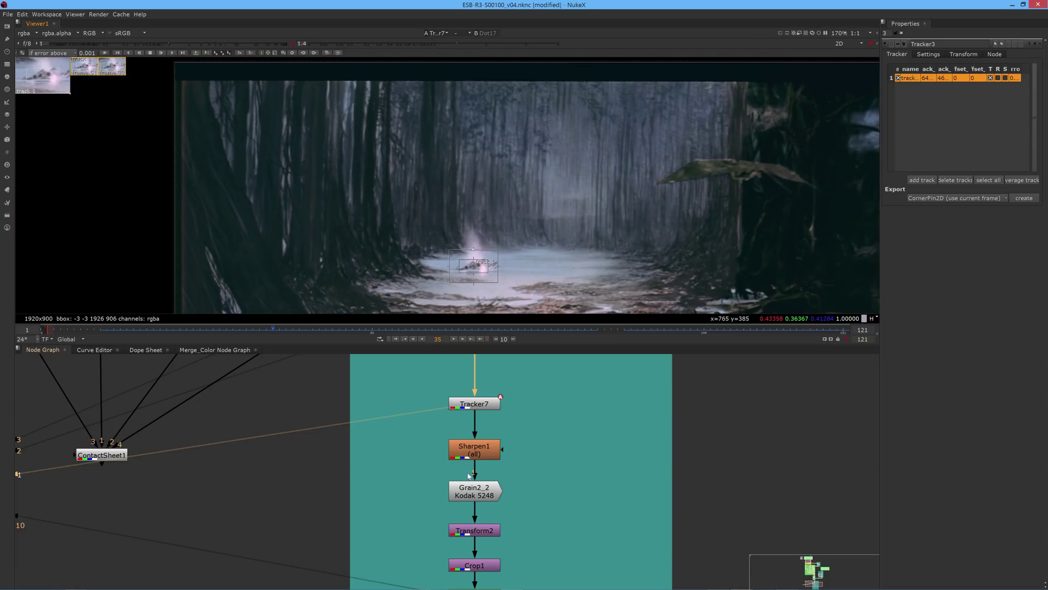
View the Sharpen1 output over the crashed ship and flying creature for comparison with Tracker7
left_click(472, 454)
middle_click_drag(470, 278, 370, 230)
left_click(380, 258)
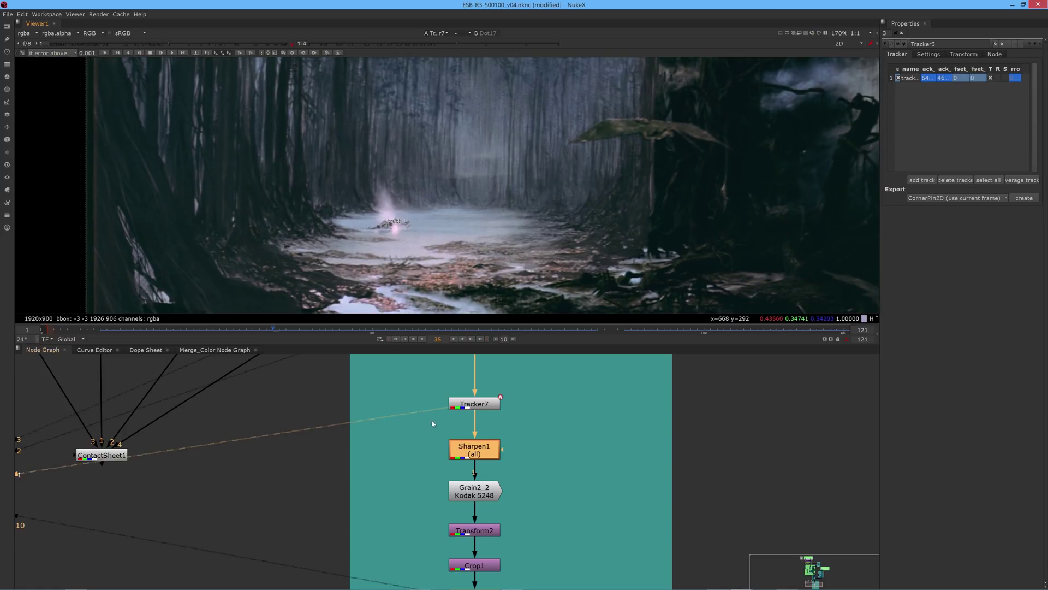
key("1")
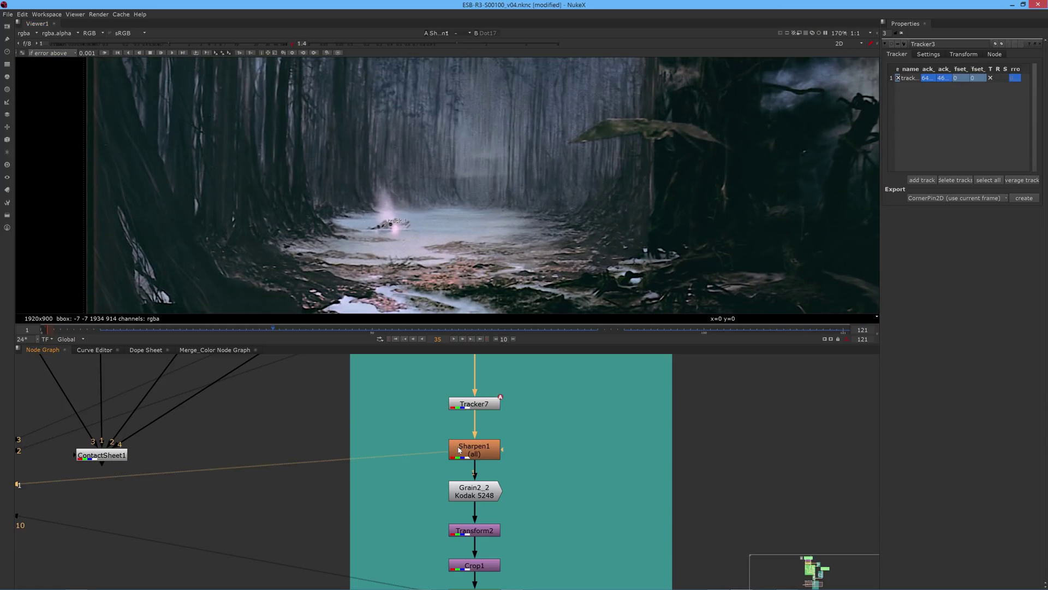
Compare the Sharpen1 output with the Kodak 5248 grain added by Grain2_2
left_click(466, 497)
key("1")
scroll(574, 239, "up", 2)
left_click(475, 452)
key("1")
left_click(463, 491)
key("1")
Compare the Grain2_2 and Sharpen1 outputs up close on the dark trees below the flying creature
scroll(733, 177, "up", 2)
middle_click_drag(732, 177, 503, 191)
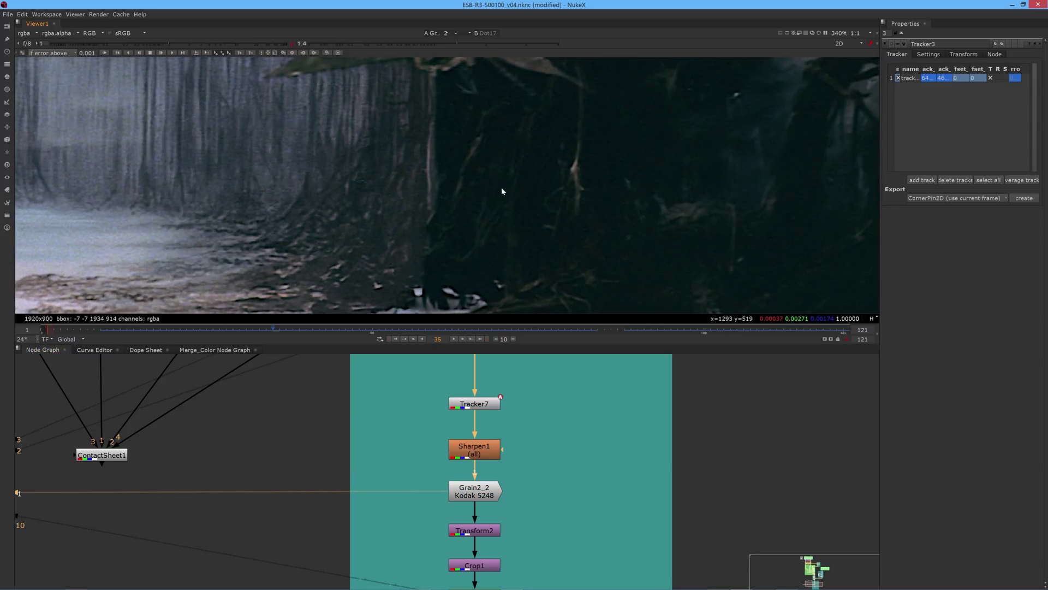
left_click(474, 452)
key("1")
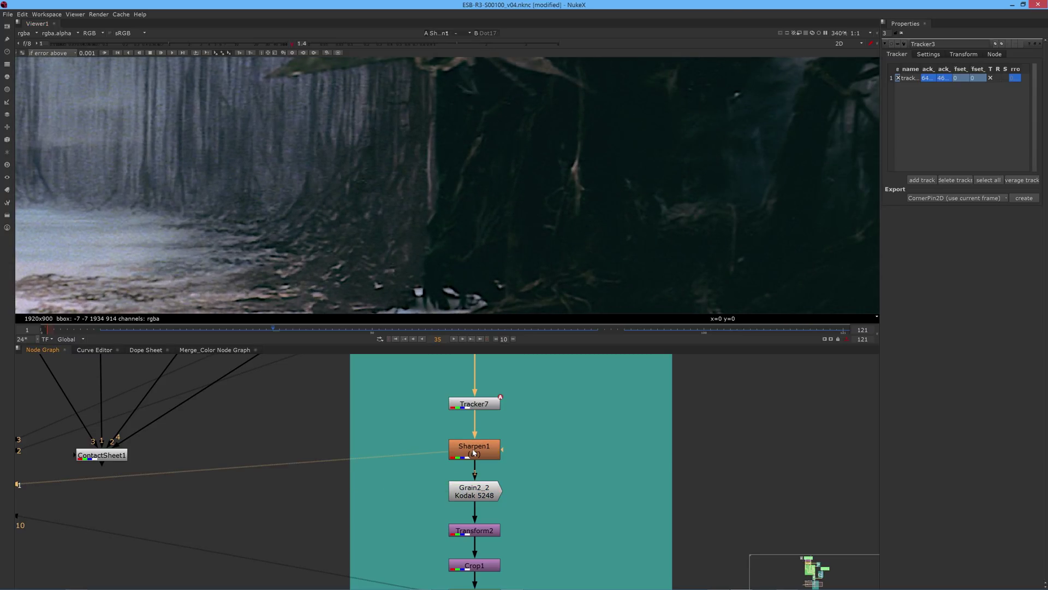
left_click(469, 493)
key("1")
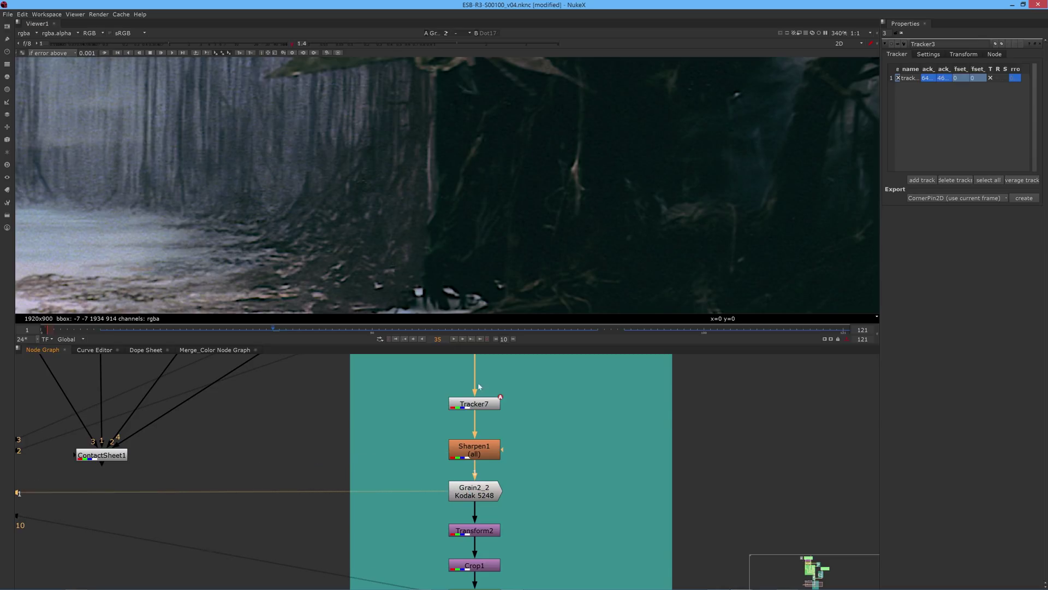
View the whole frame of the Grain2_2 output, followed by the reframed Transform2 output
scroll(271, 188, "down", 1)
middle_click_drag(268, 187, 526, 215)
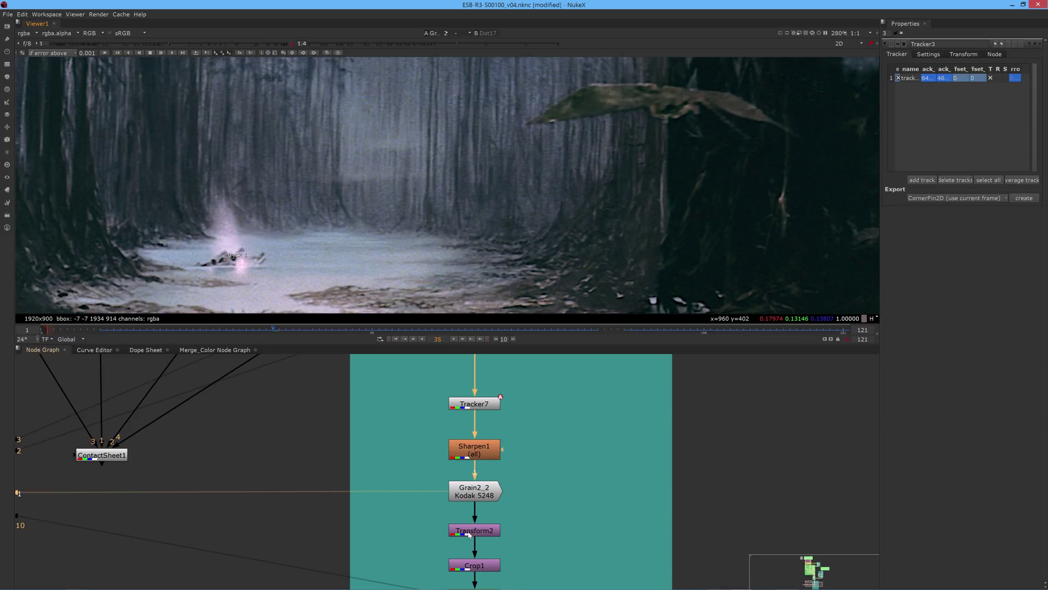
key("f")
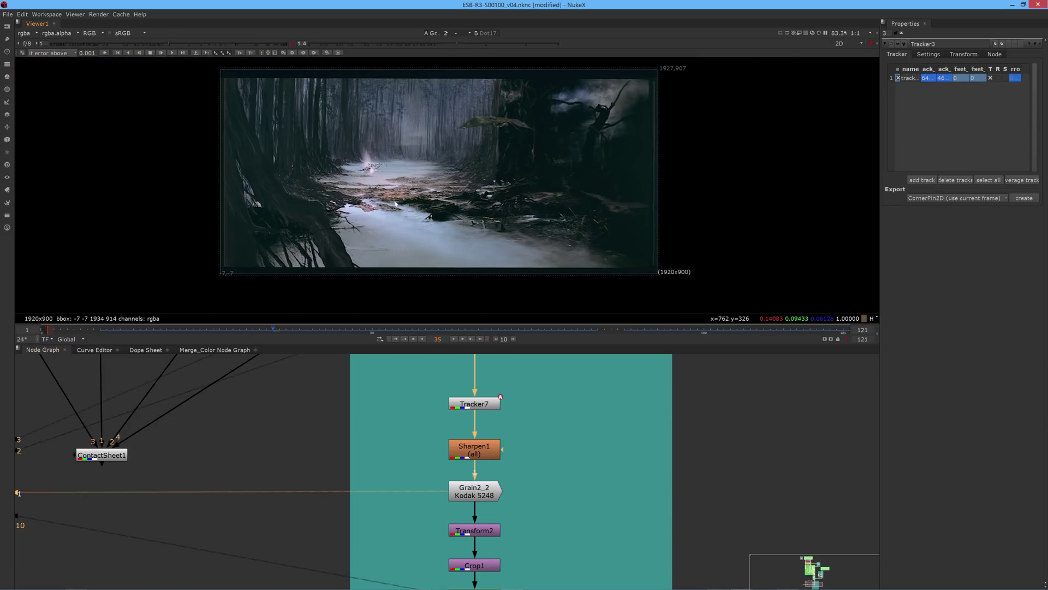
left_click(470, 532)
key("1")
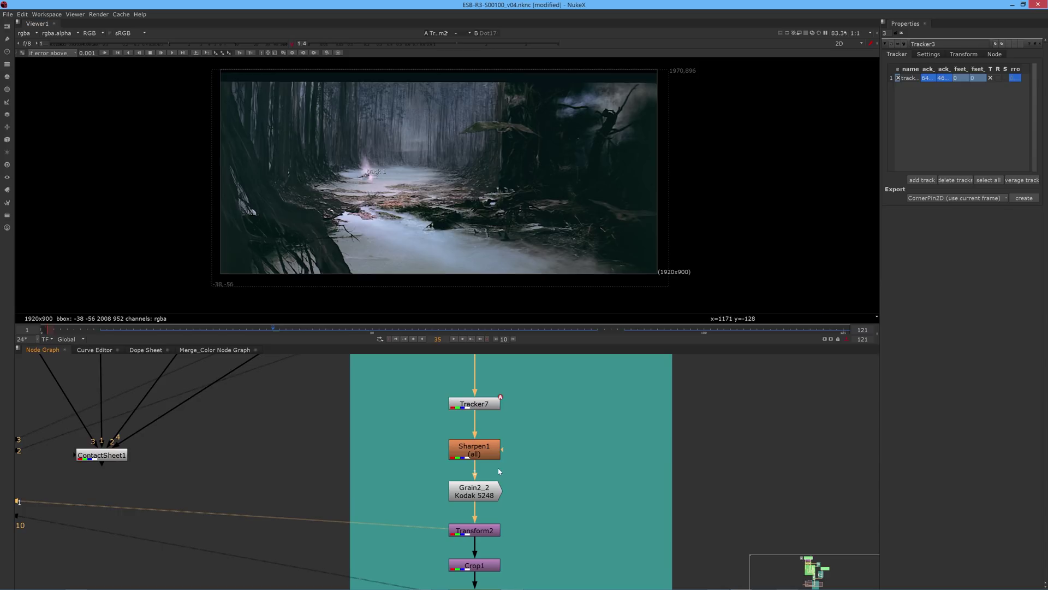
Compare the Grain2_2 and Transform2 outputs up close at the frame's right edge
left_click(483, 495)
key("1")
scroll(646, 136, "up", 5)
middle_click_drag(608, 196, 507, 271)
left_click(467, 528)
key("1")
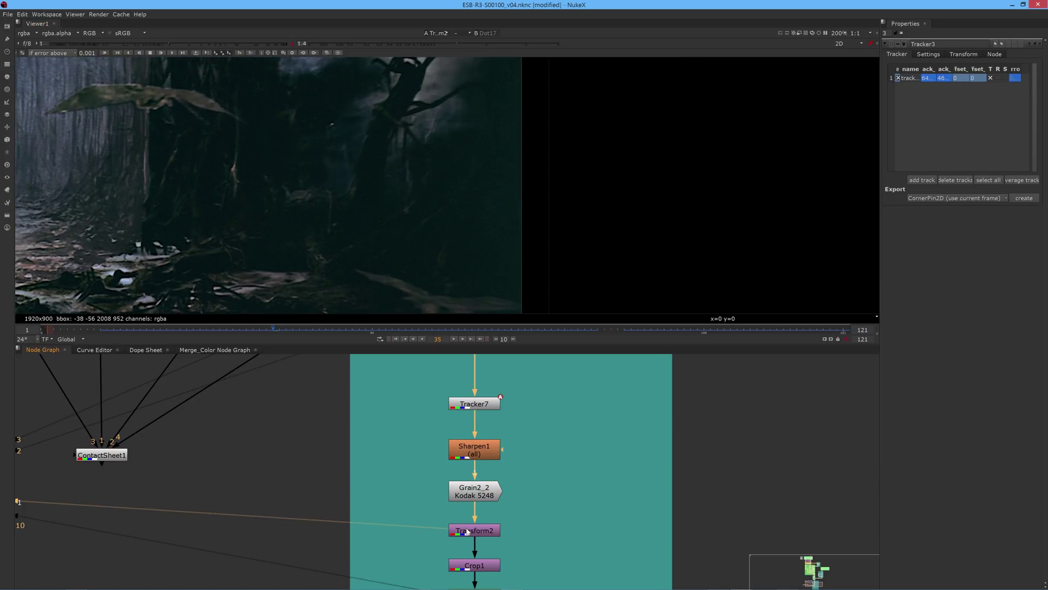
View the Crop1 output and compare its whole frame with the Grain2_2 output
left_click(465, 563)
key("1")
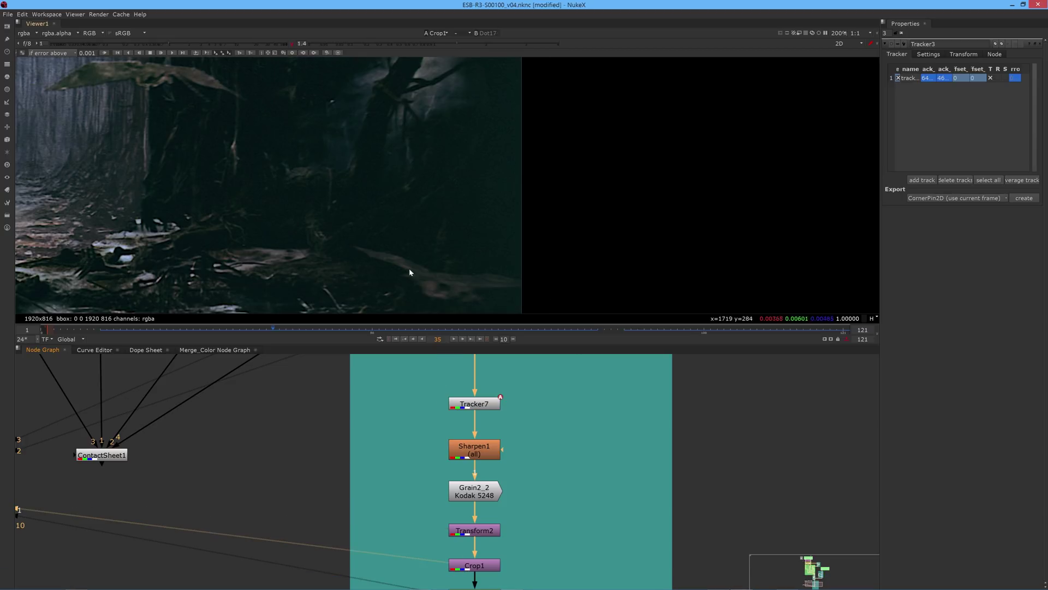
scroll(303, 226, "down", 4)
middle_click_drag(236, 182, 479, 186)
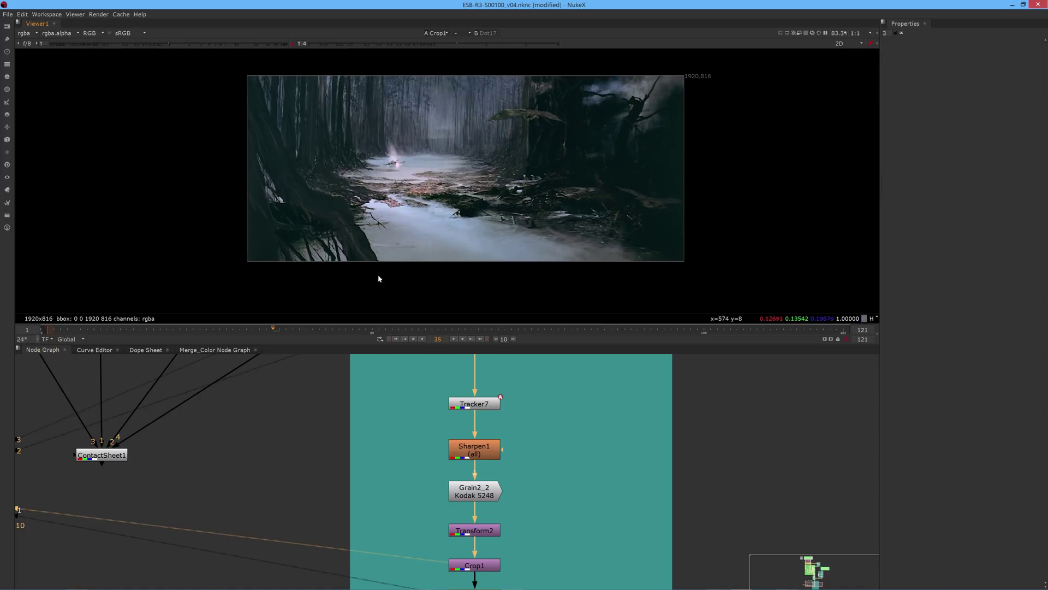
left_click(475, 498)
key("1")
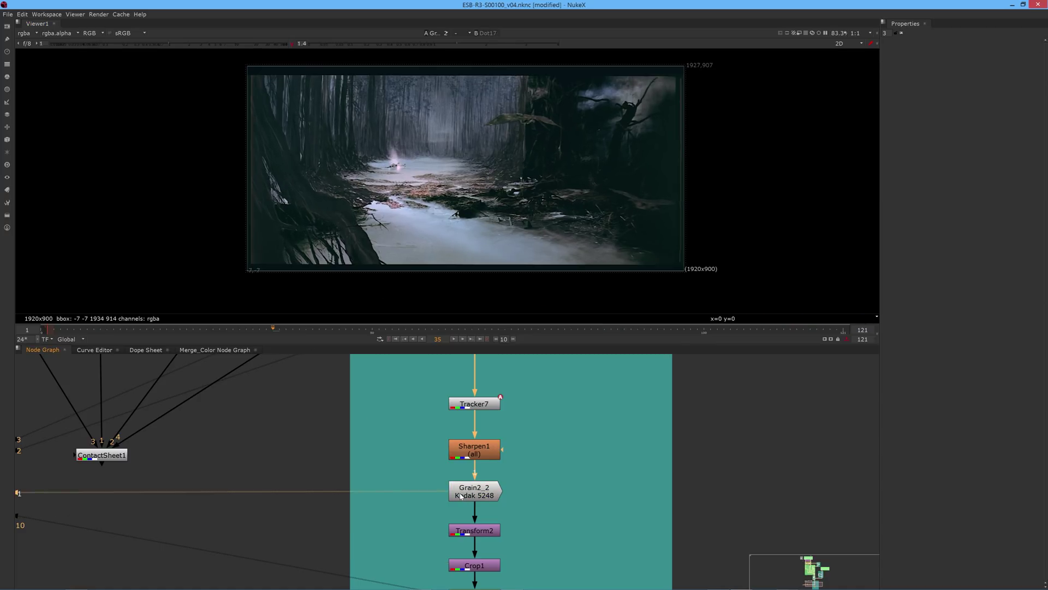
left_click(474, 565)
key("1")
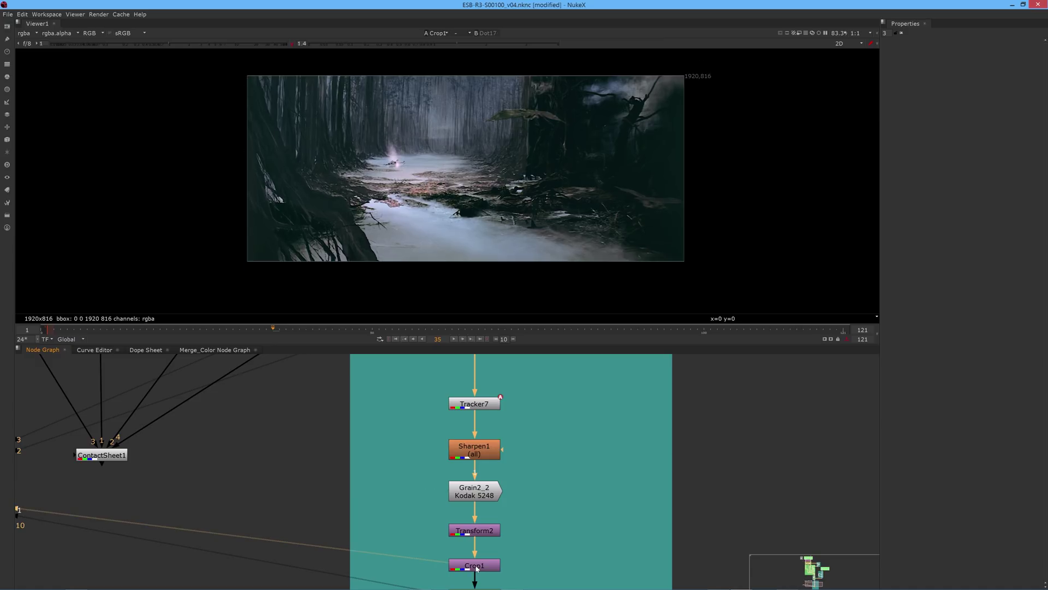
Display the ContactSheet1 output in a full-screen viewer to compare all four versions of the shot
scroll(444, 571, "down", 10)
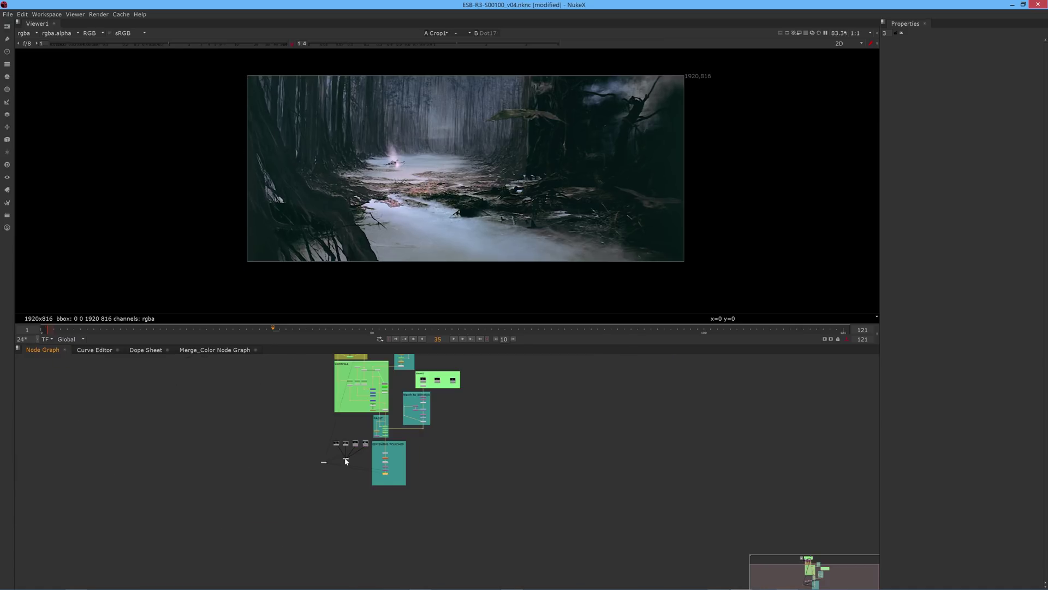
left_click(346, 461)
key("1")
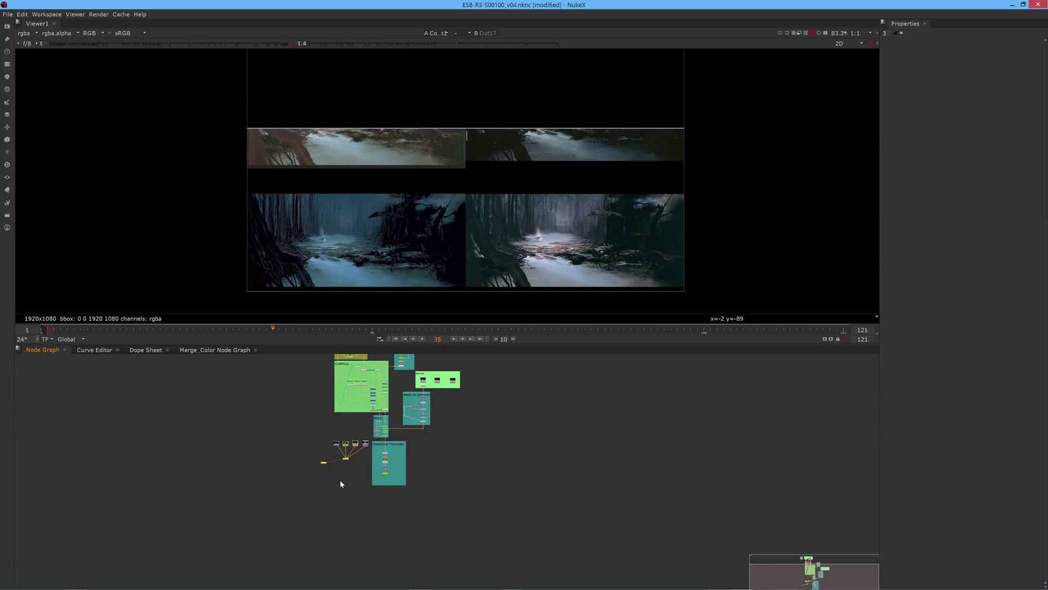
scroll(339, 443, "up", 6)
scroll(339, 443, "up", 3)
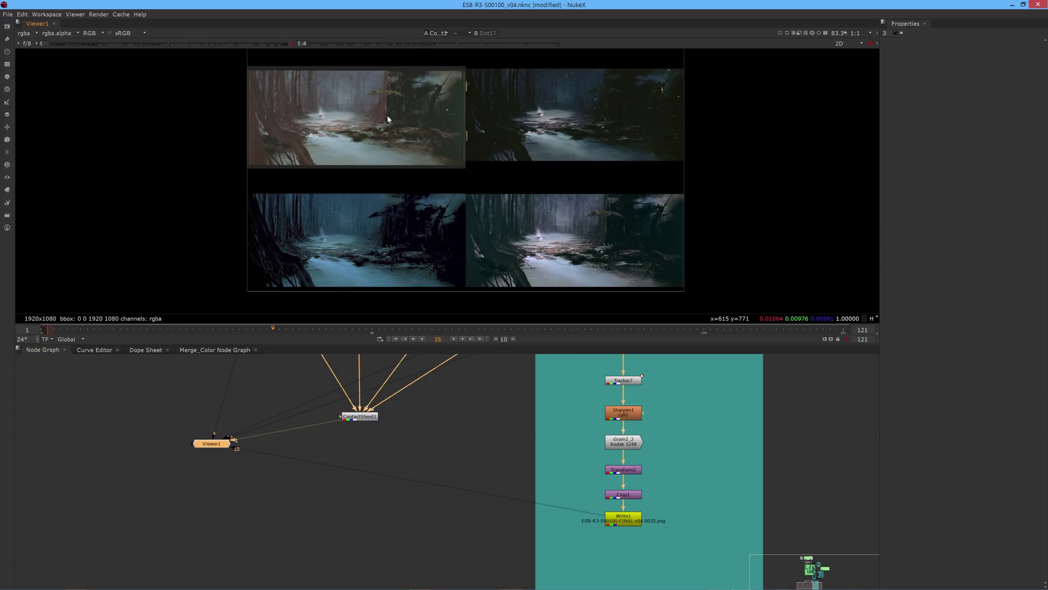
key("space")
scroll(463, 440, "up", 3)
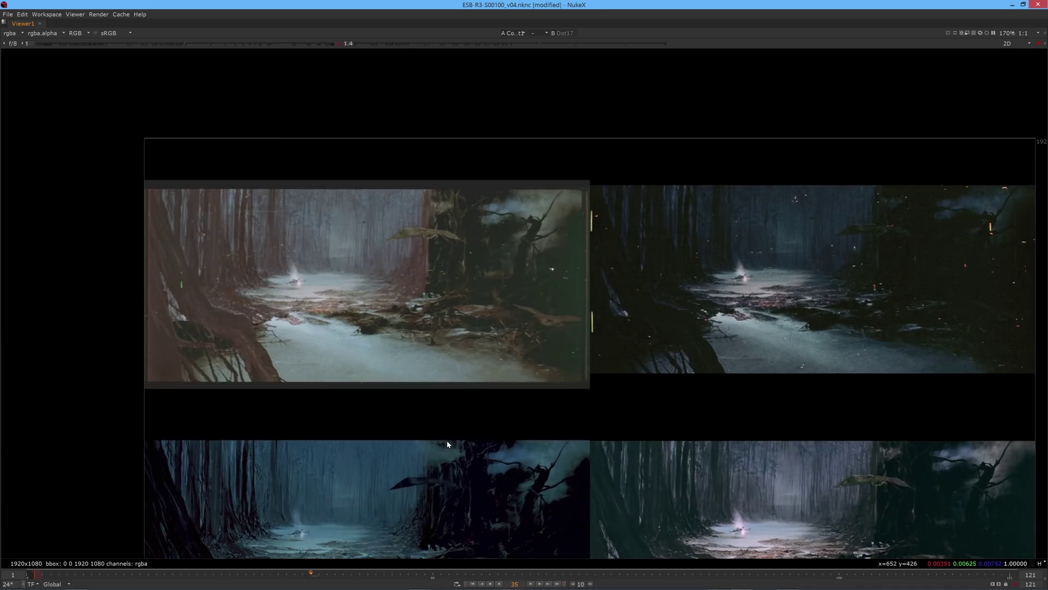
middle_click_drag(449, 444, 384, 333)
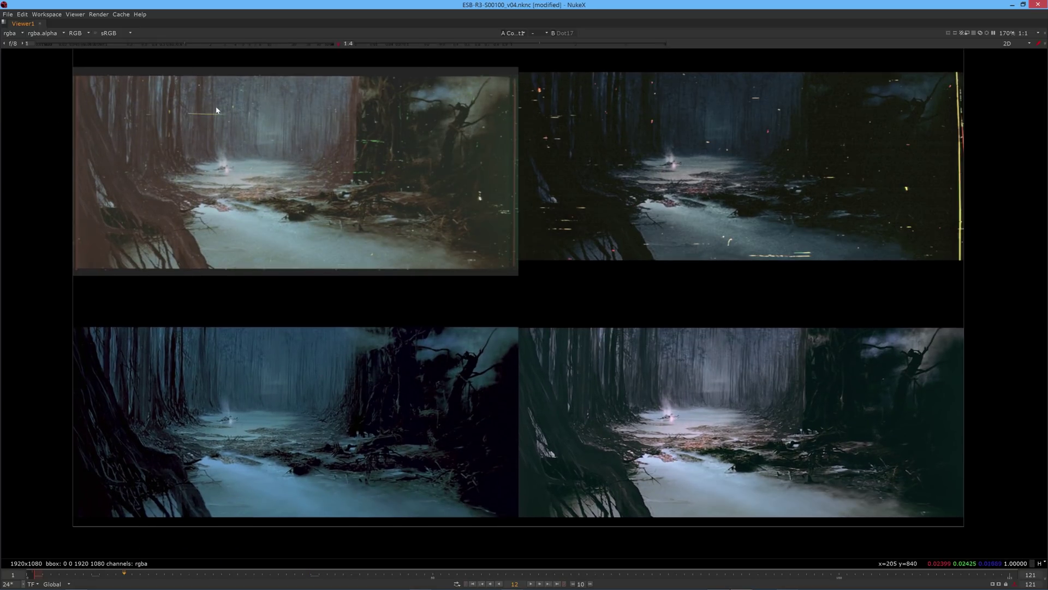